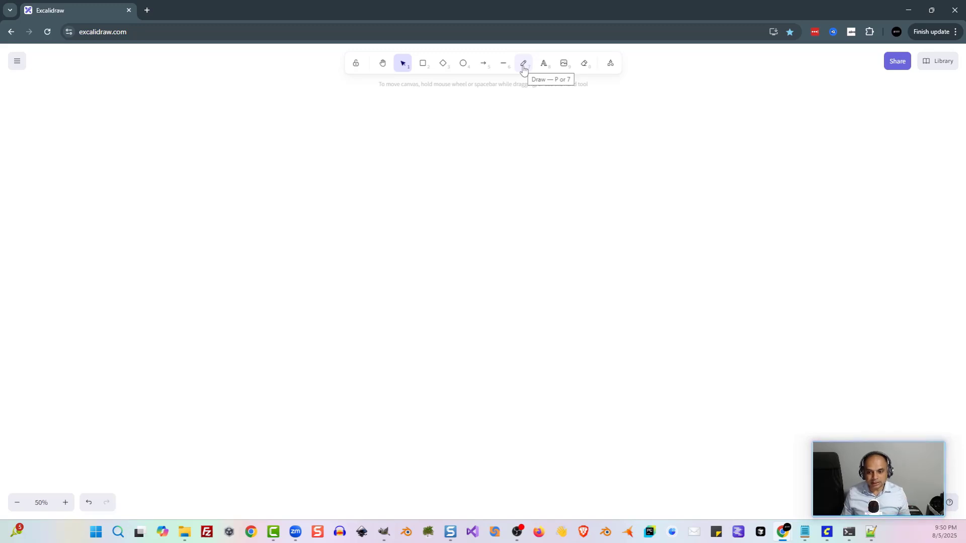
Freehand-draw a large ComfyUI box with two arrows leading right to two small boxes
click(523, 69)
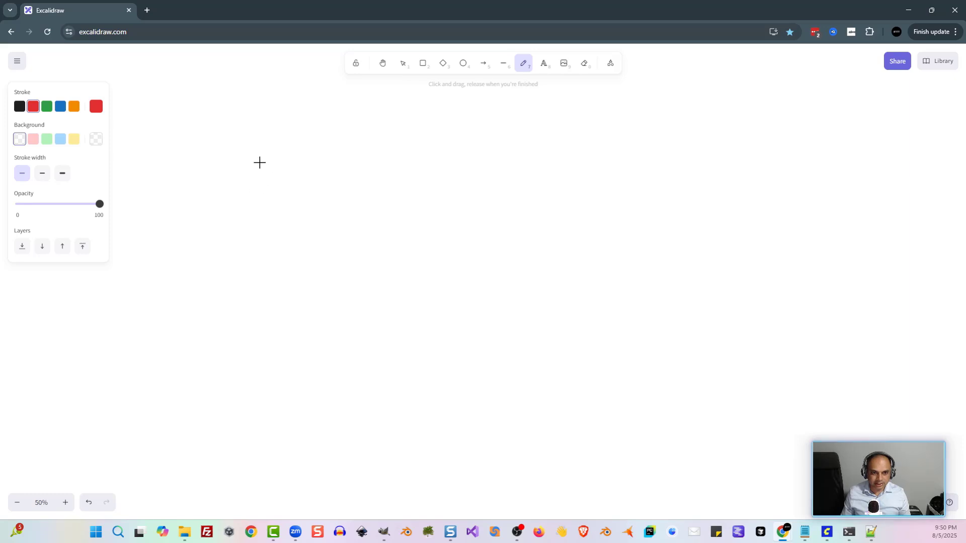
drag(212, 197, 211, 327)
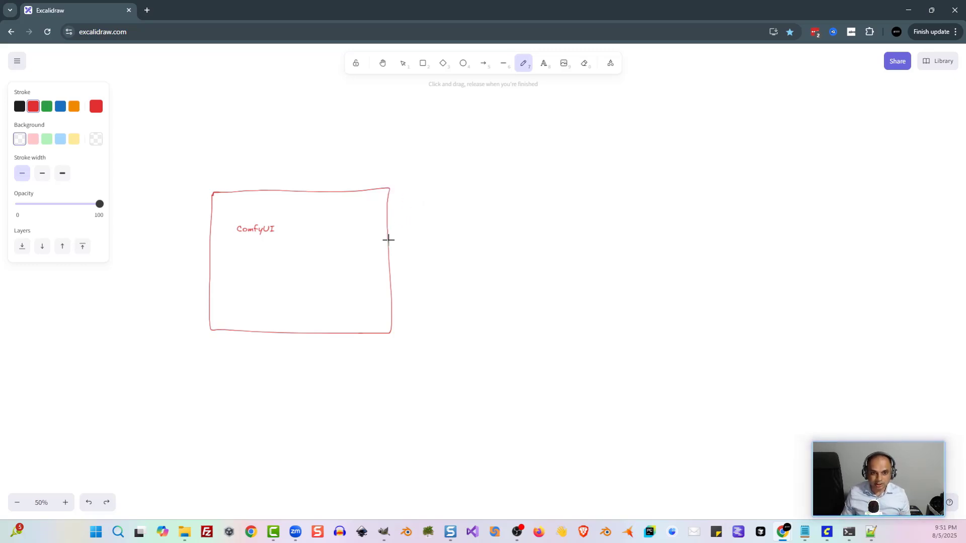
mouse_move(388, 237)
mouse_down()
mouse_move(530, 209)
mouse_move(519, 227)
mouse_up()
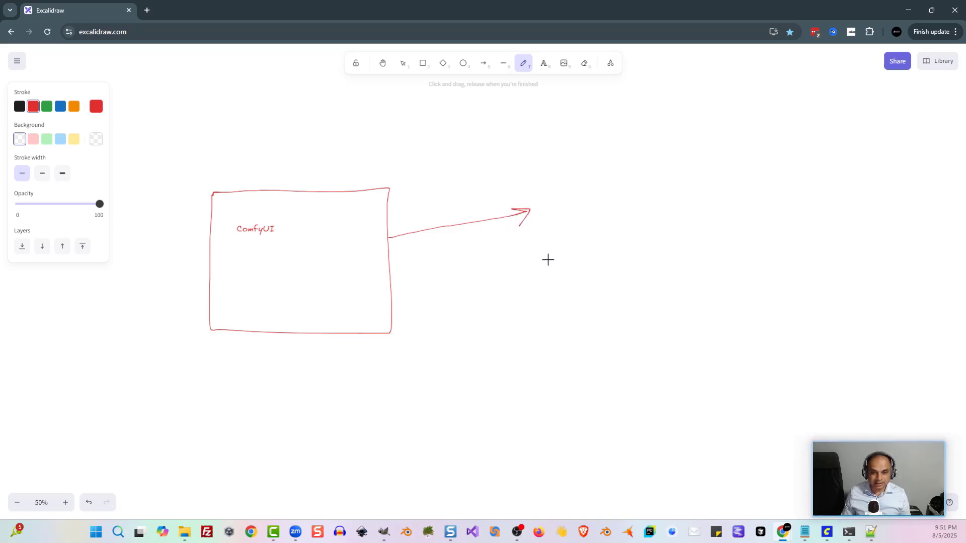
mouse_move(534, 191)
mouse_down()
mouse_move(537, 225)
mouse_move(623, 225)
mouse_move(632, 192)
mouse_move(534, 192)
mouse_up()
mouse_move(390, 266)
mouse_down()
mouse_move(535, 288)
mouse_move(520, 272)
mouse_move(539, 288)
mouse_move(511, 298)
mouse_move(538, 277)
mouse_move(539, 306)
mouse_move(632, 300)
mouse_move(627, 272)
mouse_move(537, 275)
mouse_up()
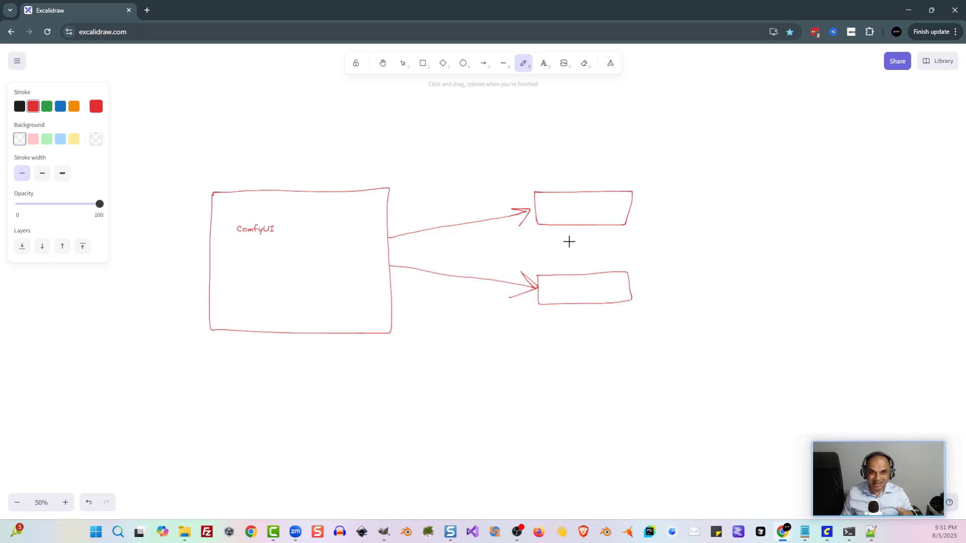
Label the upper right box 'Tunnel System'
click(543, 63)
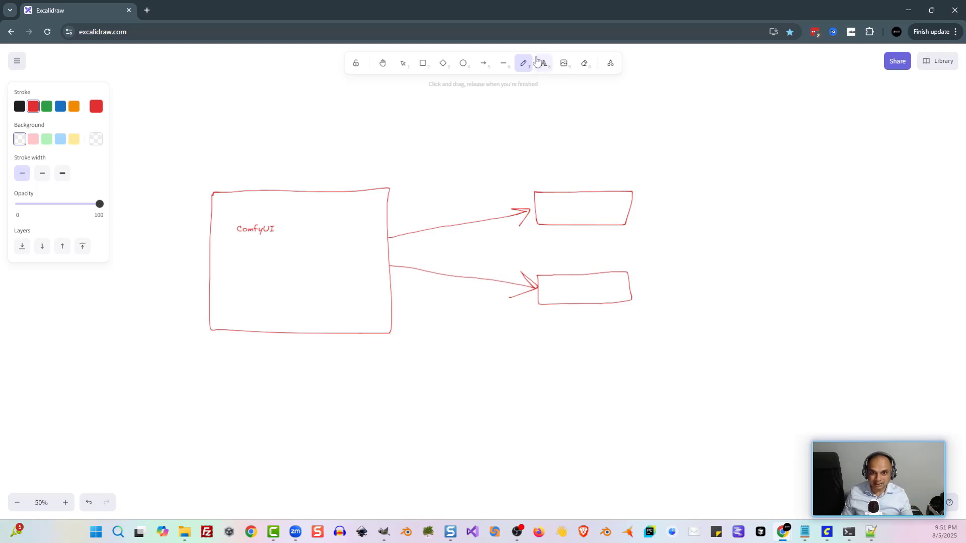
click(551, 201)
text(Tunnel System)
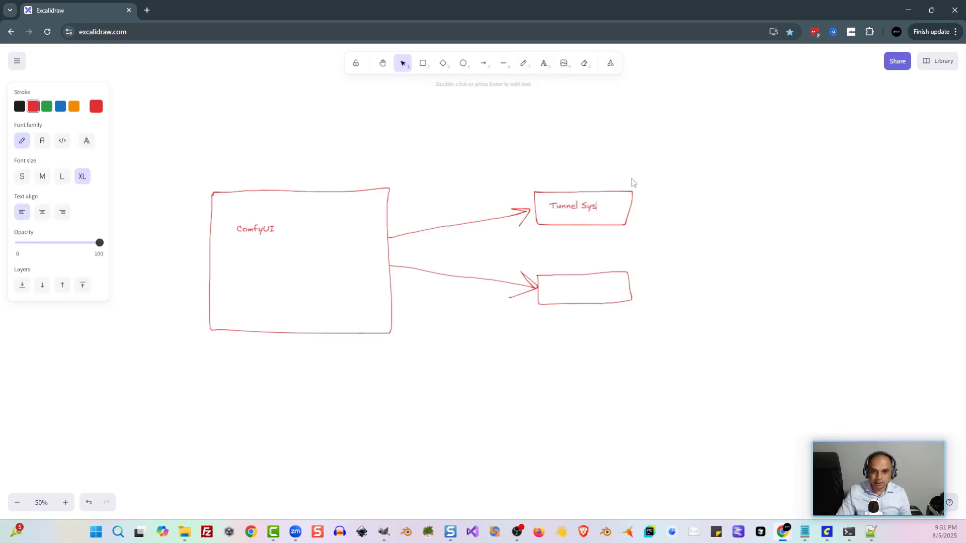
click(632, 180)
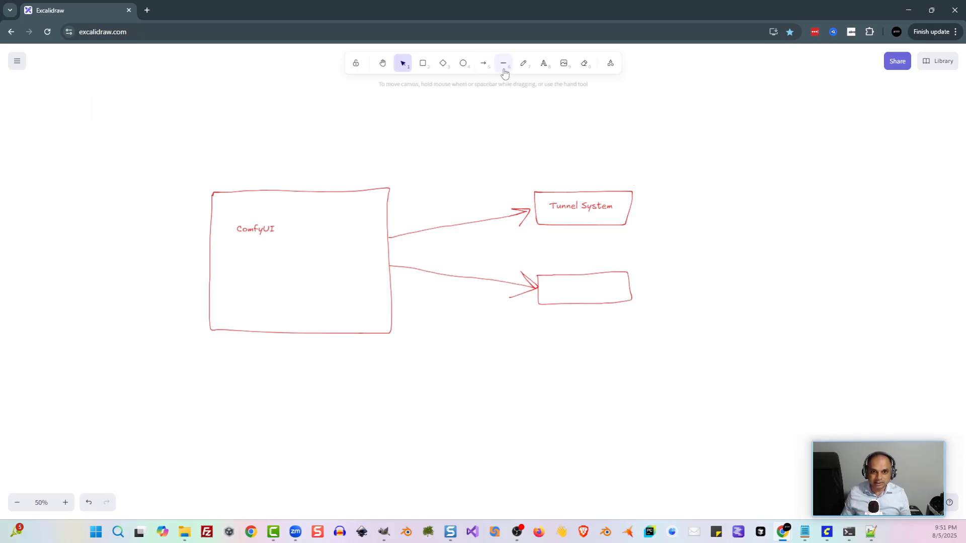
click(523, 64)
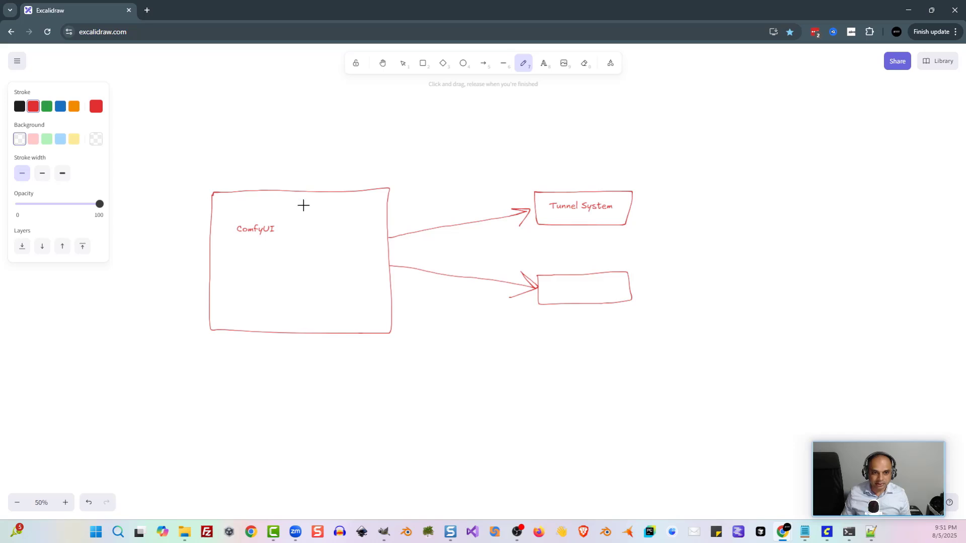
Add the address '127.0.0.1:8000' inside the ComfyUI box
click(540, 69)
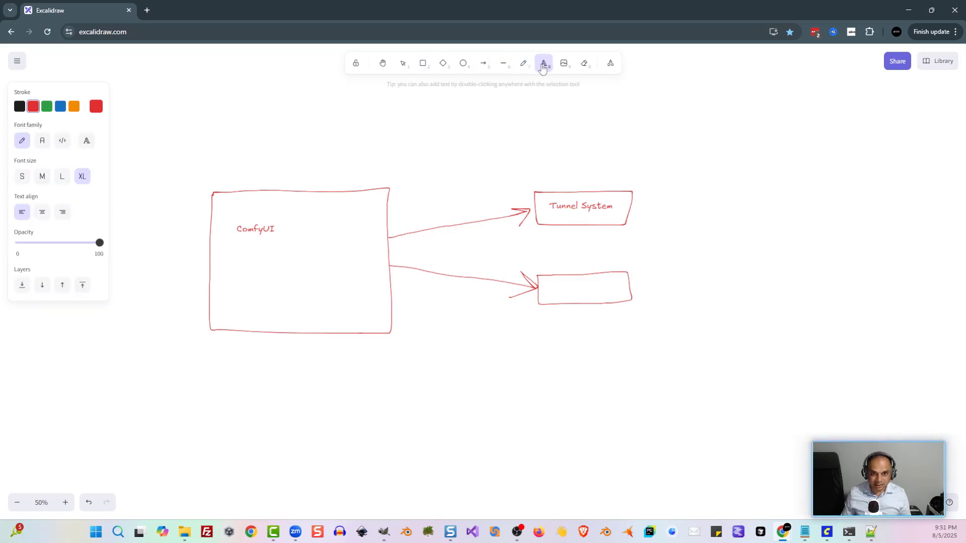
click(229, 252)
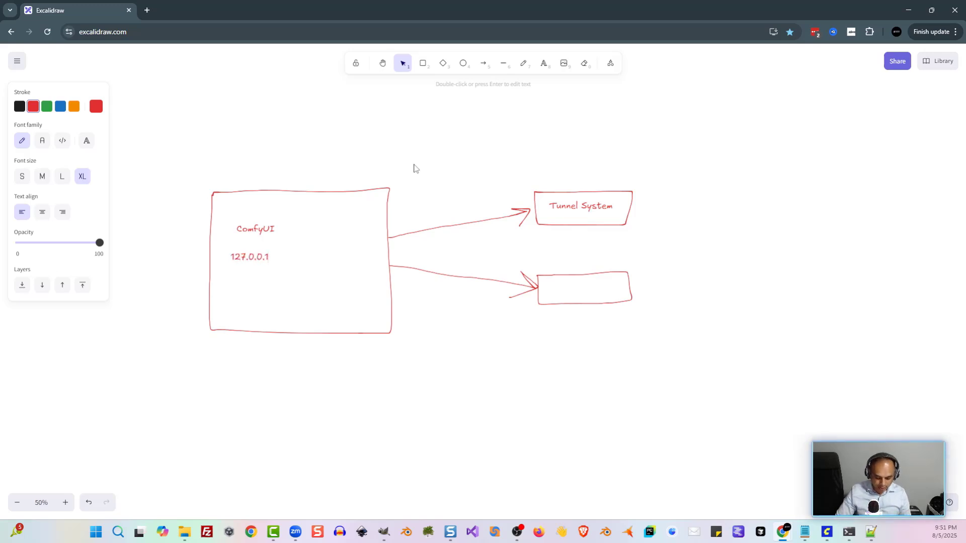
text(127.0.0.1:8000)
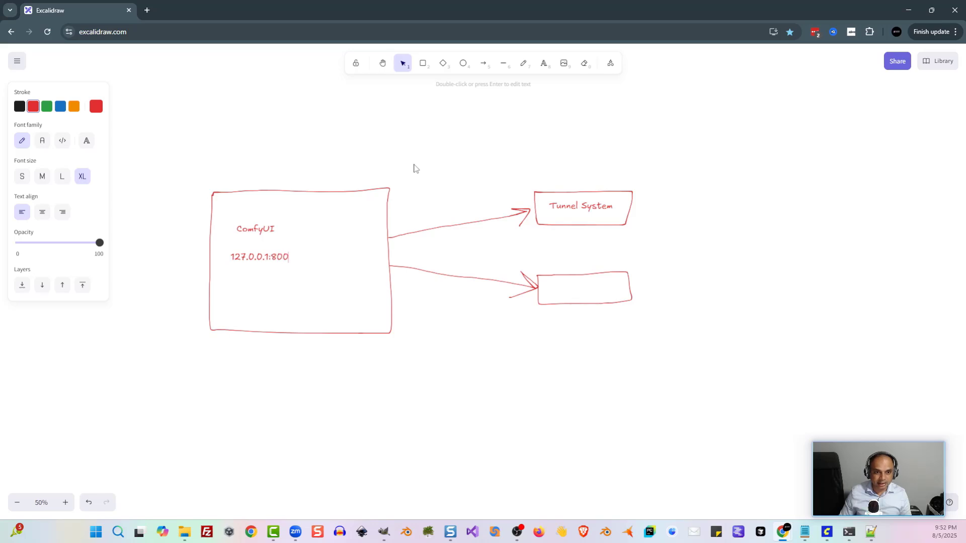
click(414, 165)
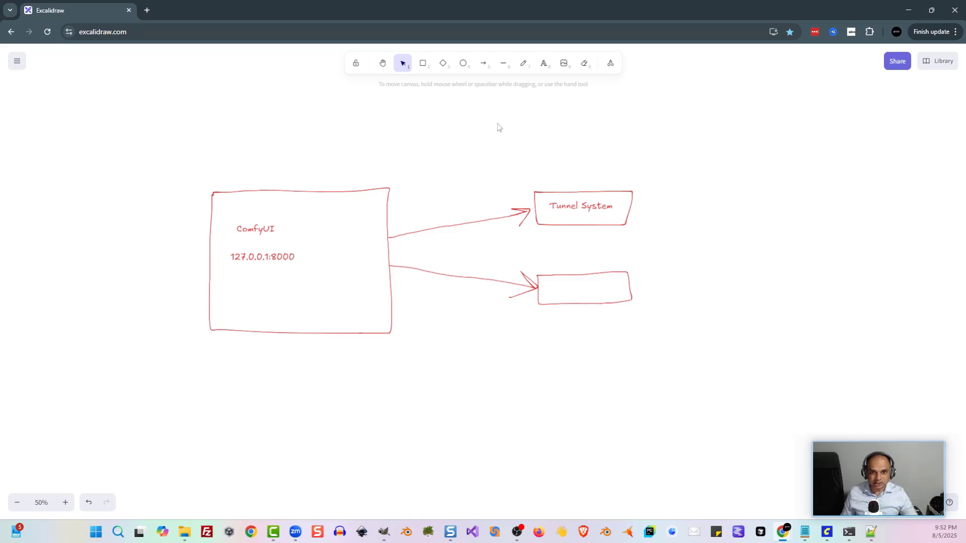
Draw two arrows branching from Tunnel System and a new top right box
click(523, 65)
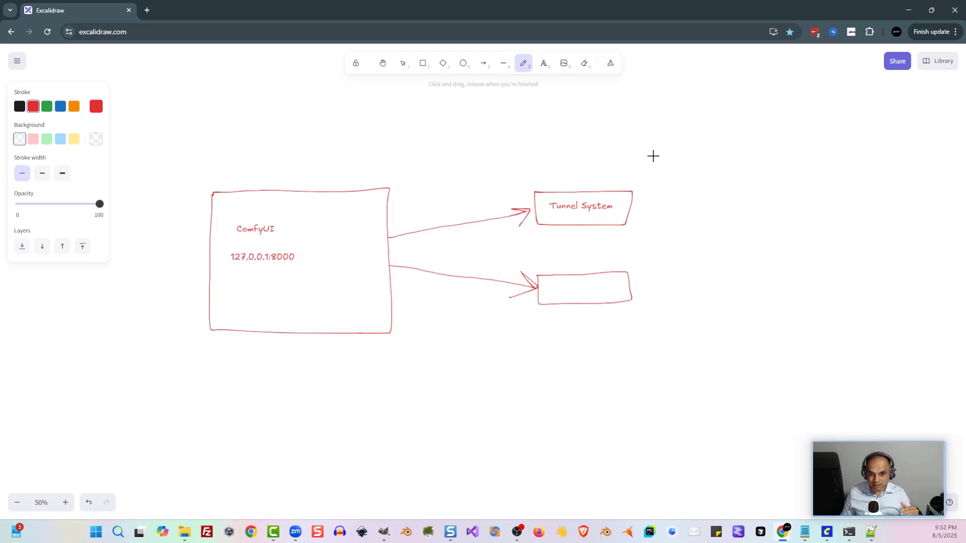
drag(633, 204, 686, 164)
mouse_move(632, 207)
mouse_down()
mouse_move(700, 225)
mouse_move(690, 211)
mouse_move(700, 225)
mouse_move(681, 232)
mouse_up()
mouse_move(705, 146)
mouse_down()
mouse_move(705, 180)
mouse_move(785, 176)
mouse_move(788, 141)
mouse_move(700, 144)
mouse_up()
mouse_move(709, 206)
mouse_down()
mouse_move(703, 245)
mouse_move(798, 241)
mouse_move(800, 197)
mouse_move(719, 204)
mouse_up()
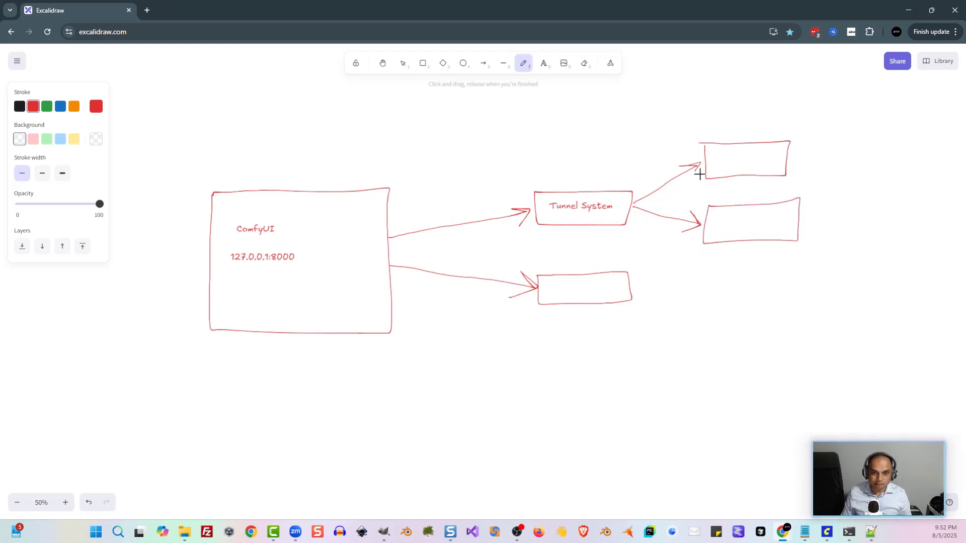
Label the bottom box 'Docker'
click(543, 63)
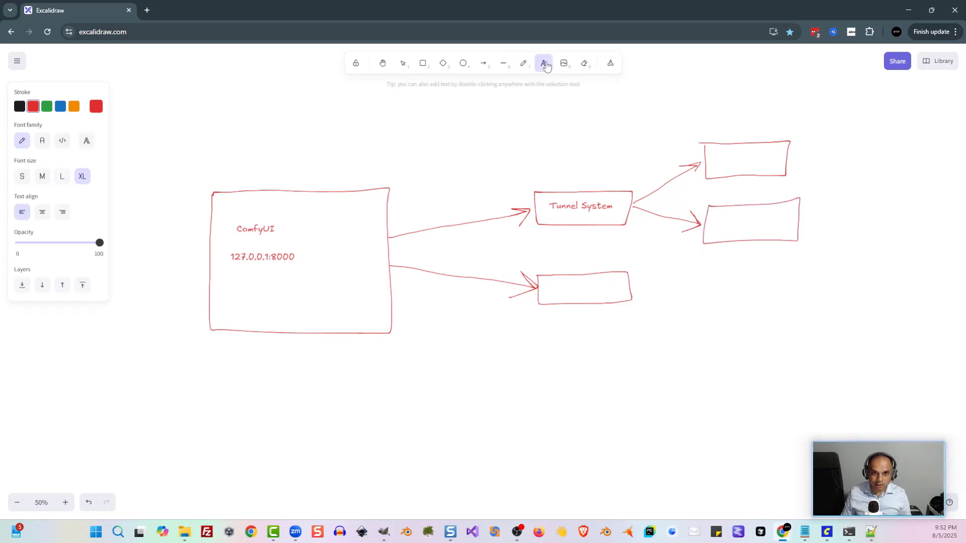
click(712, 151)
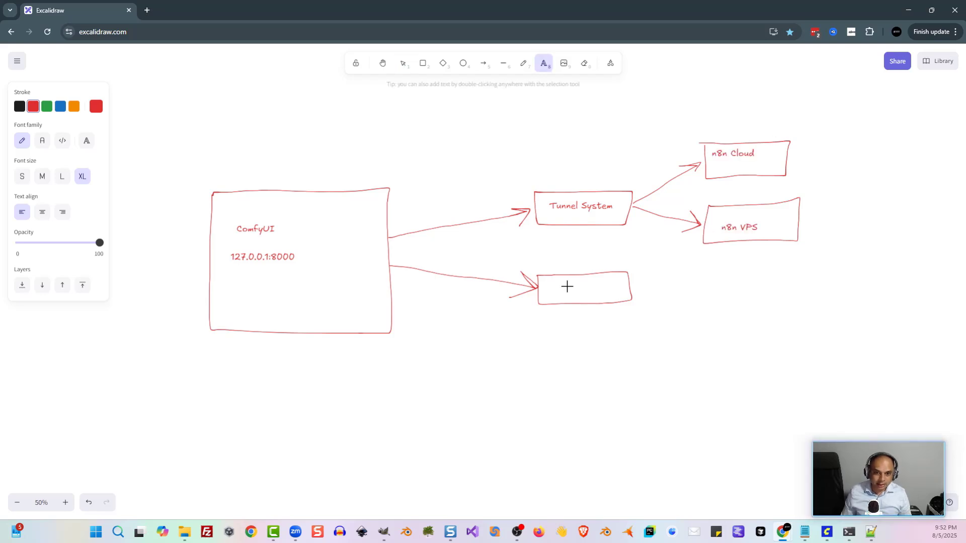
click(547, 284)
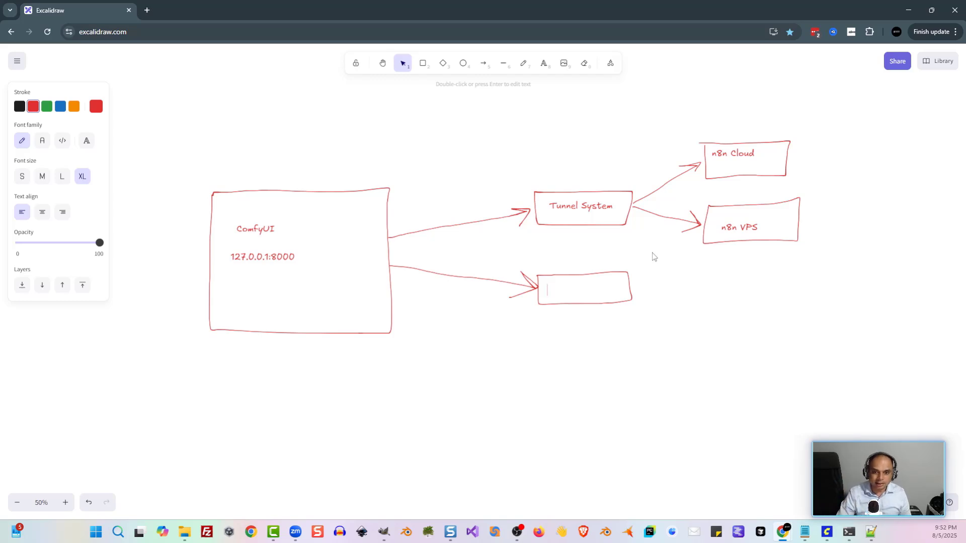
text(Docker)
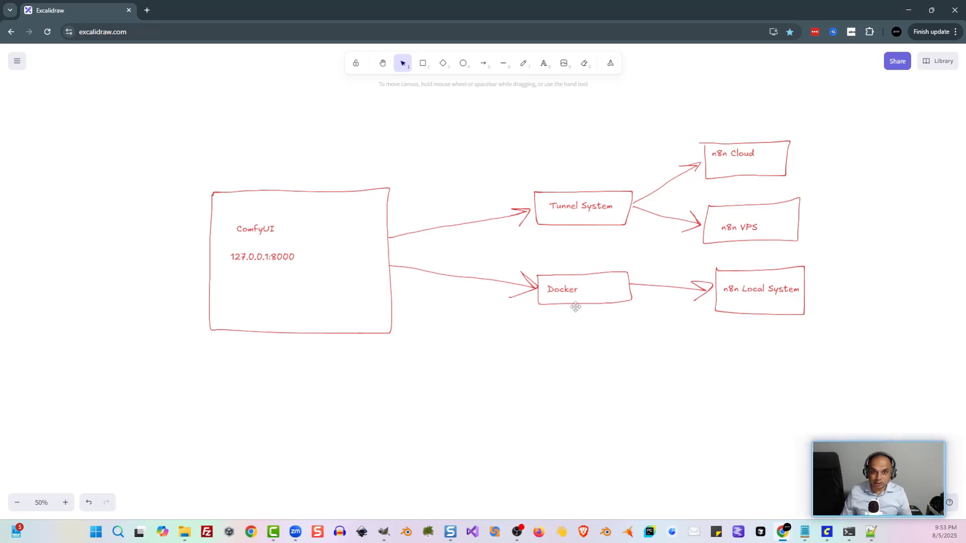
Add the note 'Cloudflared (Cloudflare)' above the Tunnel System box
click(545, 65)
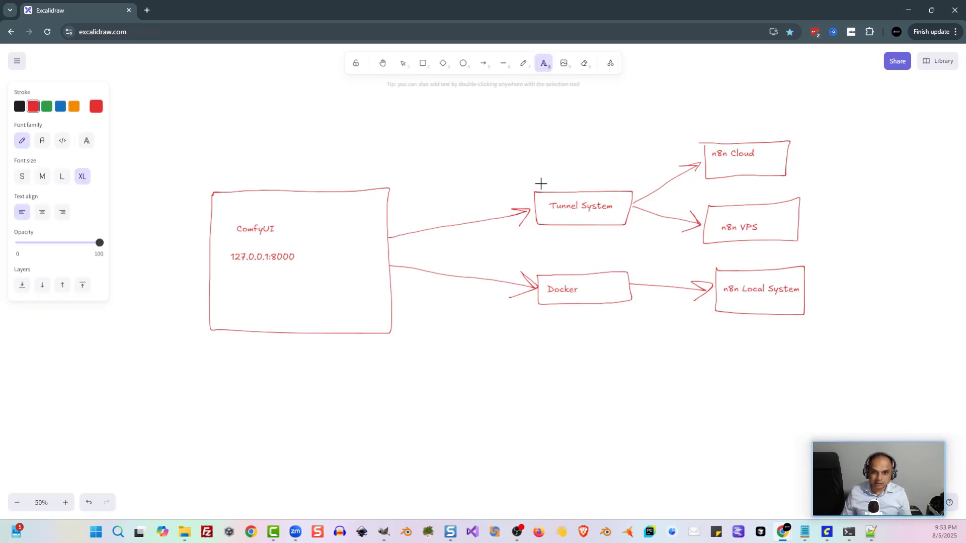
click(532, 168)
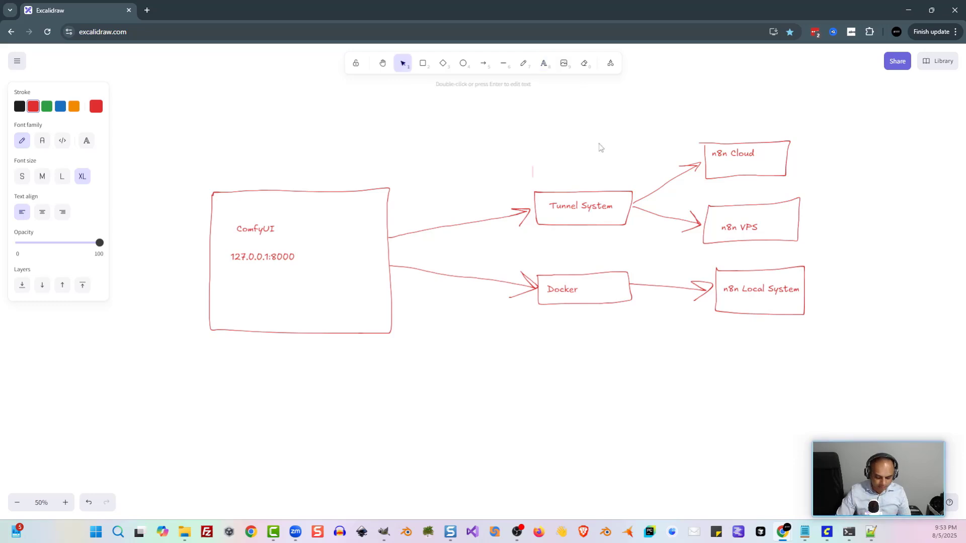
text(Cloudflared (Cloudflare))
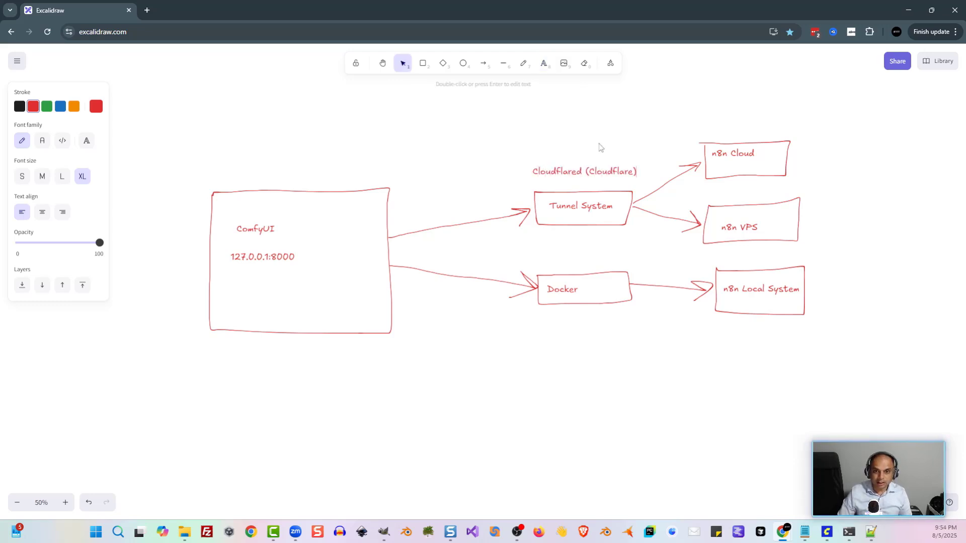
click(599, 148)
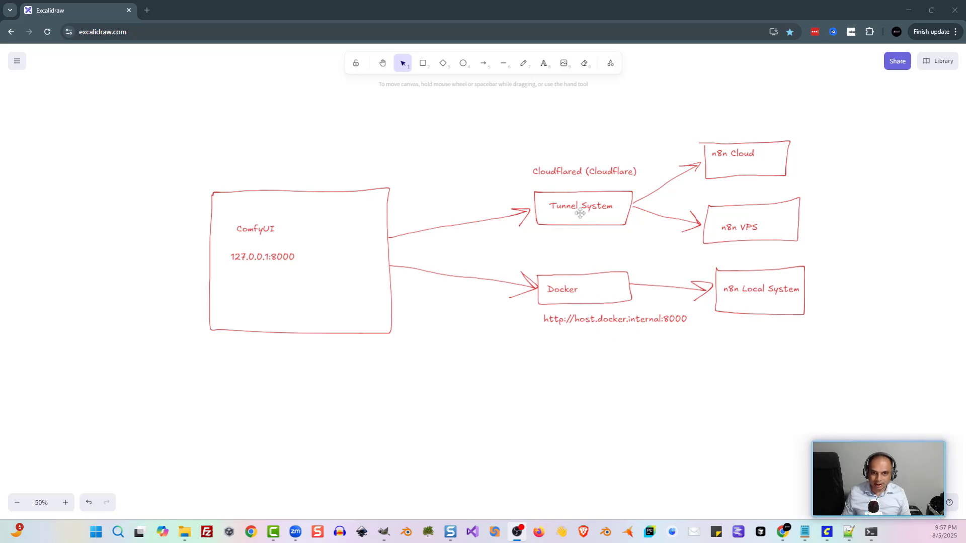
click(524, 66)
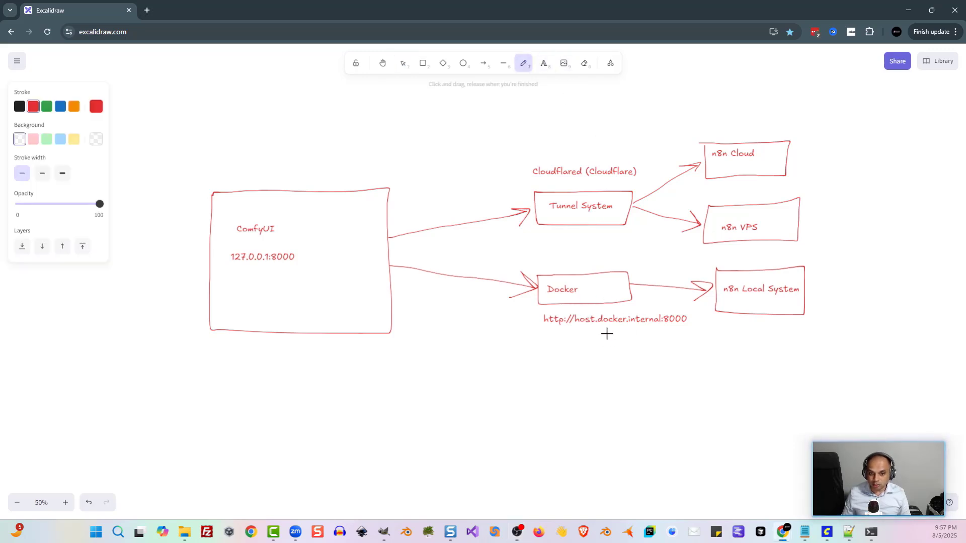
Underline the :8000 port in the Docker address and zoom the diagram in slightly
mouse_move(633, 328)
mouse_down()
mouse_move(580, 326)
mouse_move(591, 338)
mouse_move(560, 357)
mouse_move(478, 378)
mouse_move(389, 378)
mouse_move(337, 361)
mouse_move(330, 347)
mouse_move(328, 374)
mouse_move(326, 348)
mouse_move(351, 348)
mouse_move(328, 370)
mouse_up()
key(ctrl+equal)
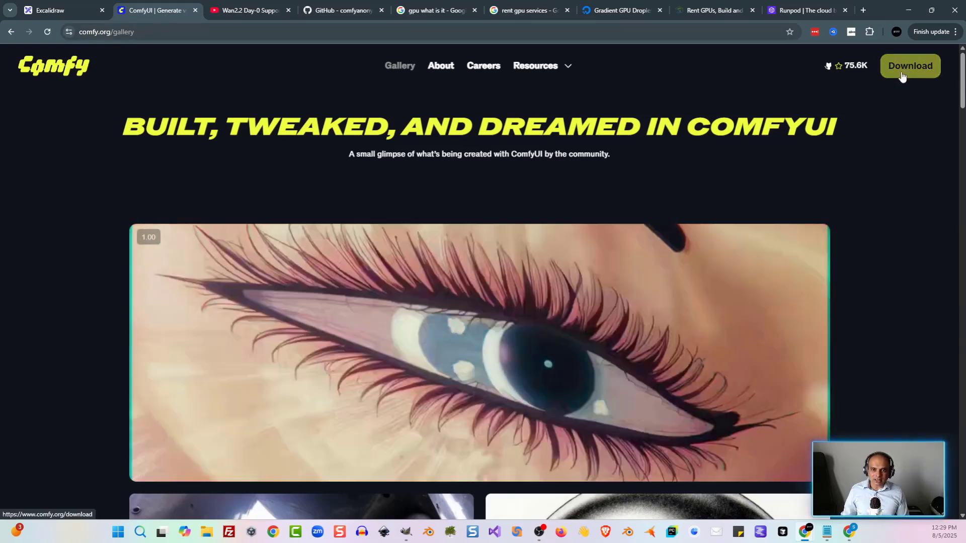
Download the ComfyUI Setup 0.4.61 Windows installer from comfy.org and run it
click(902, 75)
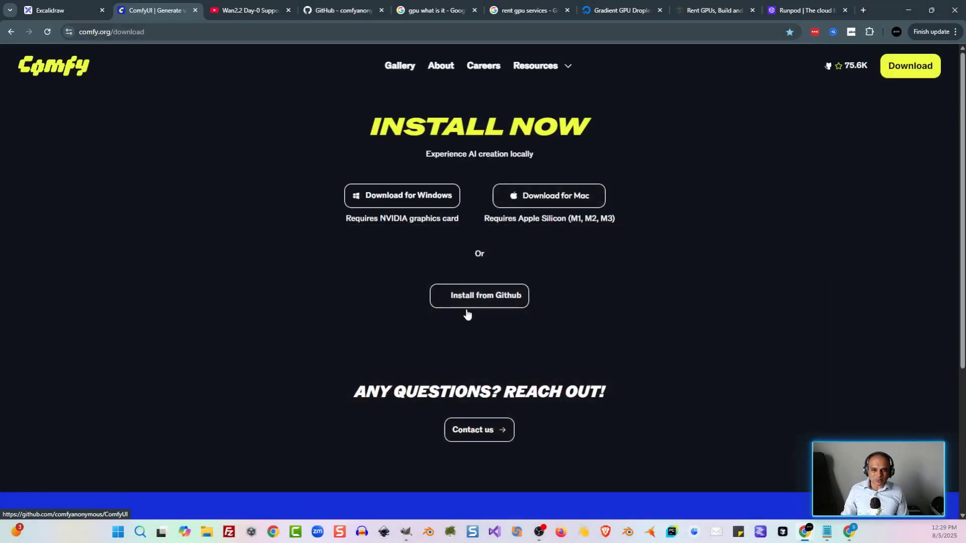
click(408, 199)
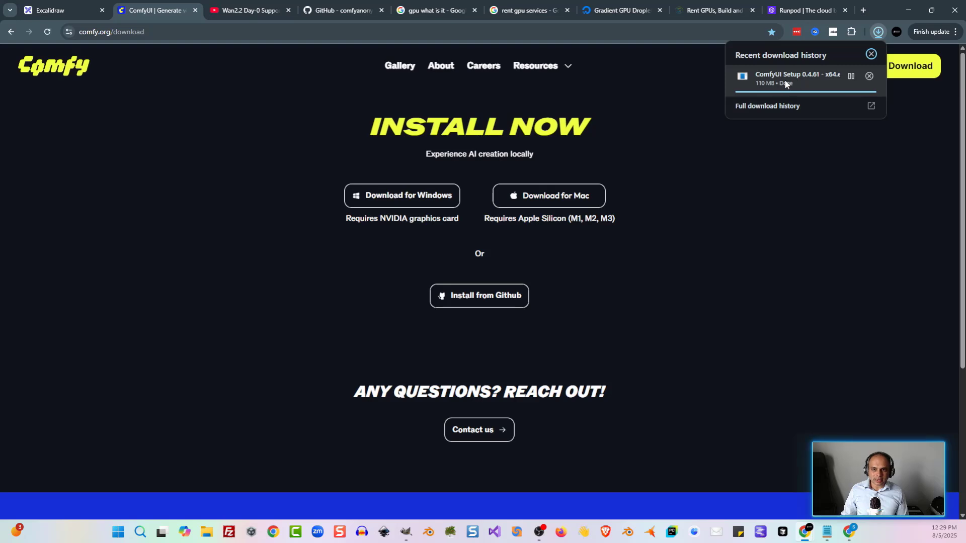
click(786, 80)
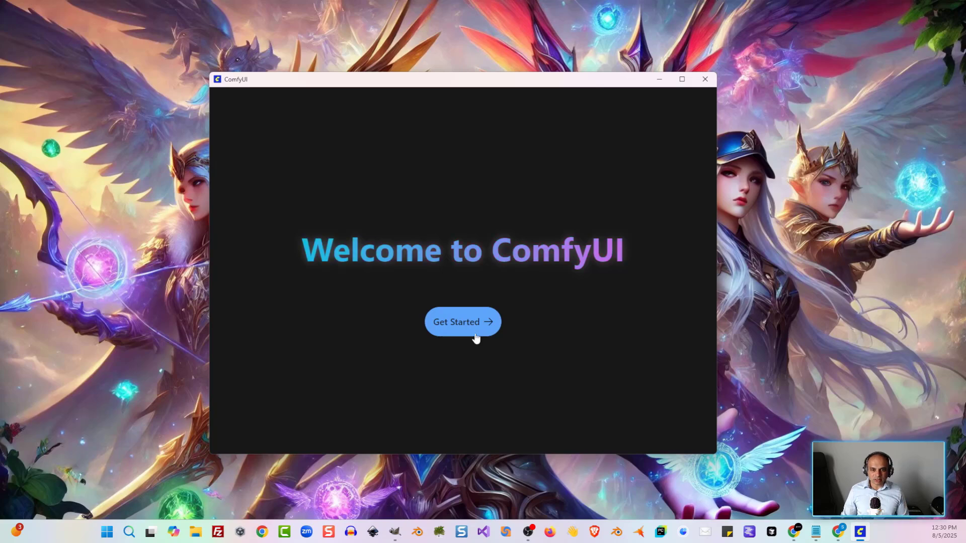
Choose the NVIDIA GPU, keep the default install location, and skip migration
click(471, 330)
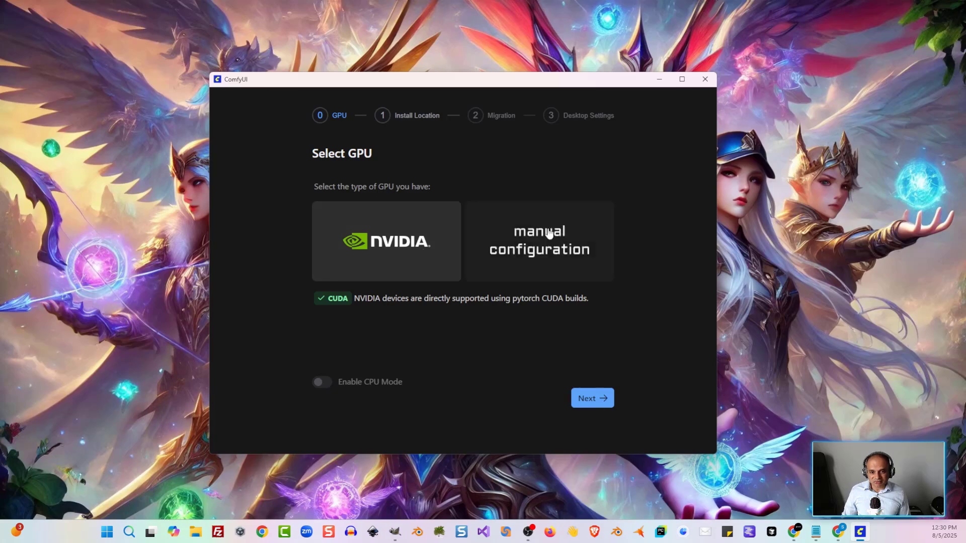
click(506, 256)
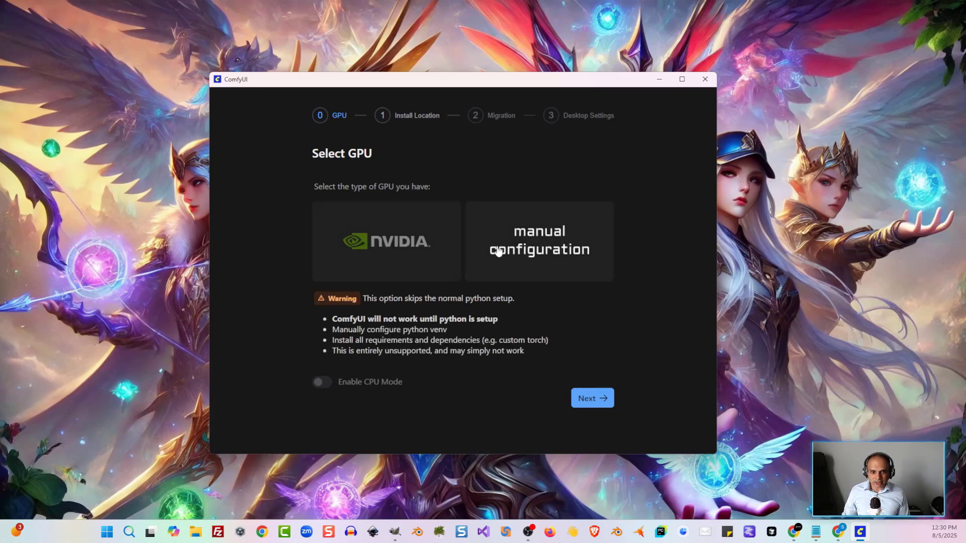
click(394, 258)
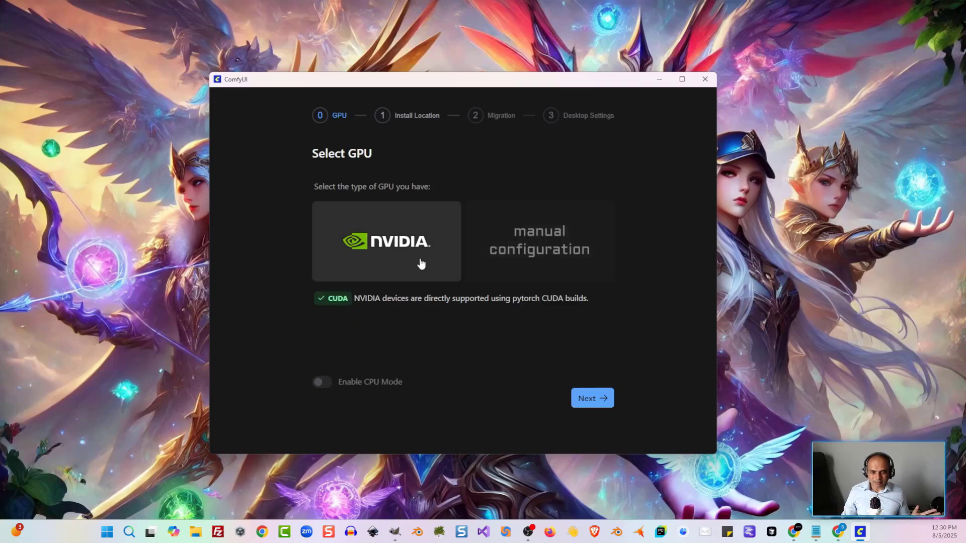
click(602, 401)
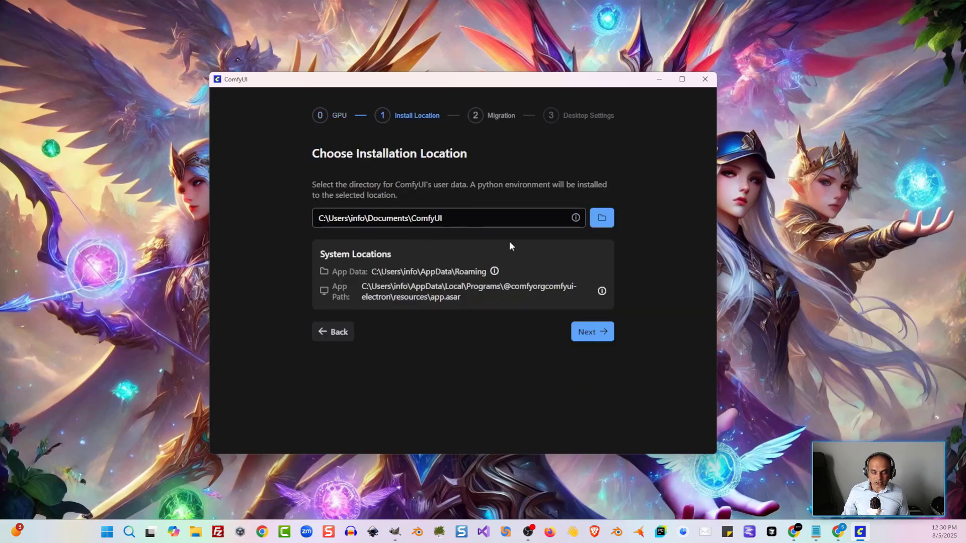
click(596, 342)
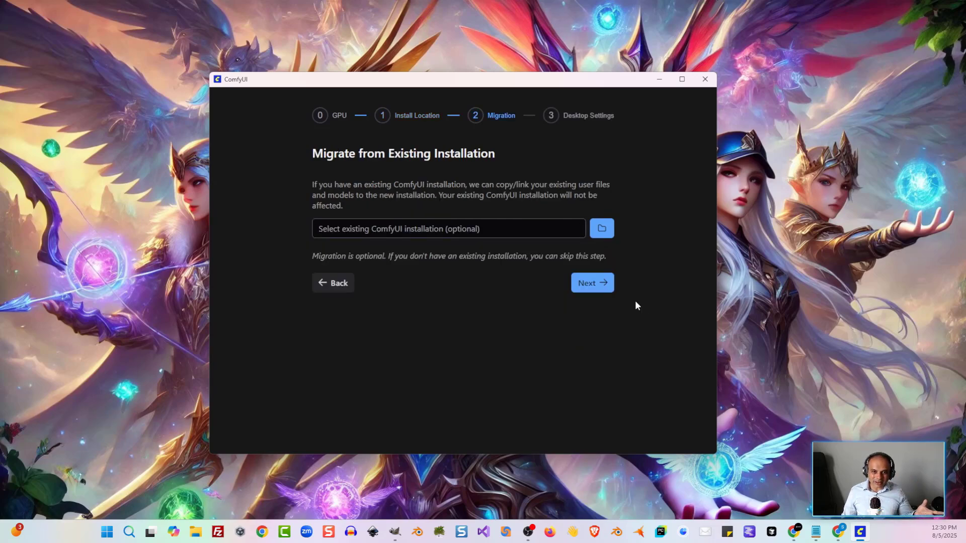
click(603, 284)
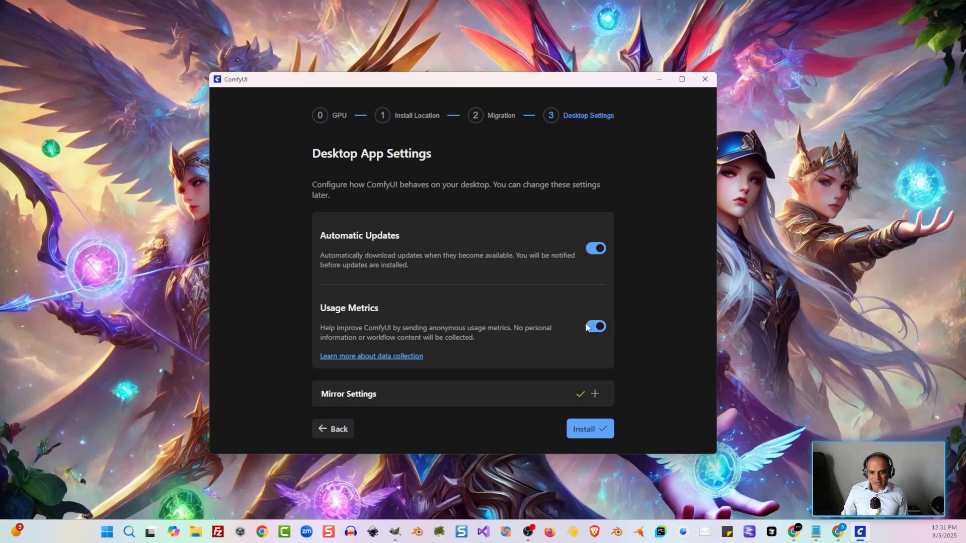
Install ComfyUI with automatic updates and usage metrics left on
click(579, 431)
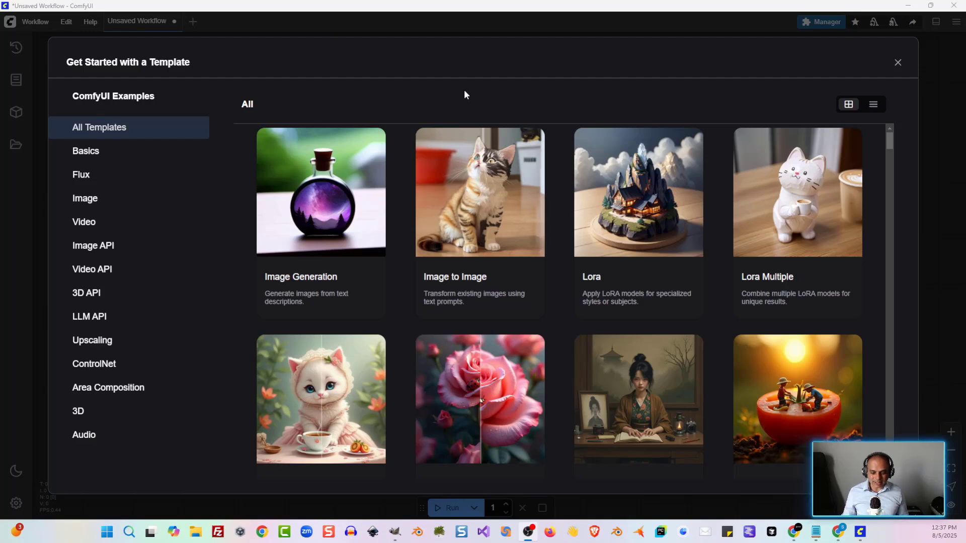
Load the Image Generation template, download the 1.99 GB v1-5 checkpoint, and run it
scroll(400, 215, down, 1)
scroll(402, 217, down, 4)
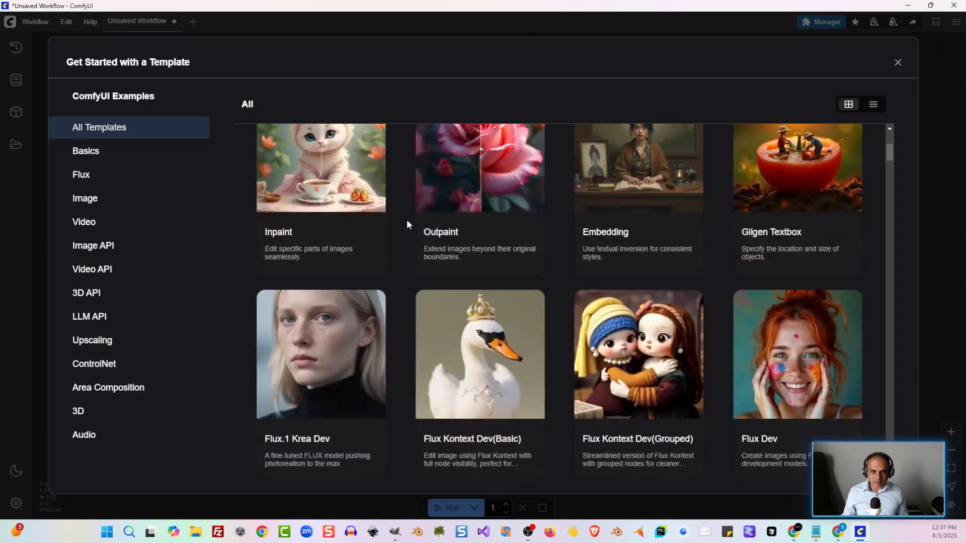
scroll(406, 219, up, 5)
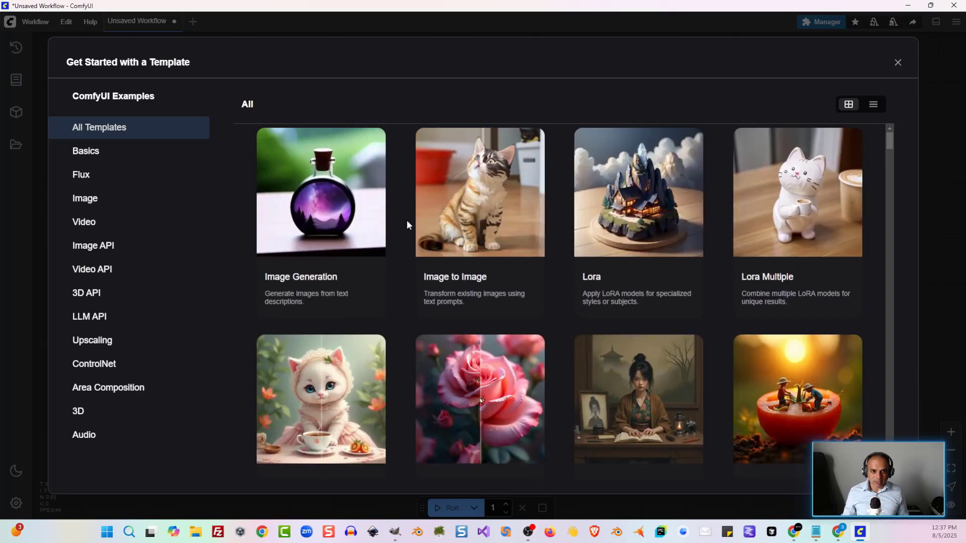
click(363, 212)
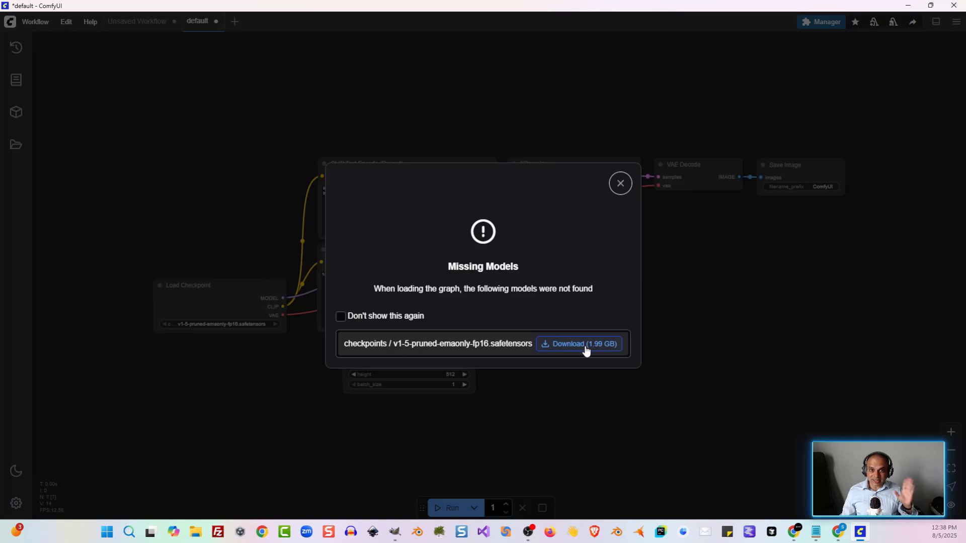
click(587, 349)
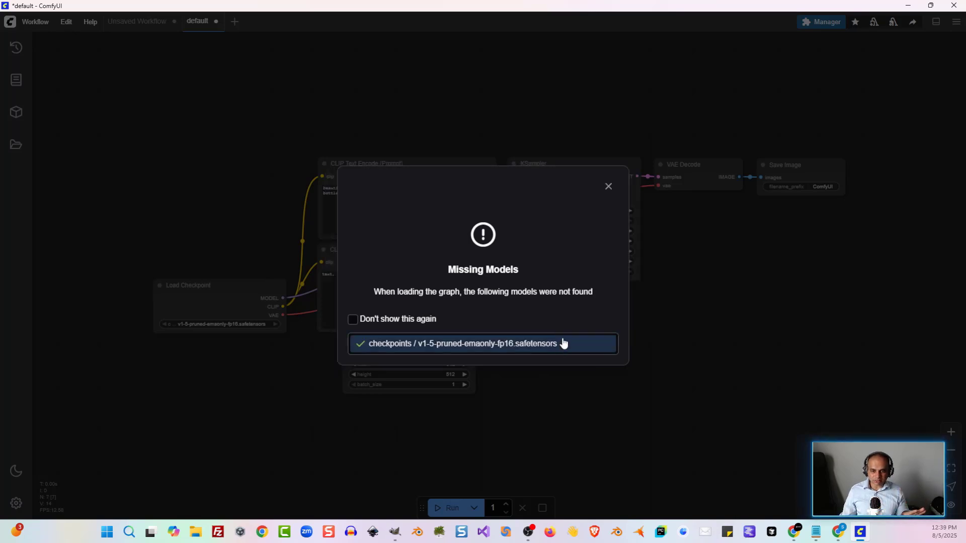
key(Escape)
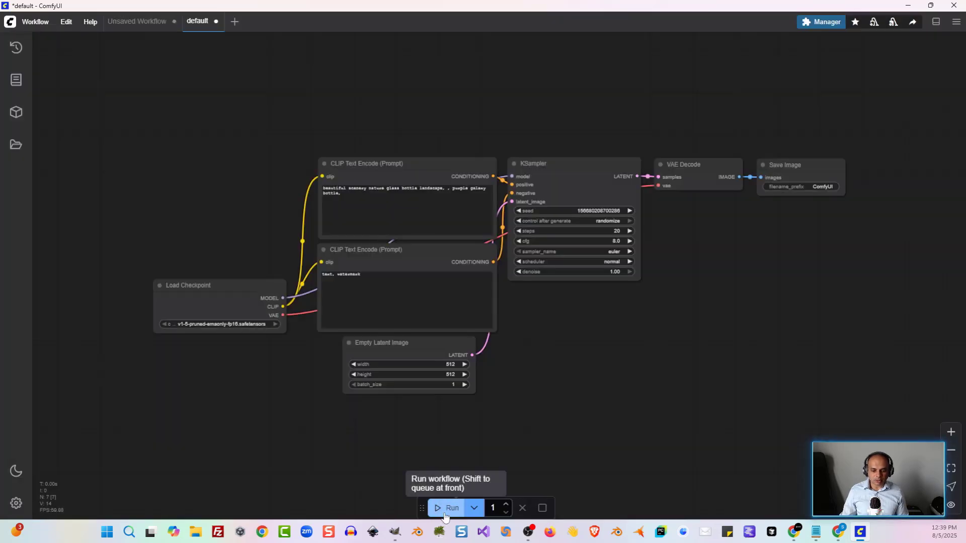
click(445, 508)
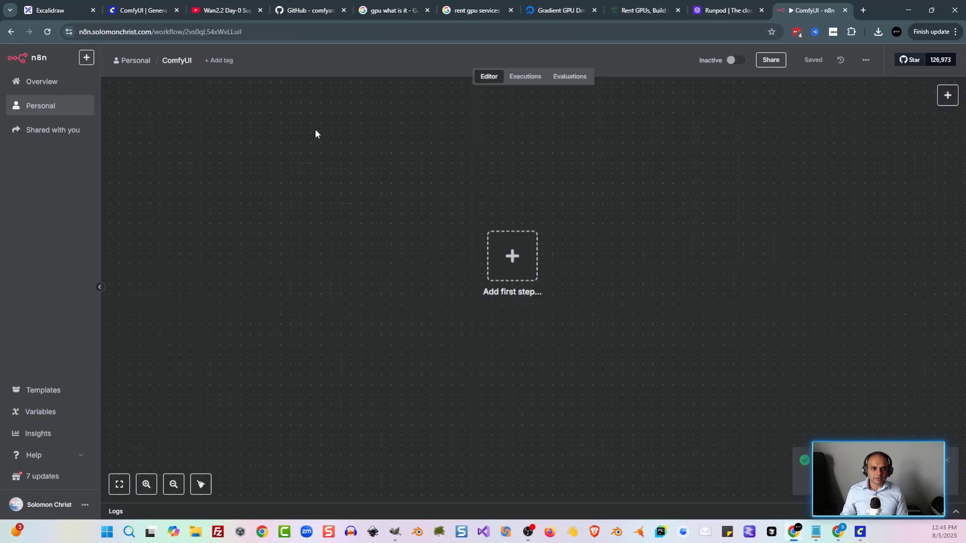
Rename the workflow to 'ComfyUI_Training' and search the trigger list for 'comfy'
click(186, 63)
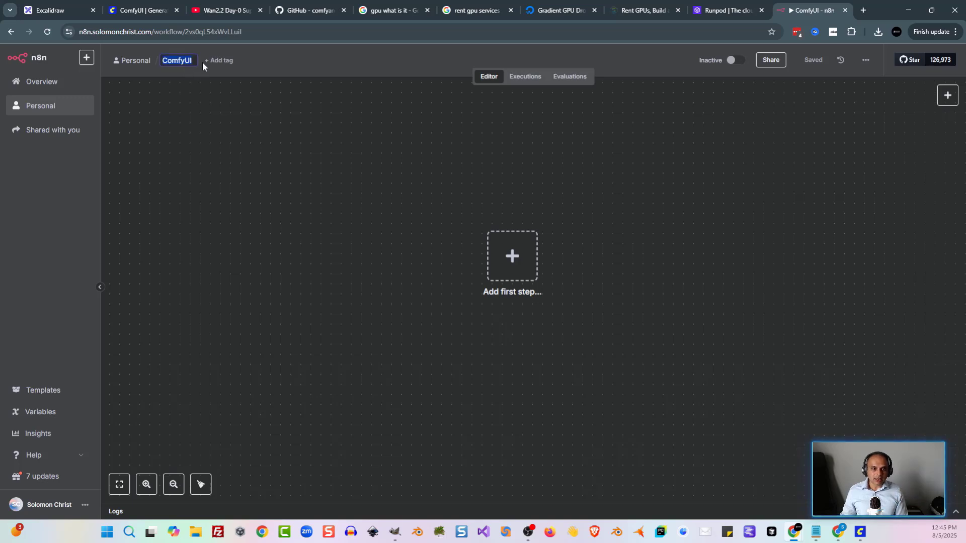
key(End)
text(_Training)
key(Return)
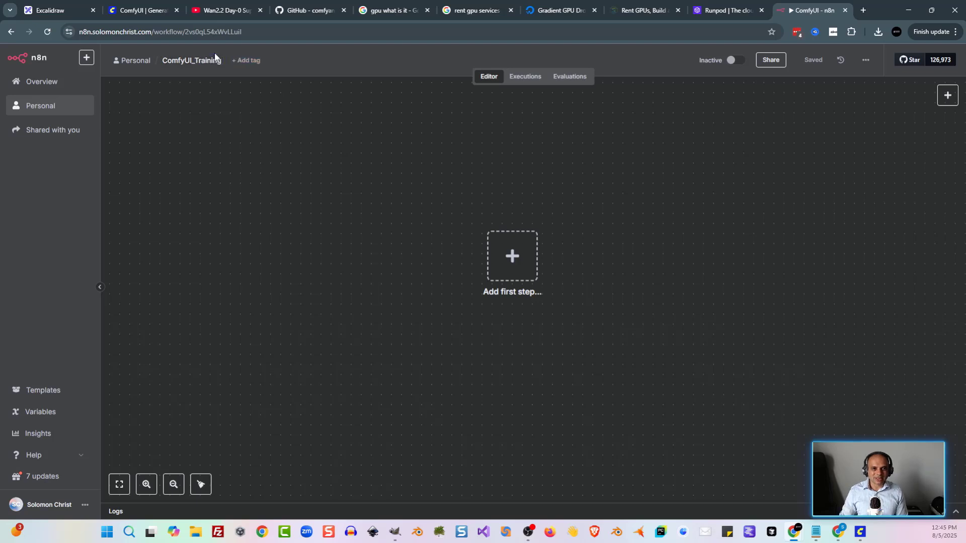
click(948, 95)
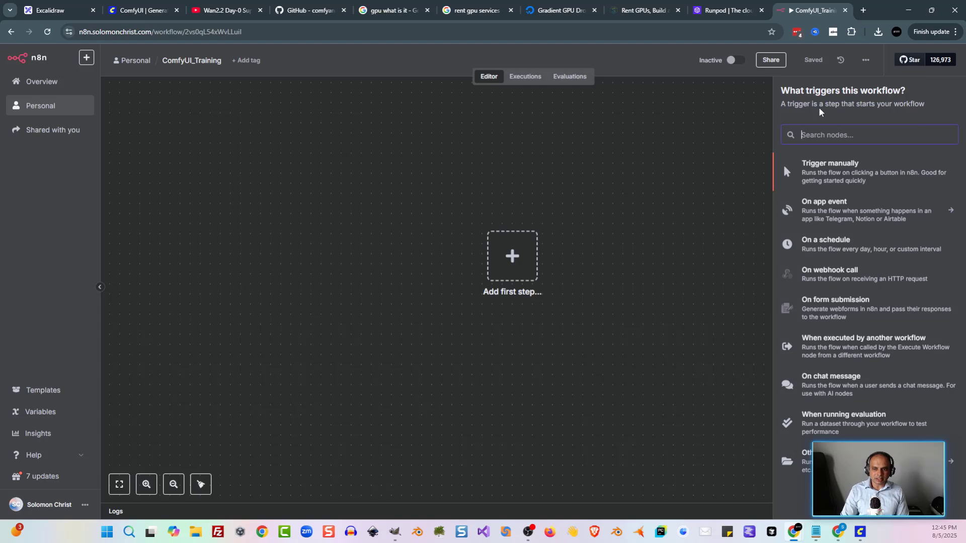
text(comfy)
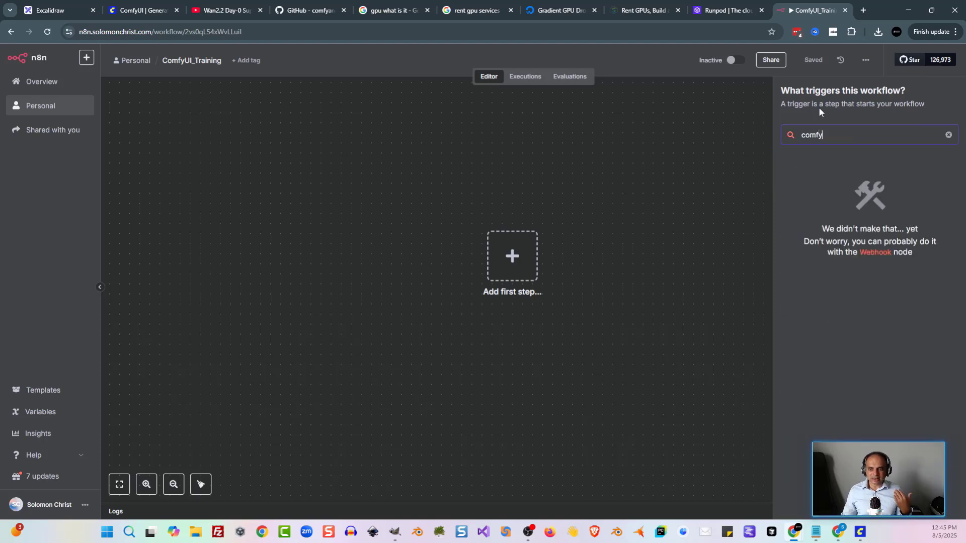
Search npmjs.com for 'n8n comfyui' and copy the n8n-nodes-comfyui package name
click(674, 155)
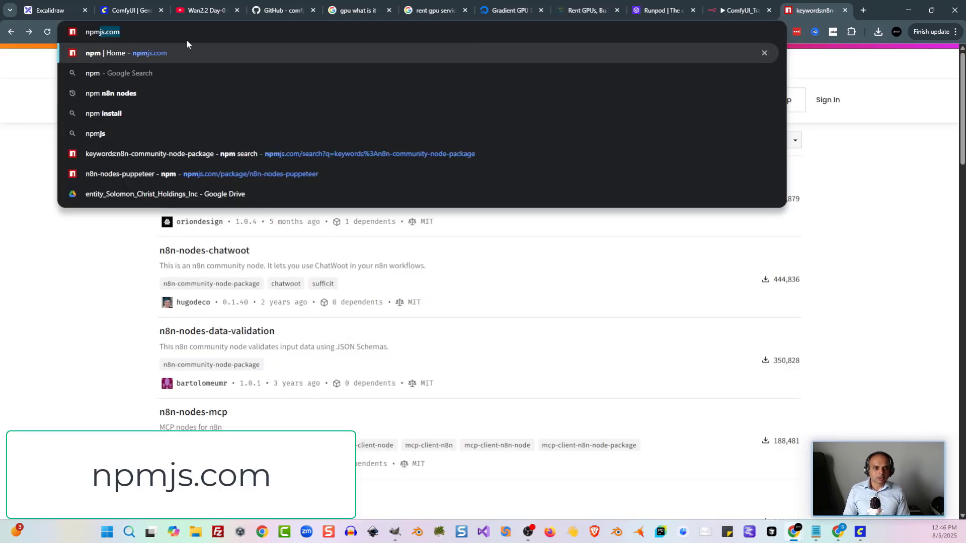
key(Return)
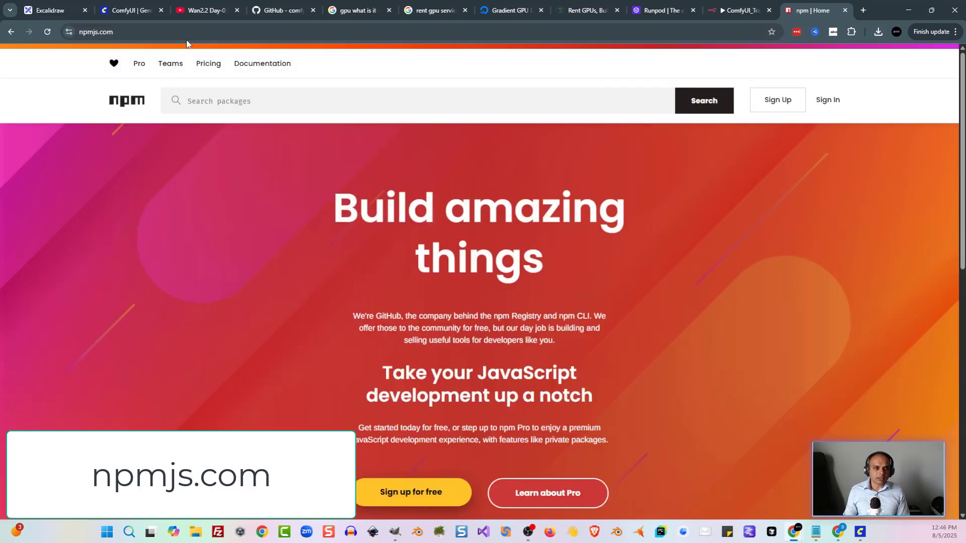
click(310, 106)
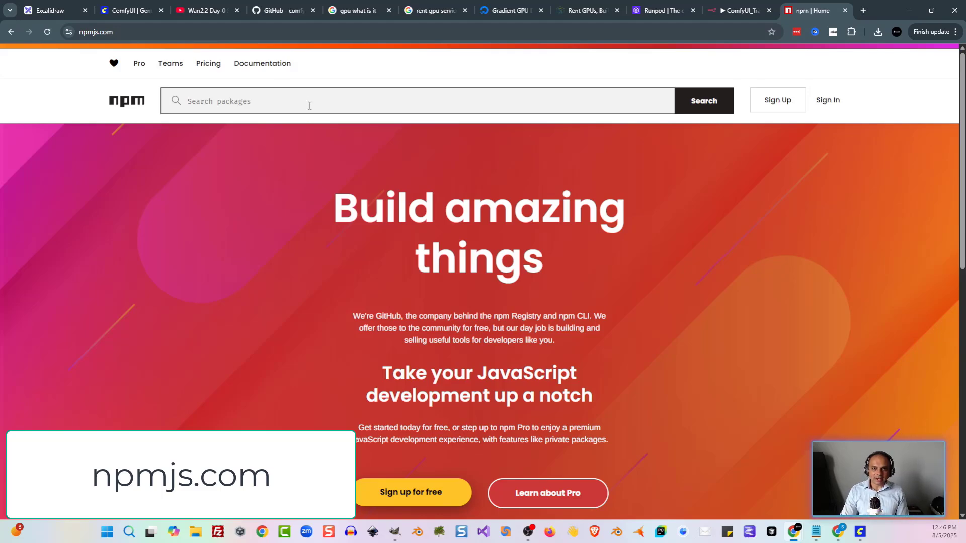
text(n8n )
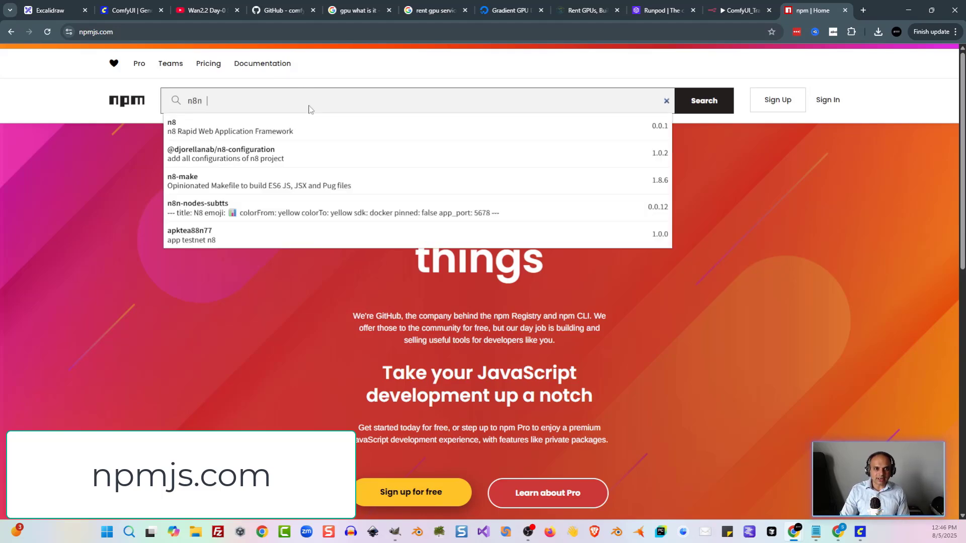
text(comfyui)
key(Return)
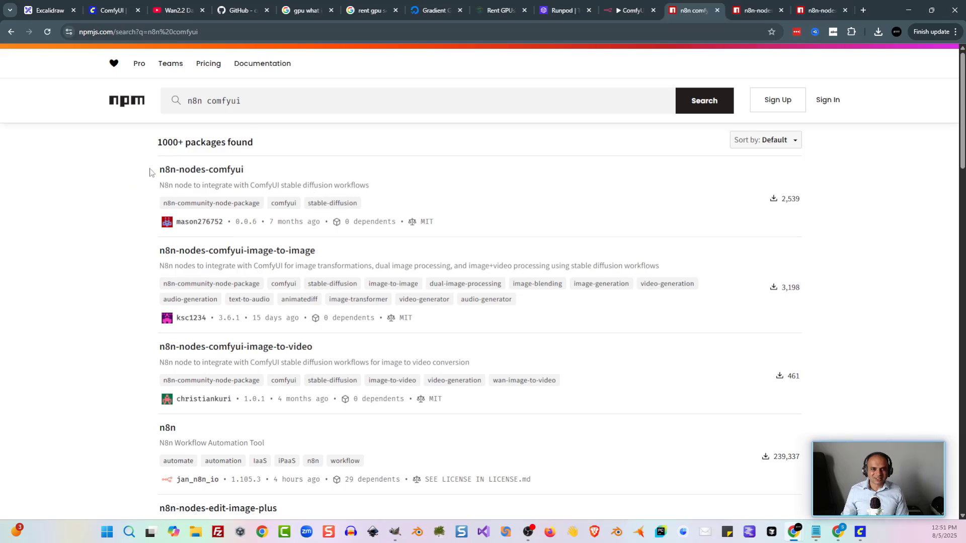
drag(159, 170, 248, 175)
key(ctrl+c)
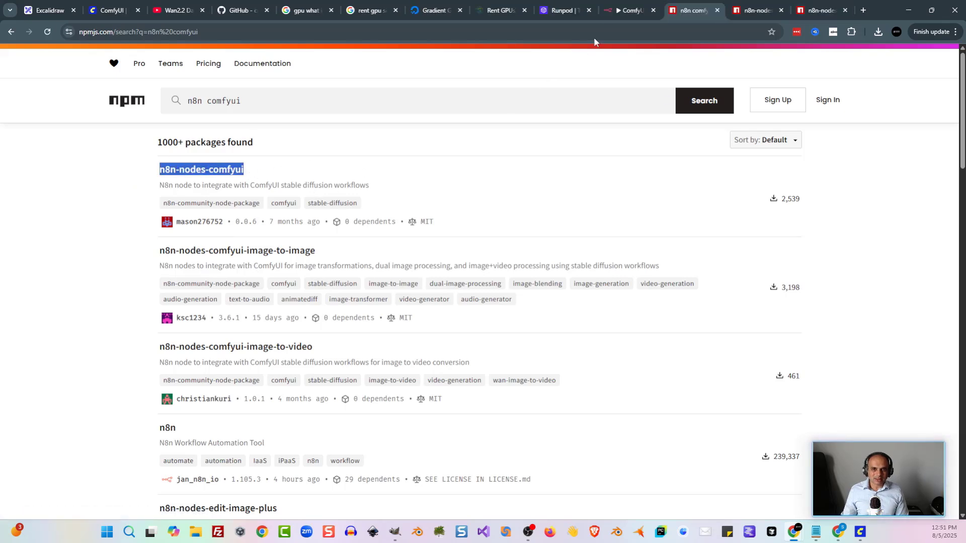
click(615, 12)
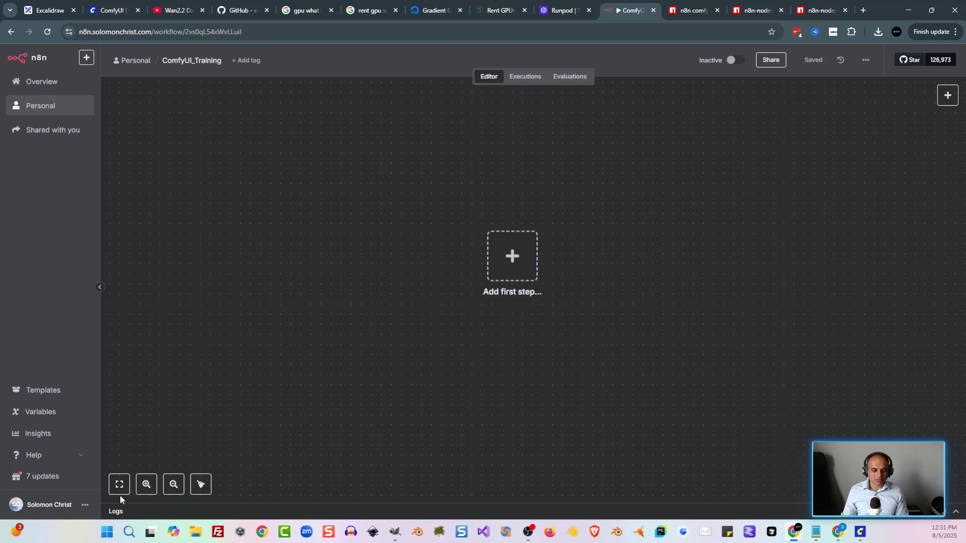
Install the n8n-nodes-comfyui community node package from Settings > Community nodes
click(87, 510)
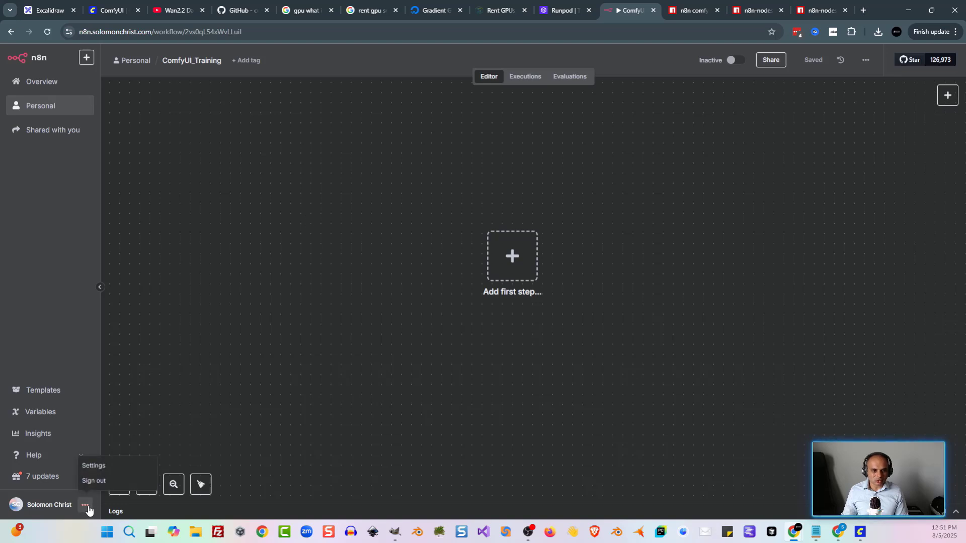
click(94, 466)
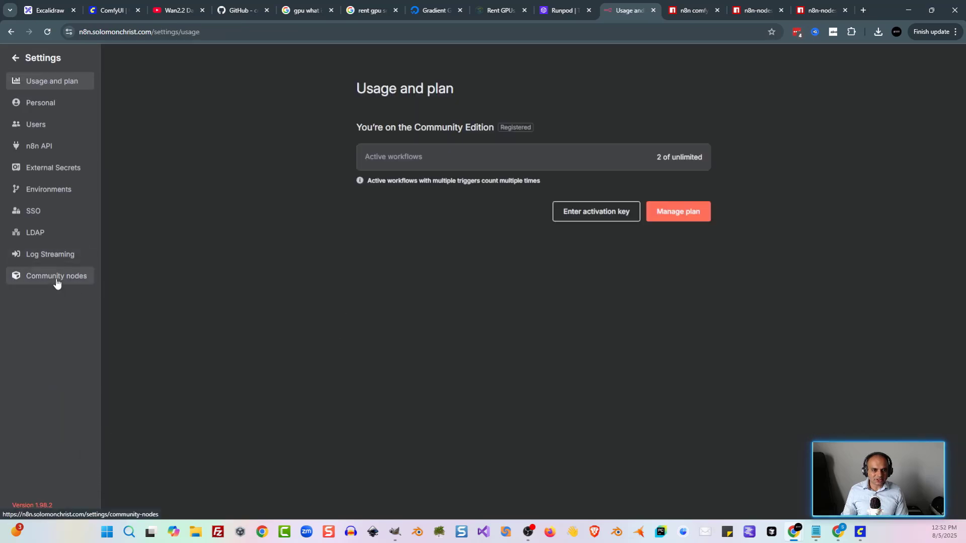
click(56, 282)
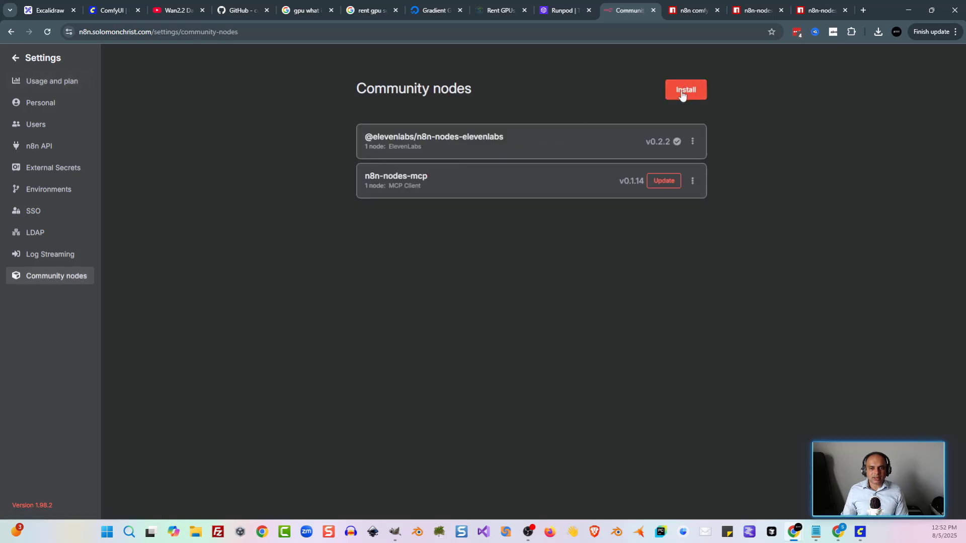
click(684, 91)
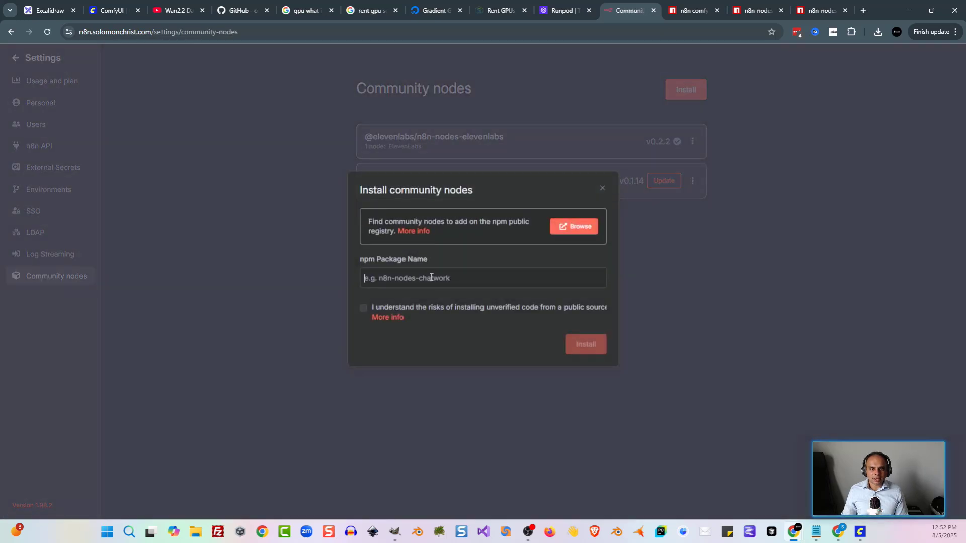
key(ctrl+v)
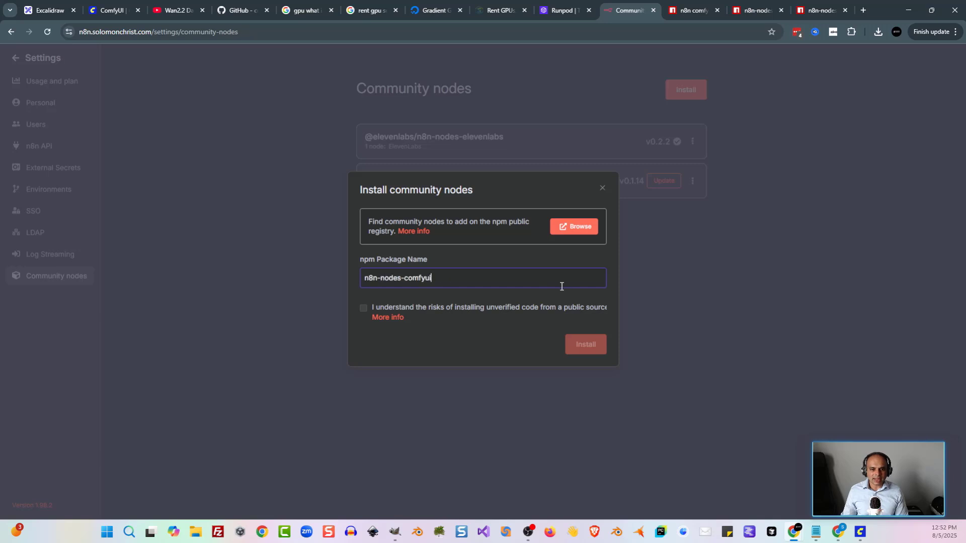
click(363, 309)
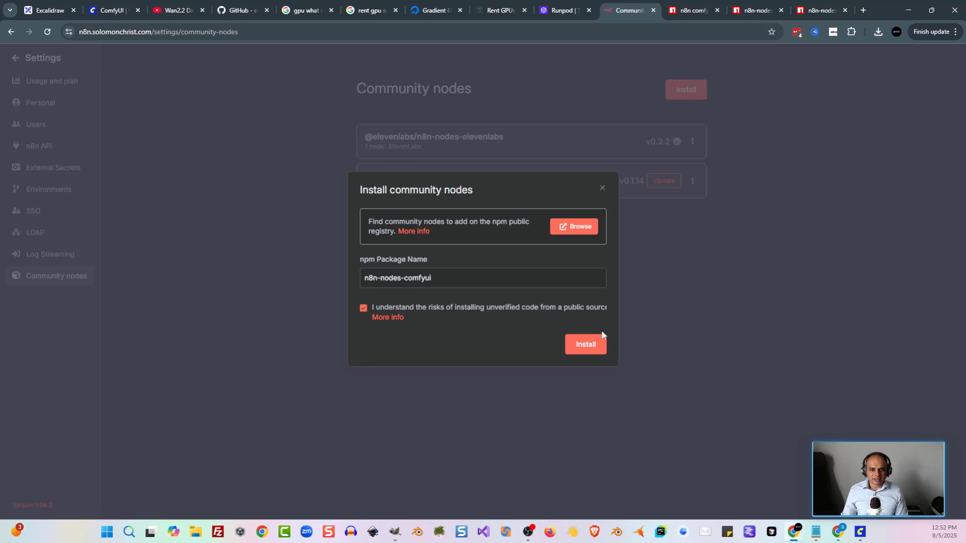
click(586, 345)
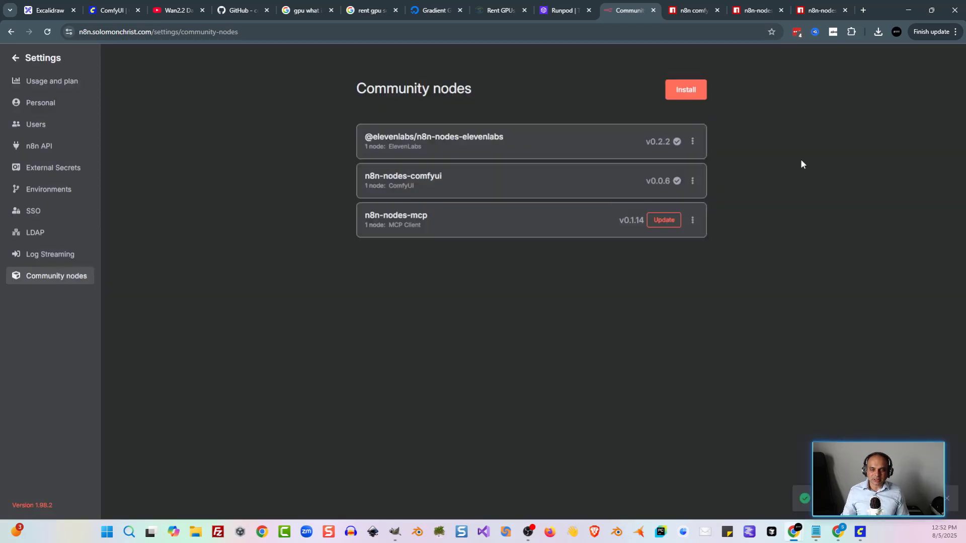
Copy the n8n-nodes-comfyui-image-to-image package name from npm and install it as well
click(694, 10)
drag(158, 251, 314, 256)
key(ctrl+c)
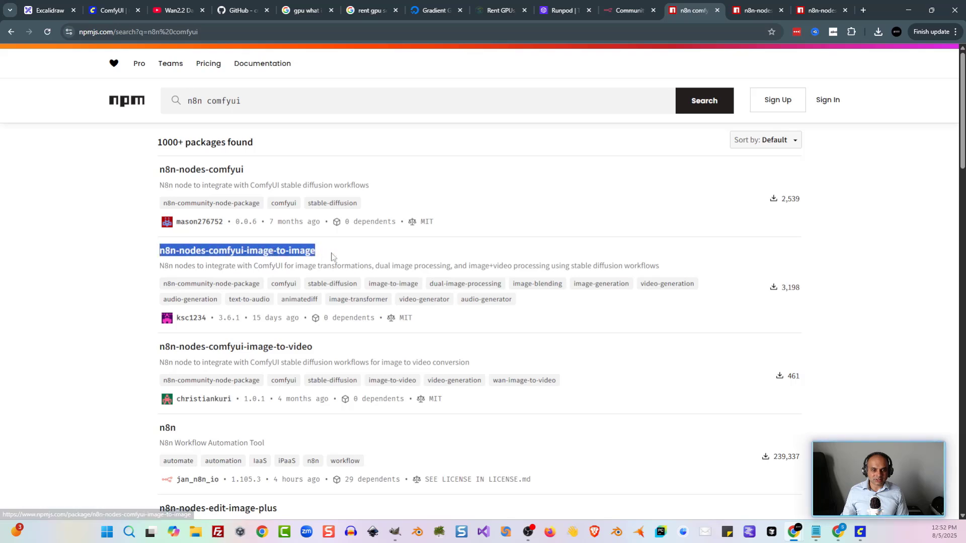
click(624, 10)
click(679, 93)
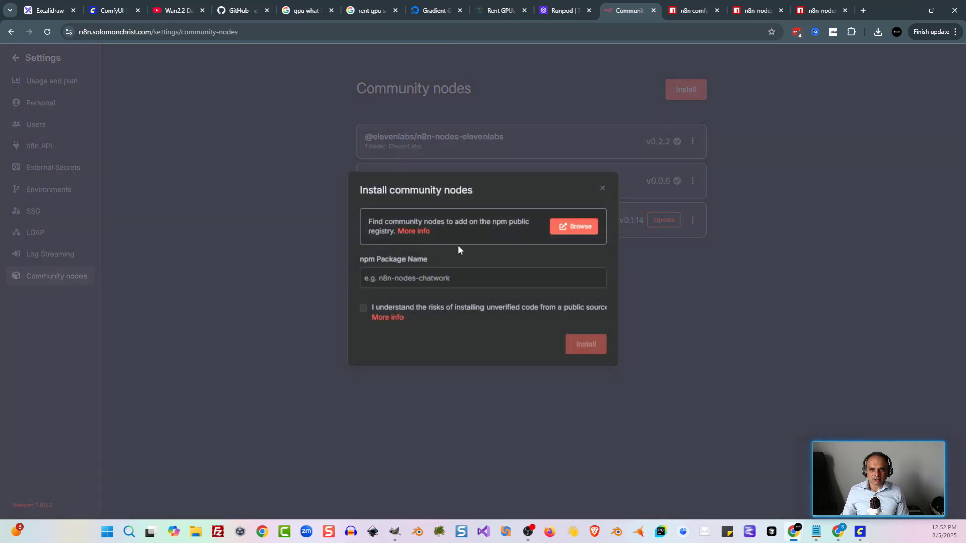
key(ctrl+v)
click(363, 308)
click(584, 346)
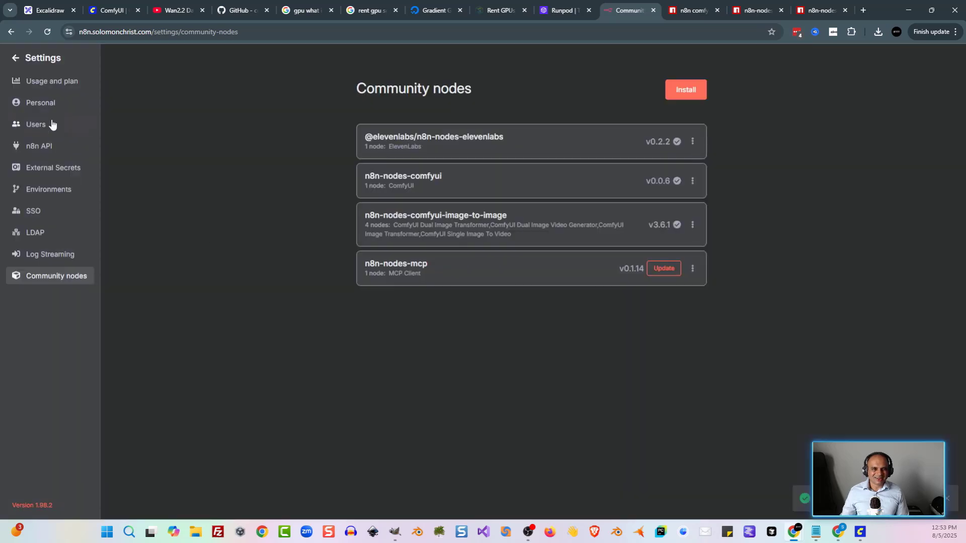
click(15, 59)
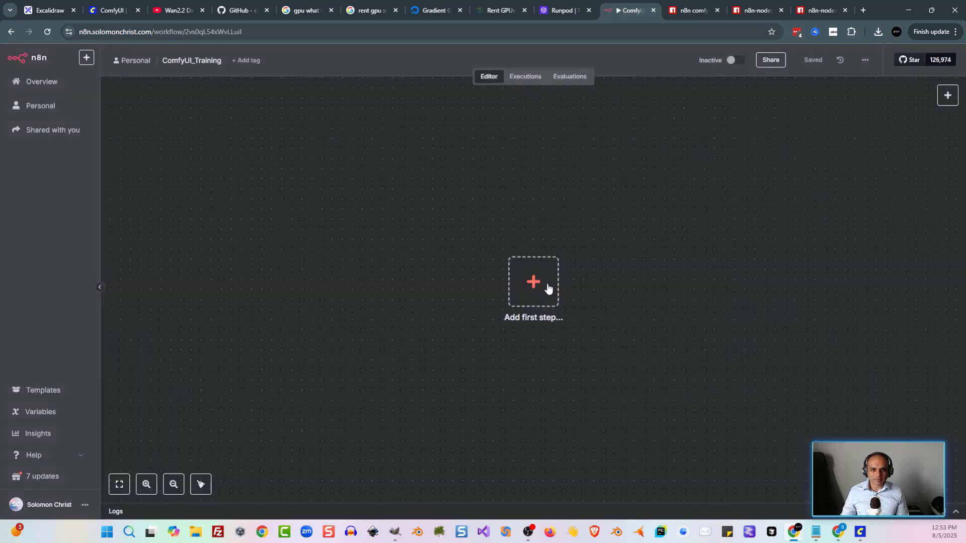
Add a Chat Trigger ('When chat message received') as the workflow's first node
click(946, 97)
text(comfy)
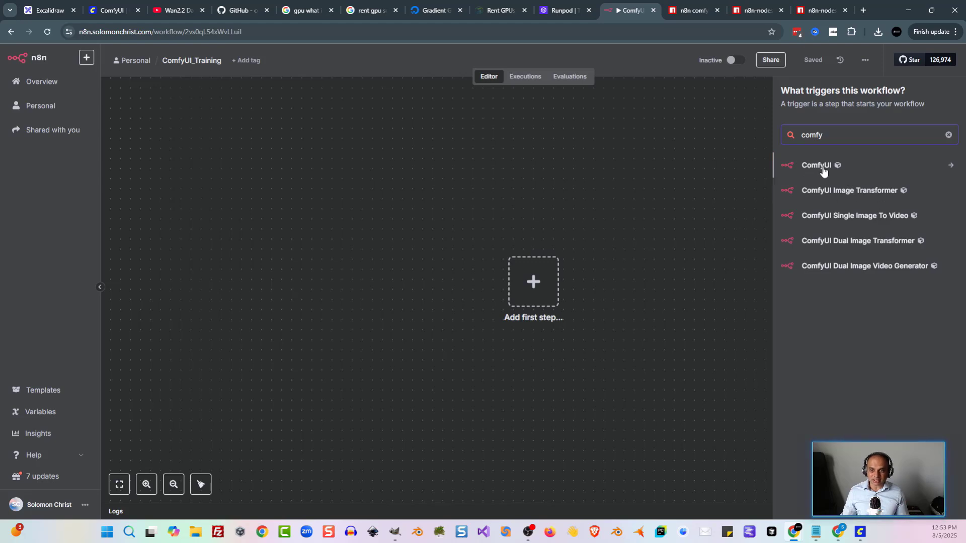
click(620, 207)
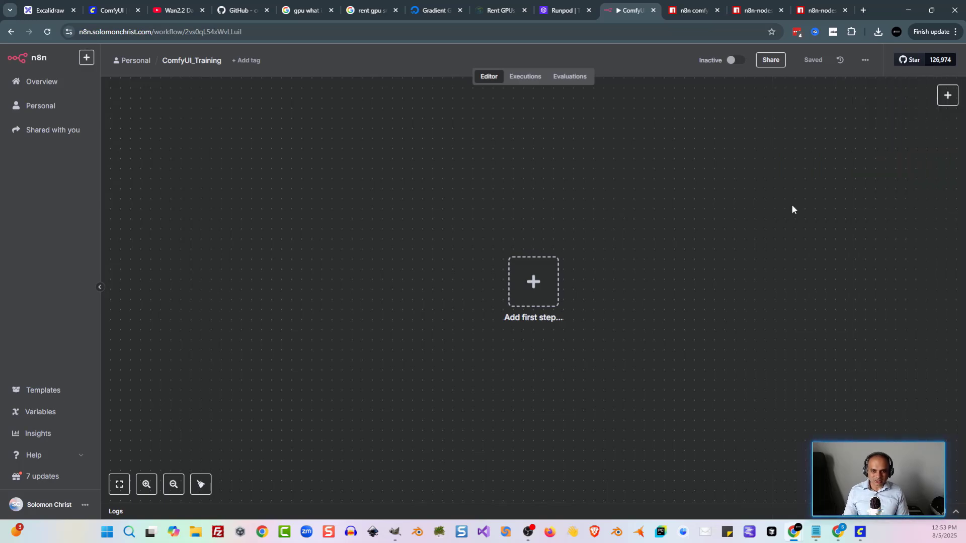
key(Tab)
text(chat)
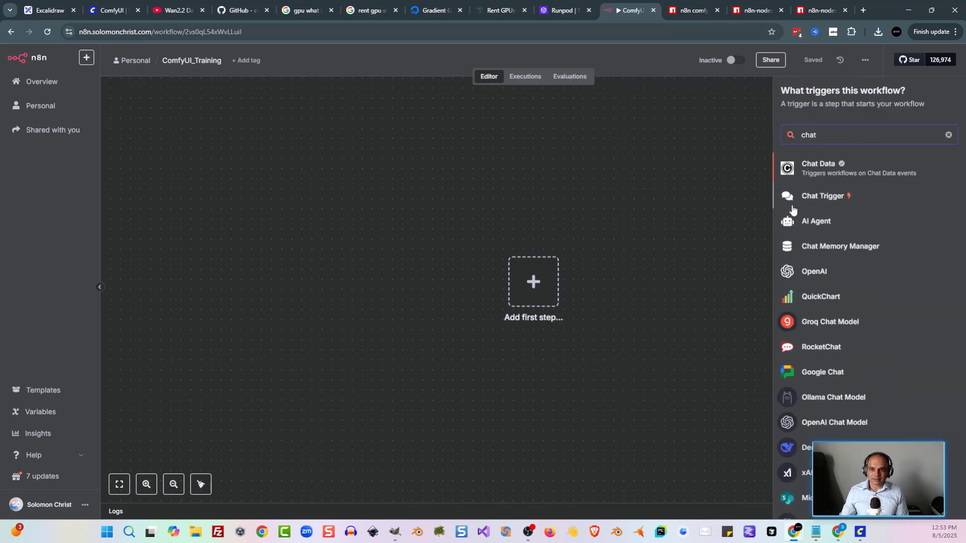
click(813, 200)
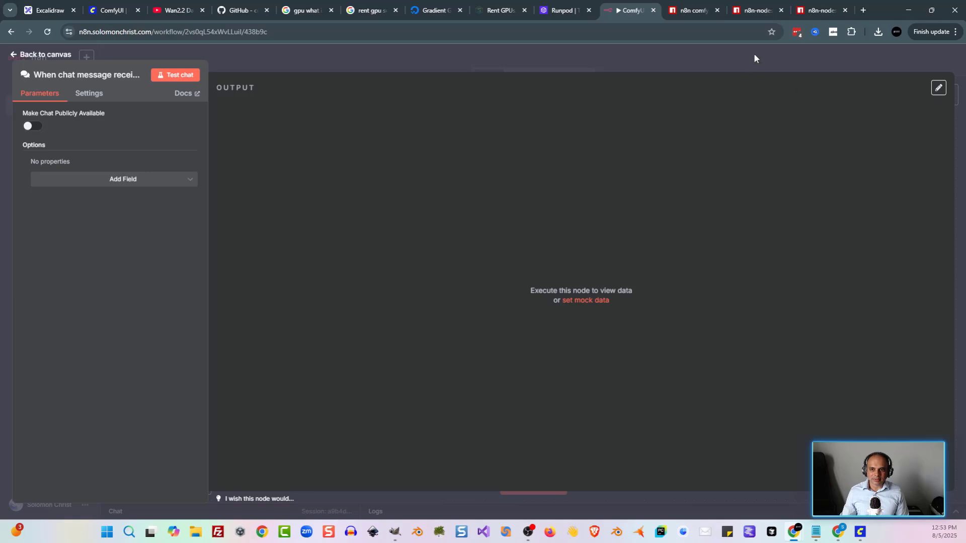
click(754, 58)
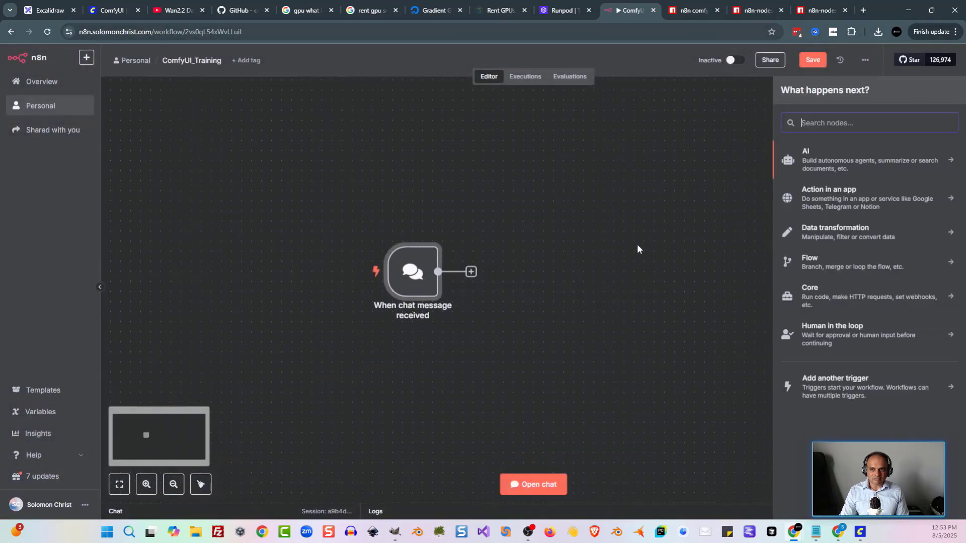
text(com)
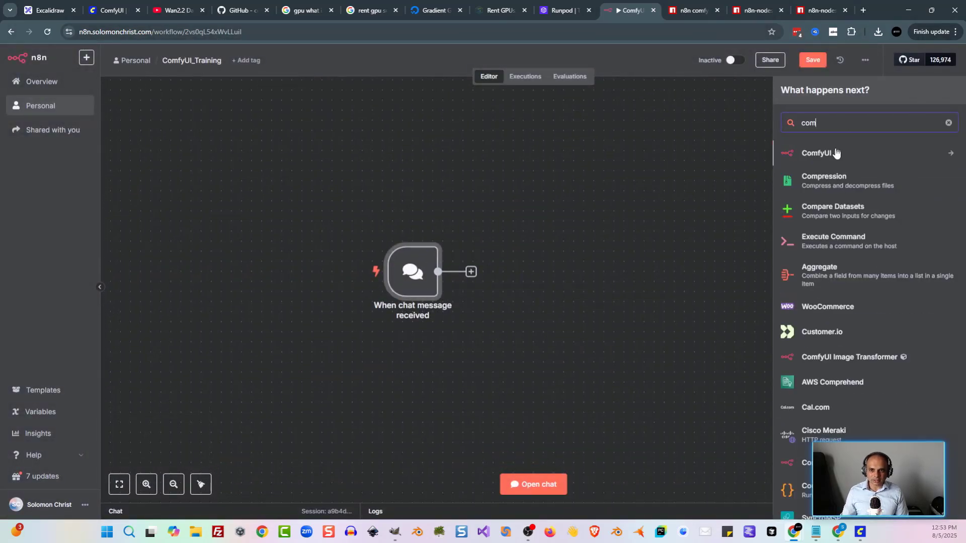
click(824, 155)
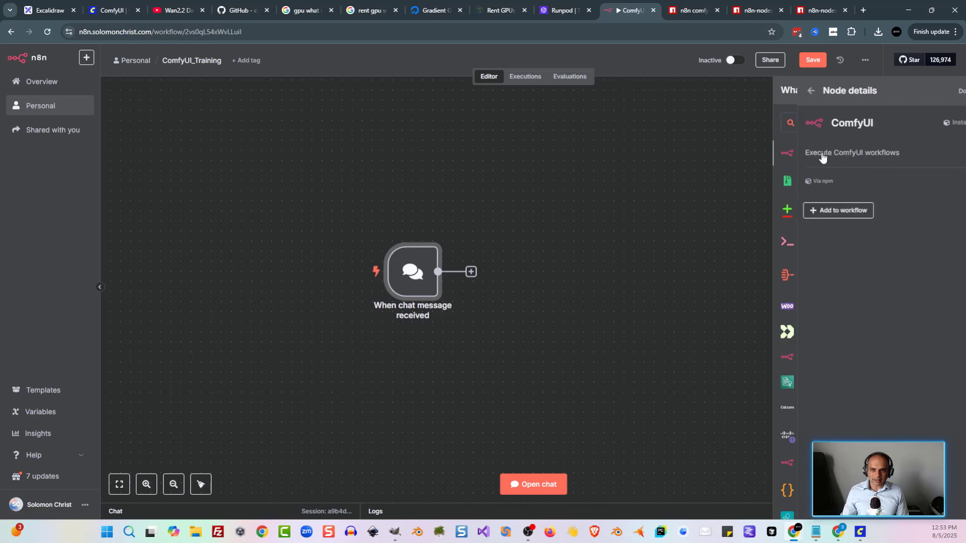
click(829, 218)
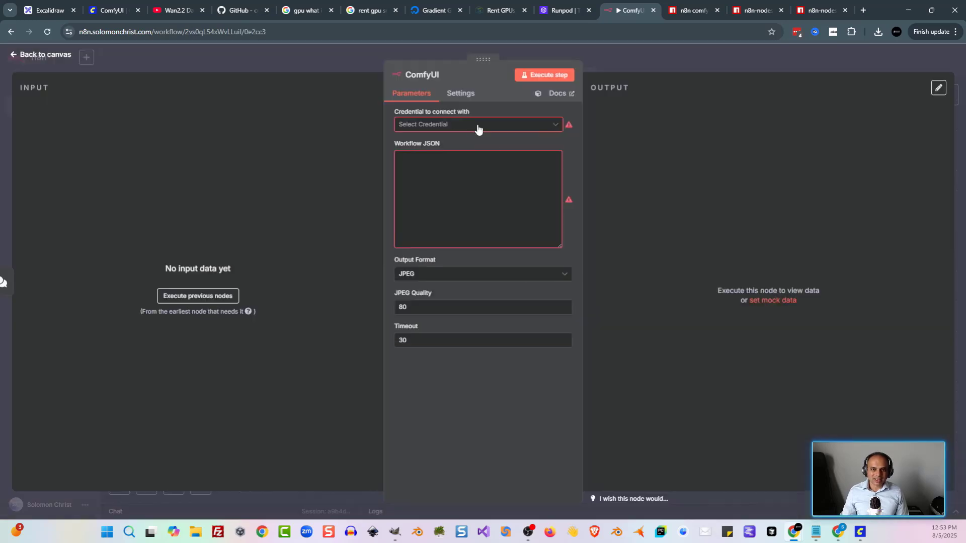
click(511, 136)
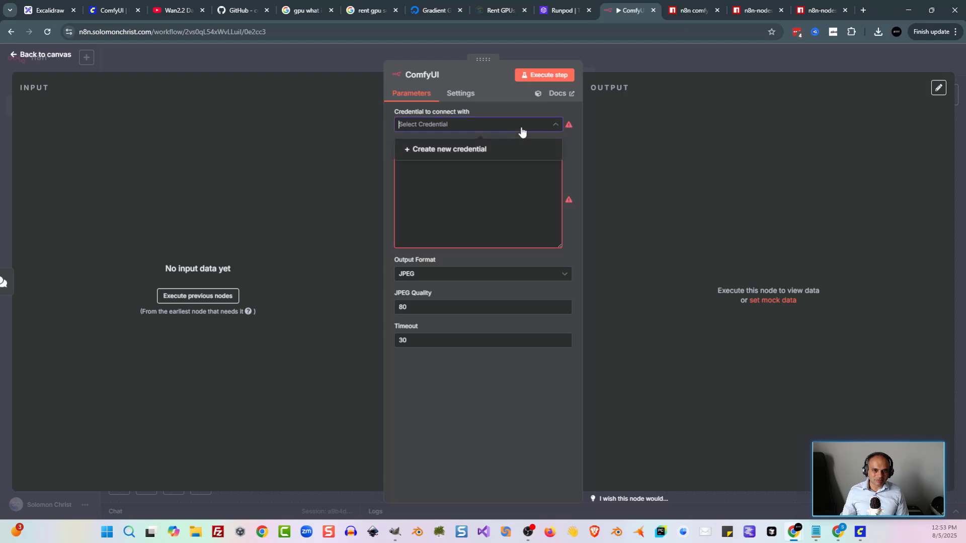
click(446, 150)
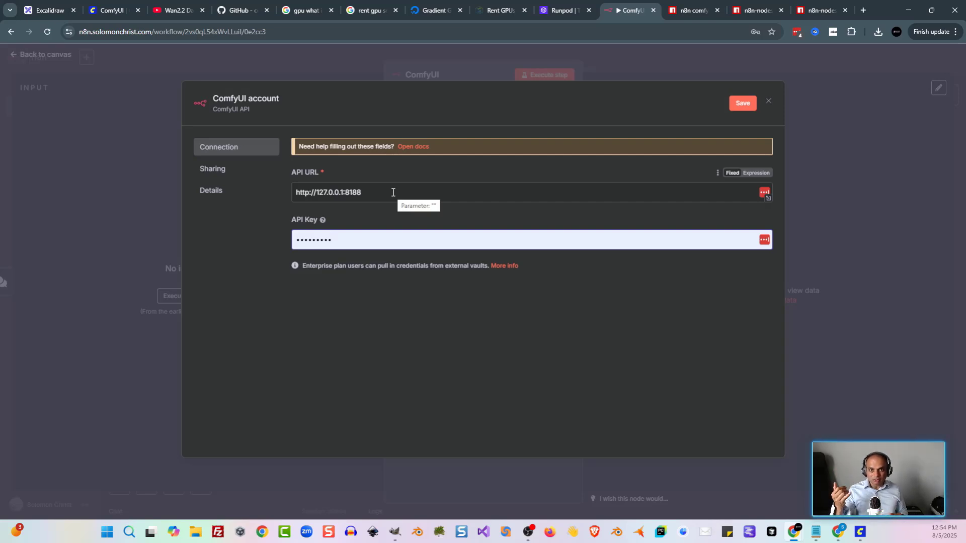
click(862, 11)
text(cloudflared)
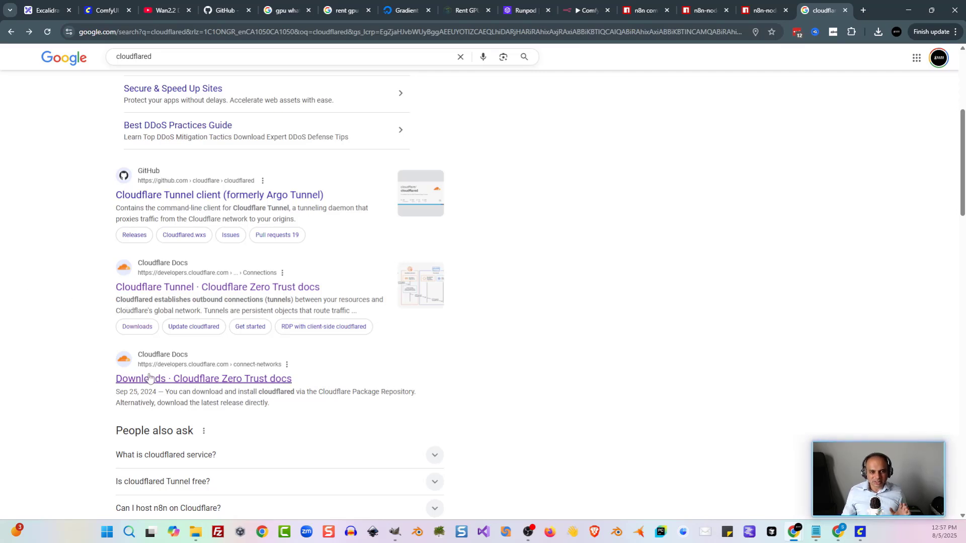
Download the 64-bit Windows cloudflared executable from the Cloudflare Zero Trust Downloads page
click(211, 382)
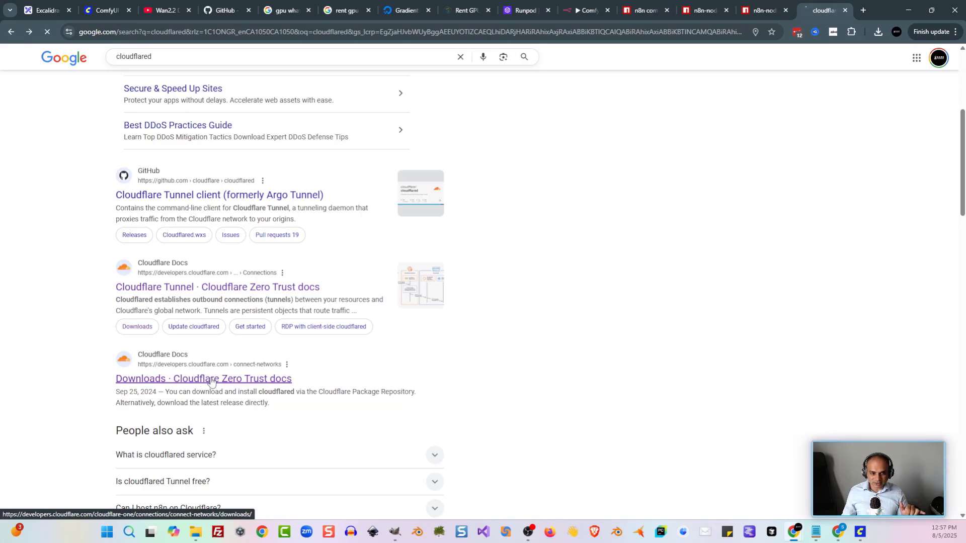
scroll(267, 194, down, 5)
scroll(268, 195, down, 5)
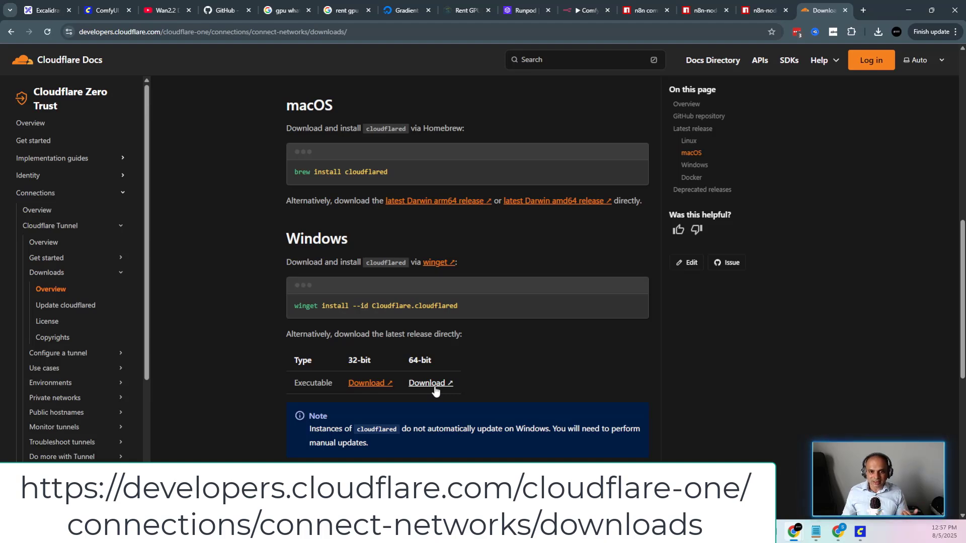
click(431, 383)
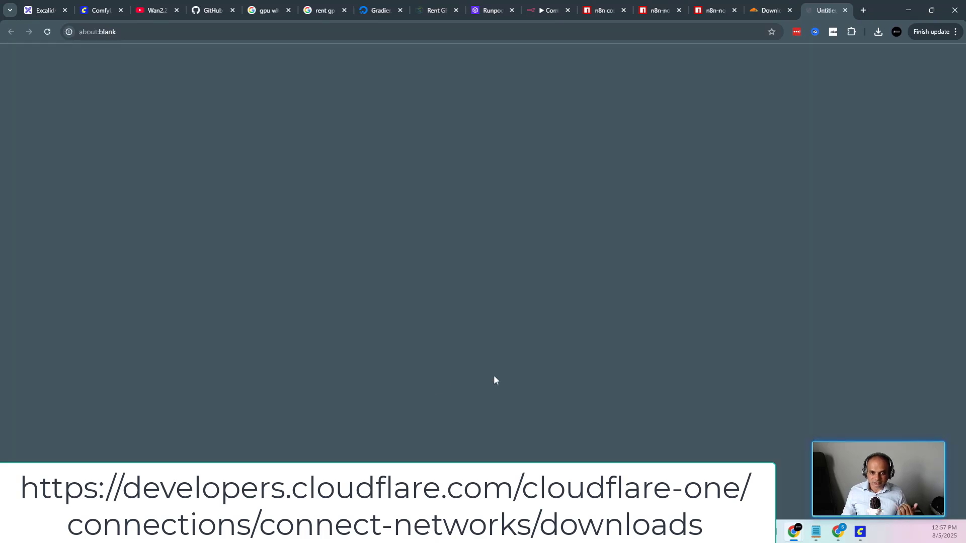
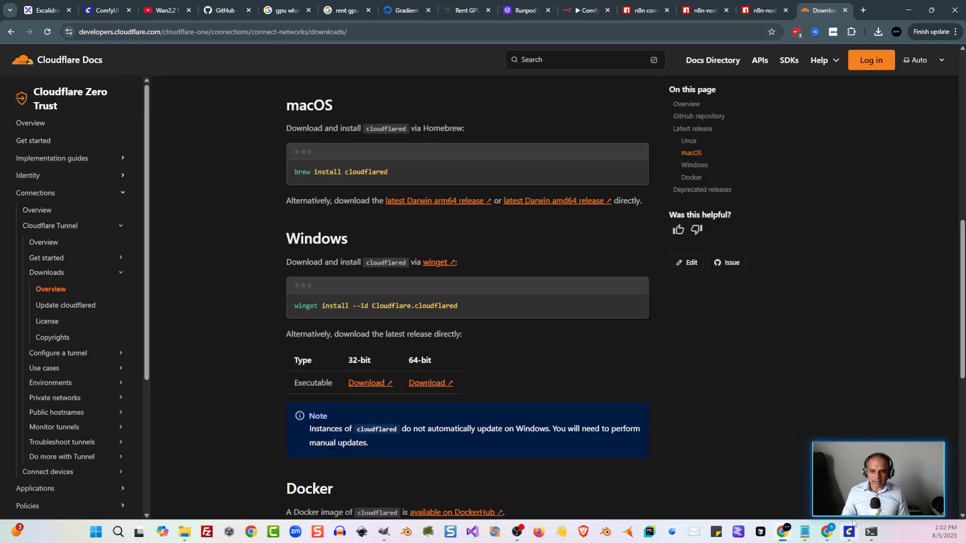
Check that ComfyUI's Server-Config shows host 127.0.0.1 and port 8000, then close Settings
click(849, 531)
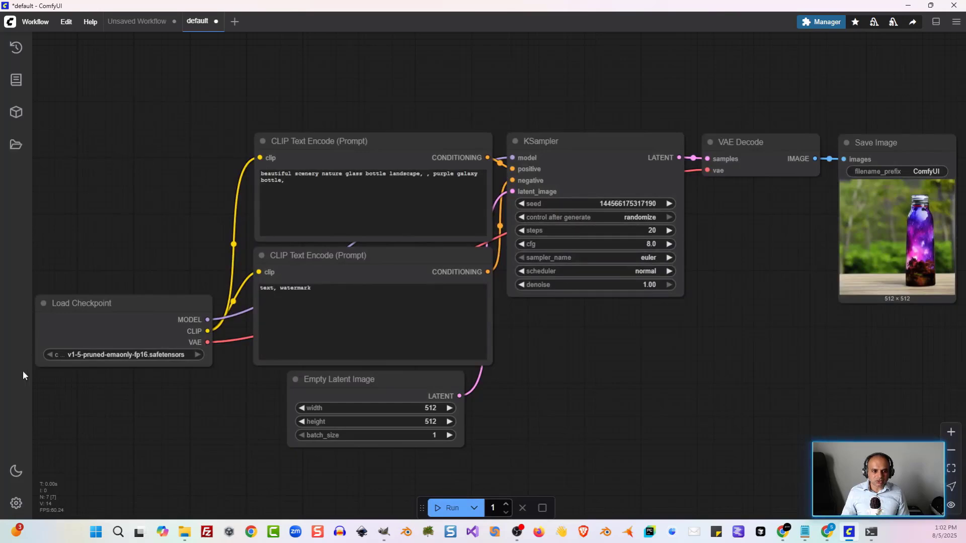
click(16, 507)
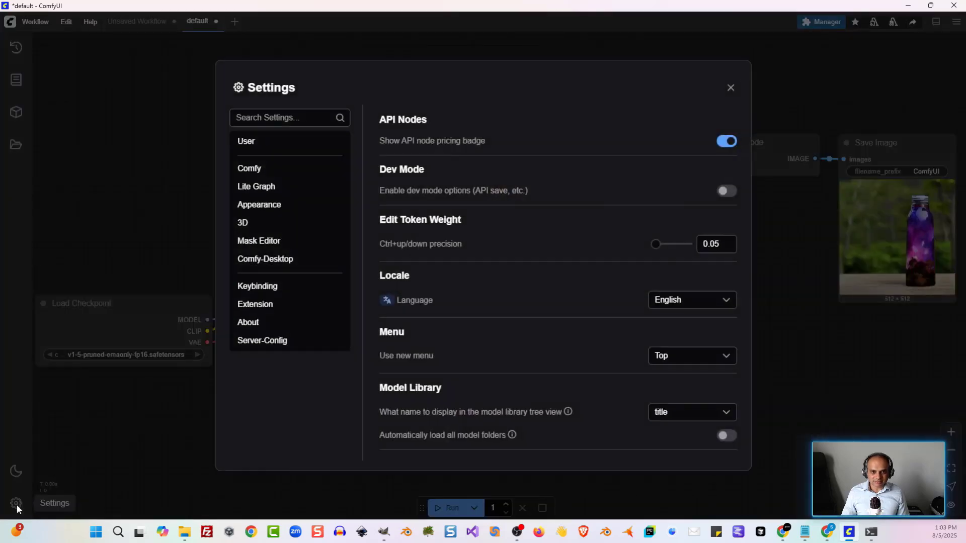
click(286, 345)
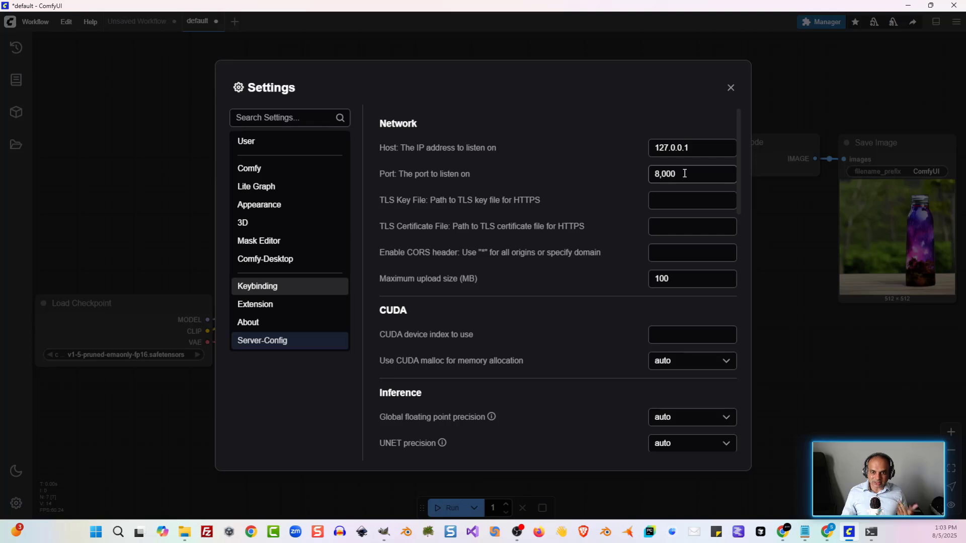
click(731, 88)
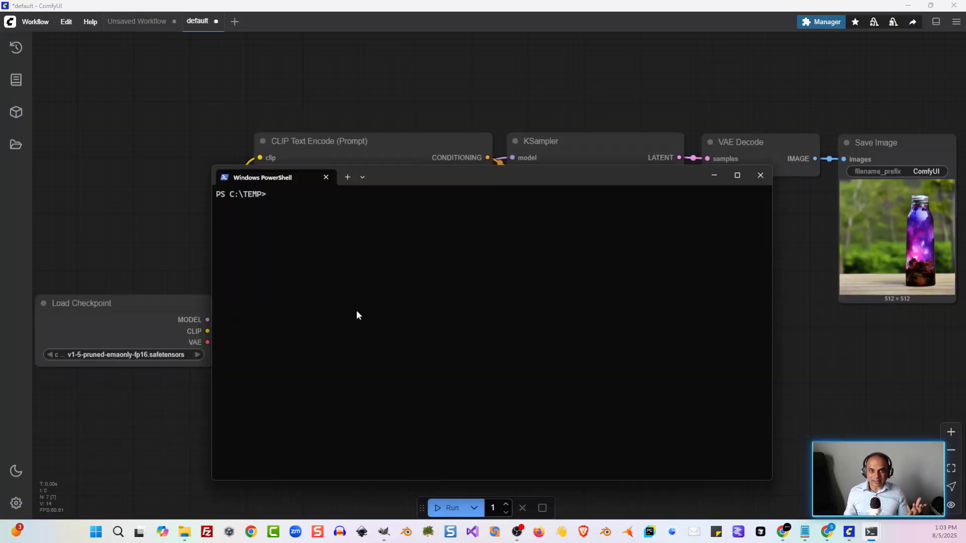
Run cloudflared-windows-amd64.exe tunnel --url localhost:8000 to start a quick tunnel
text(.\cloud)
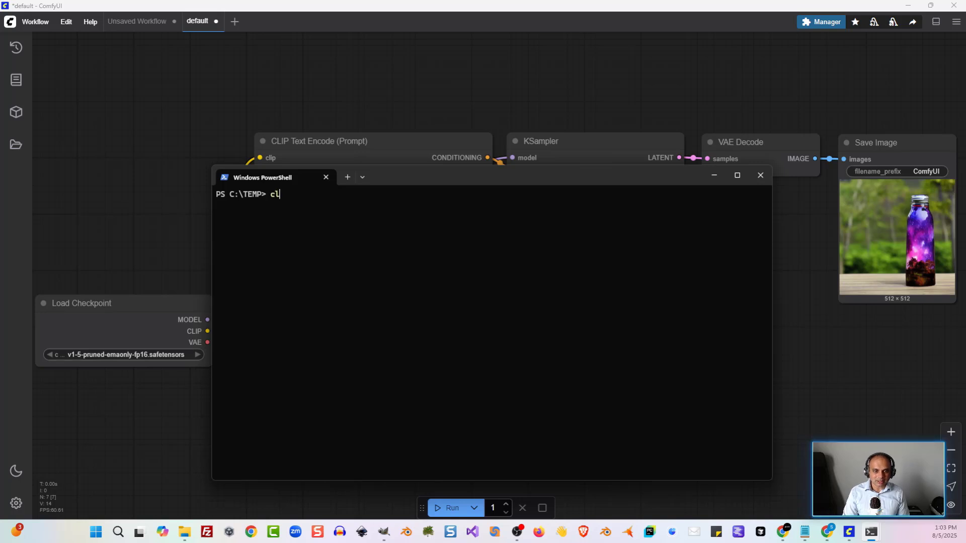
key(Tab)
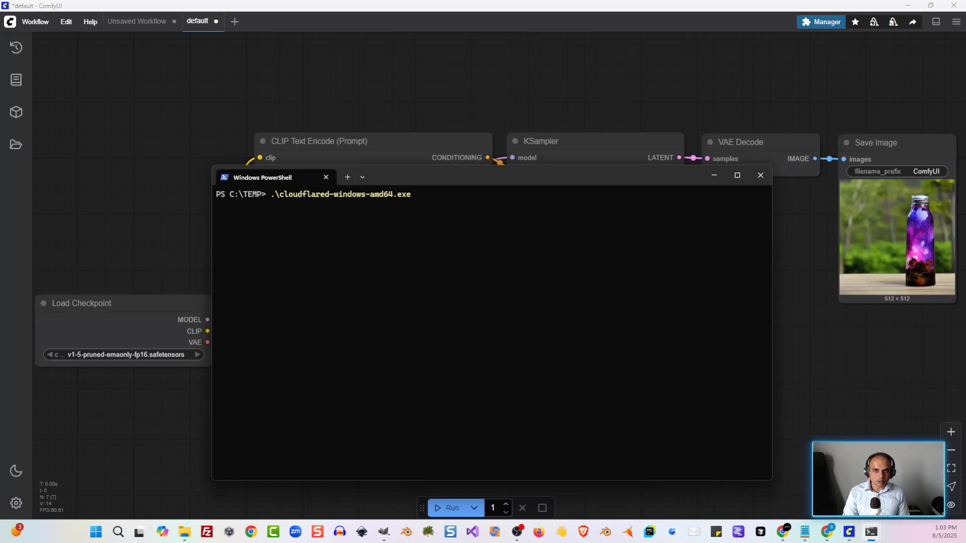
text(tunnel)
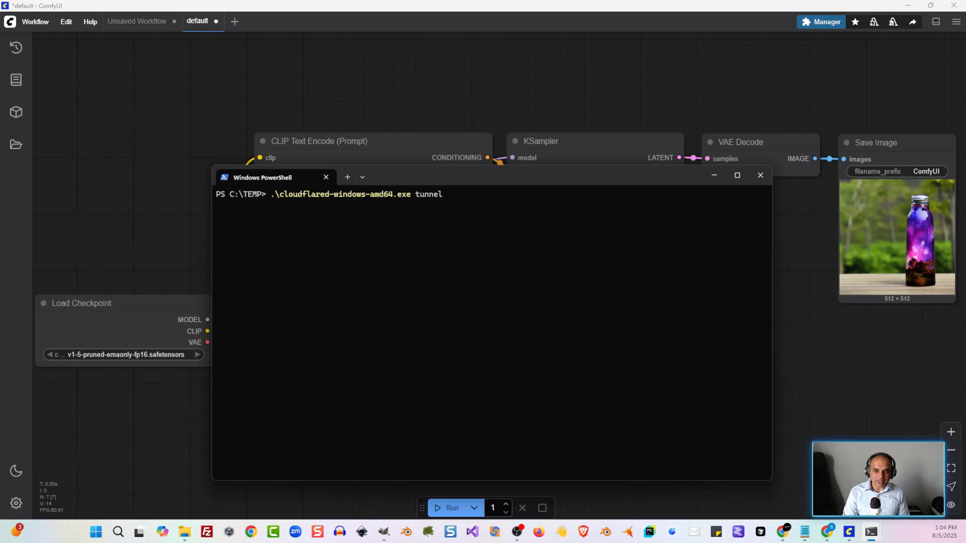
text( --url)
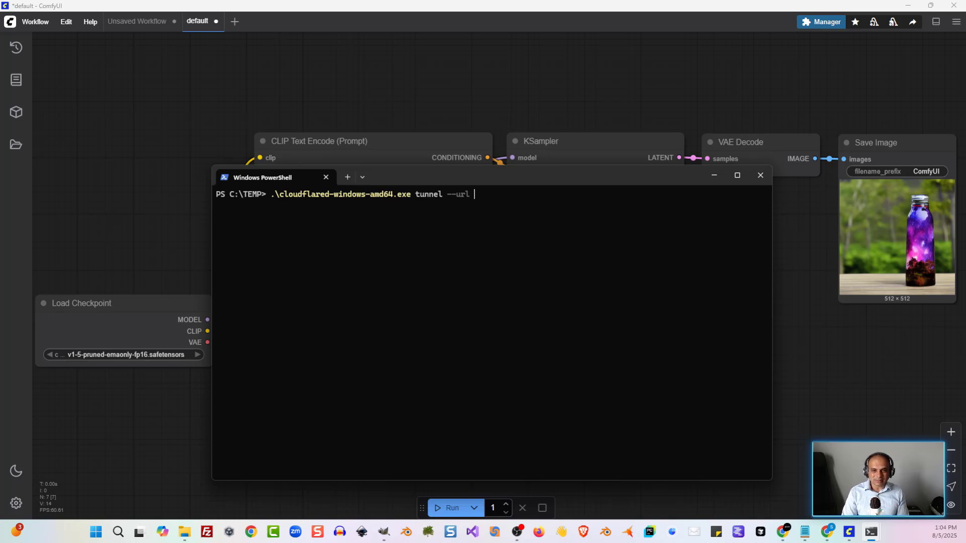
text(localhost:)
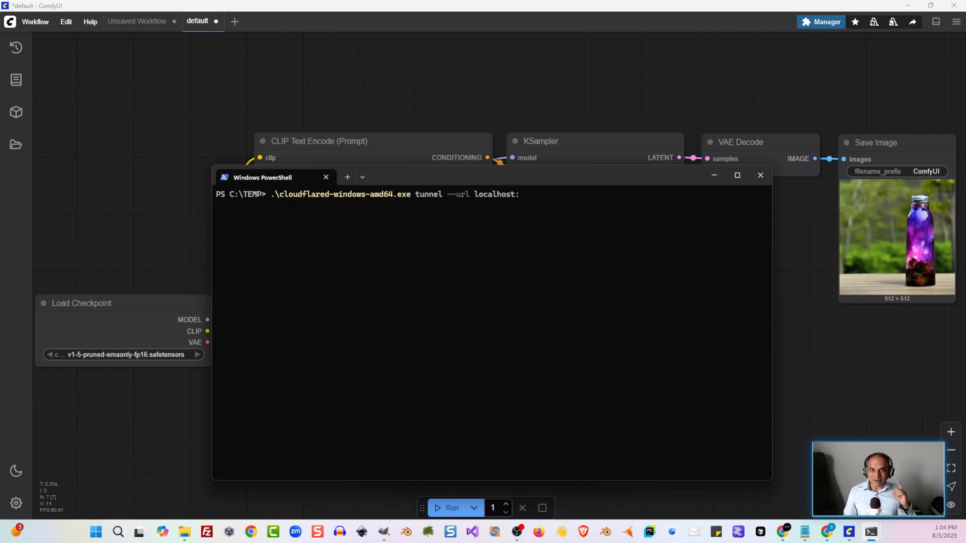
text(8000)
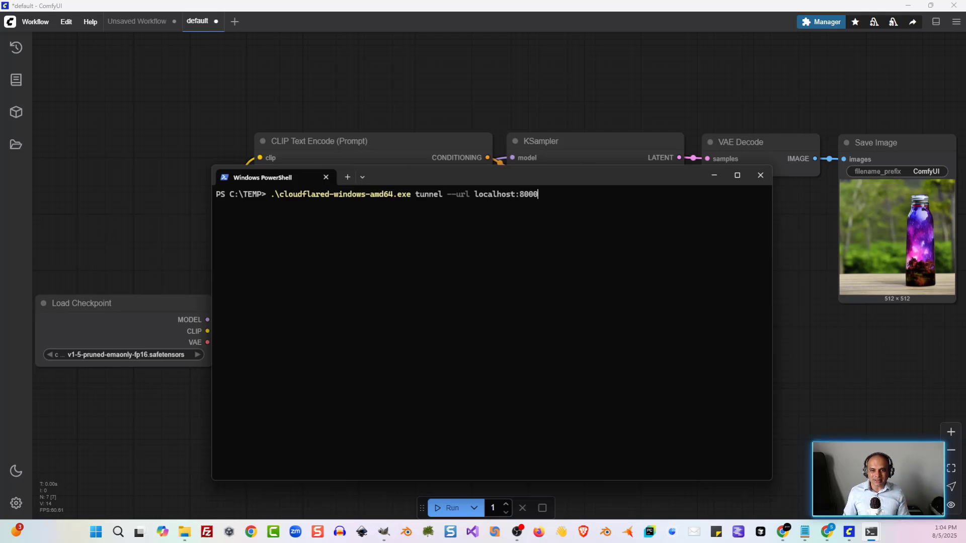
key(Return)
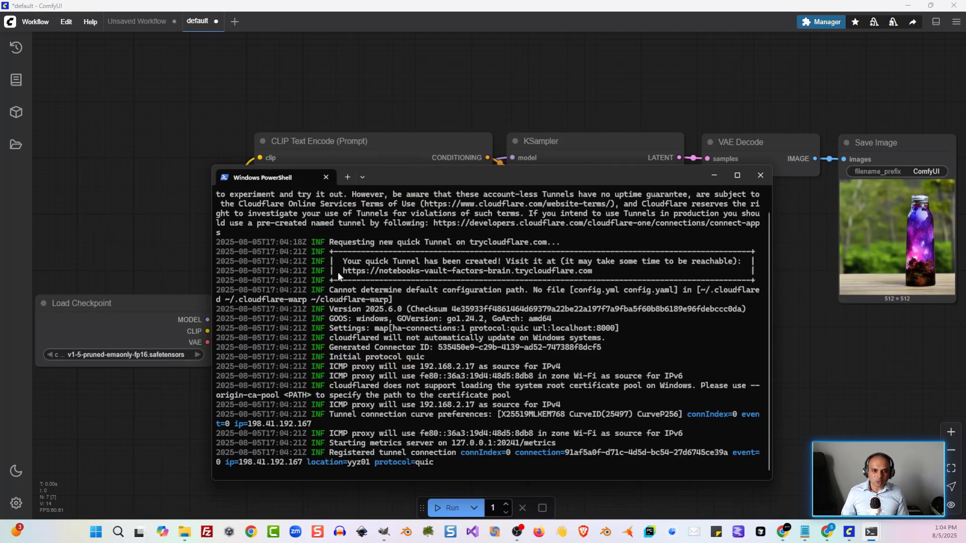
Select and copy the trycloudflare.com URL the tunnel prints
drag(337, 272, 614, 273)
right_click(615, 273)
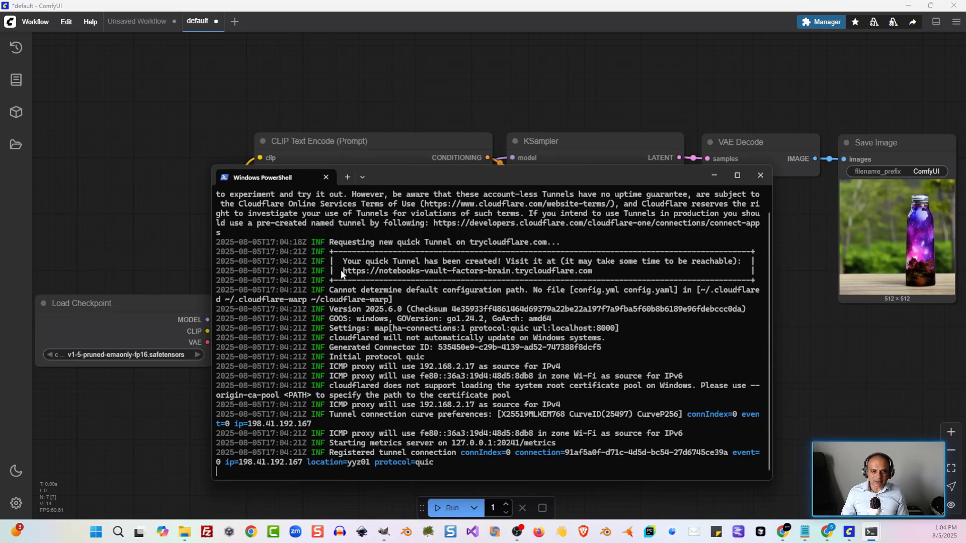
drag(342, 270, 593, 274)
right_click(621, 276)
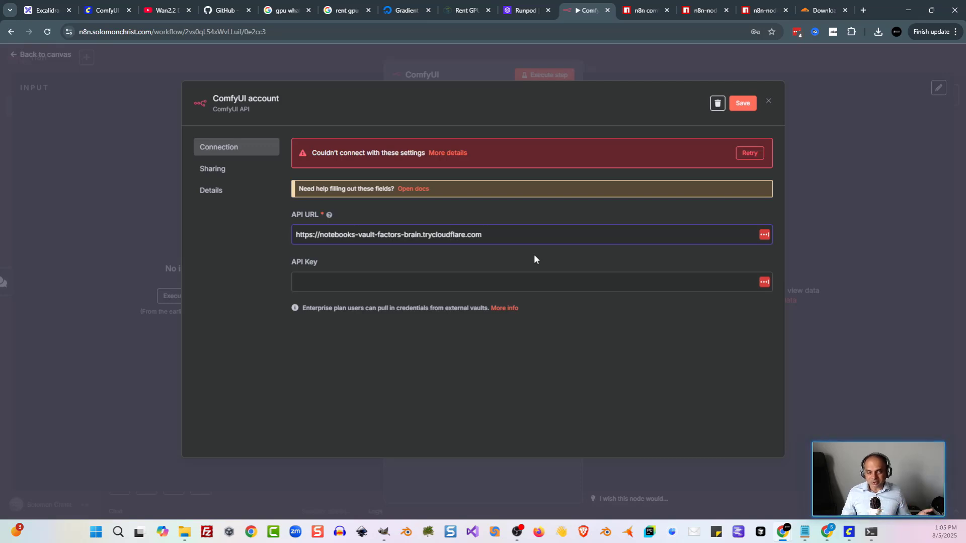
Save the ComfyUI credential with the trycloudflare API URL so its connection test passes
click(743, 104)
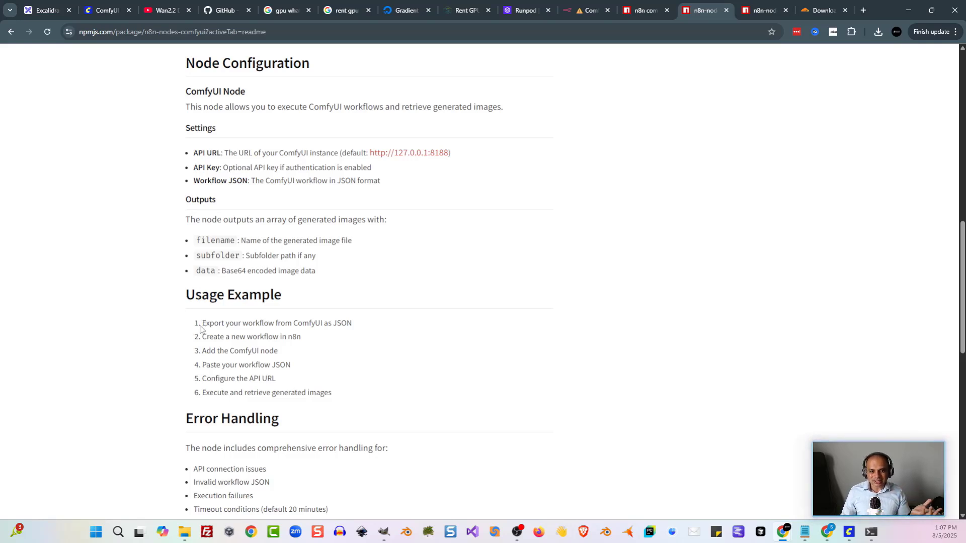
Highlight the README's usage step on exporting the ComfyUI workflow as JSON
drag(200, 325, 369, 328)
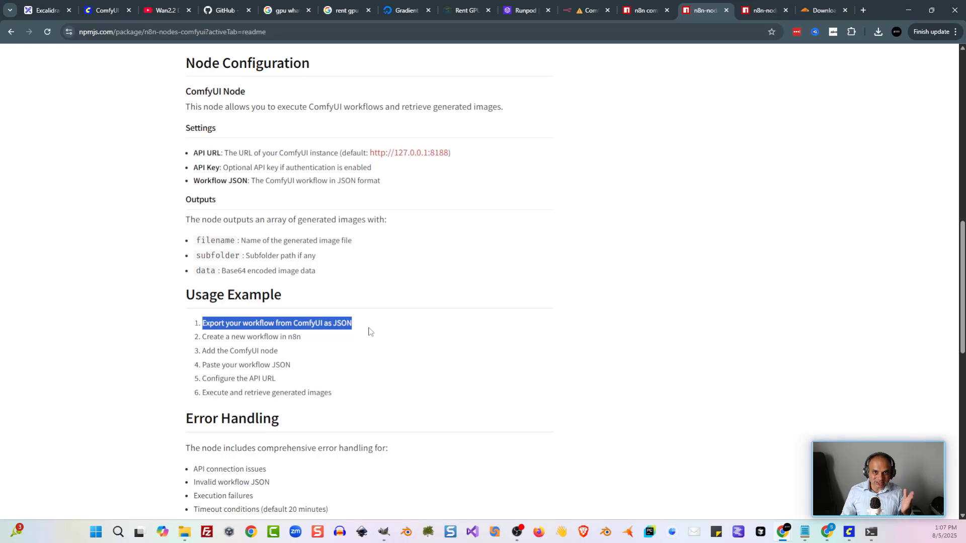
click(425, 327)
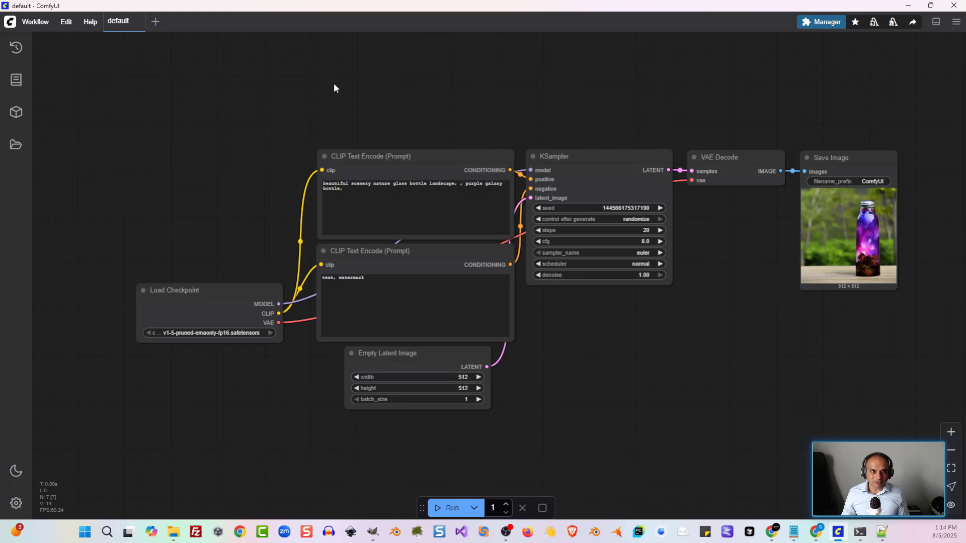
Export the workflow in API format as comfyui1.json in Downloads, replacing the existing file
click(45, 28)
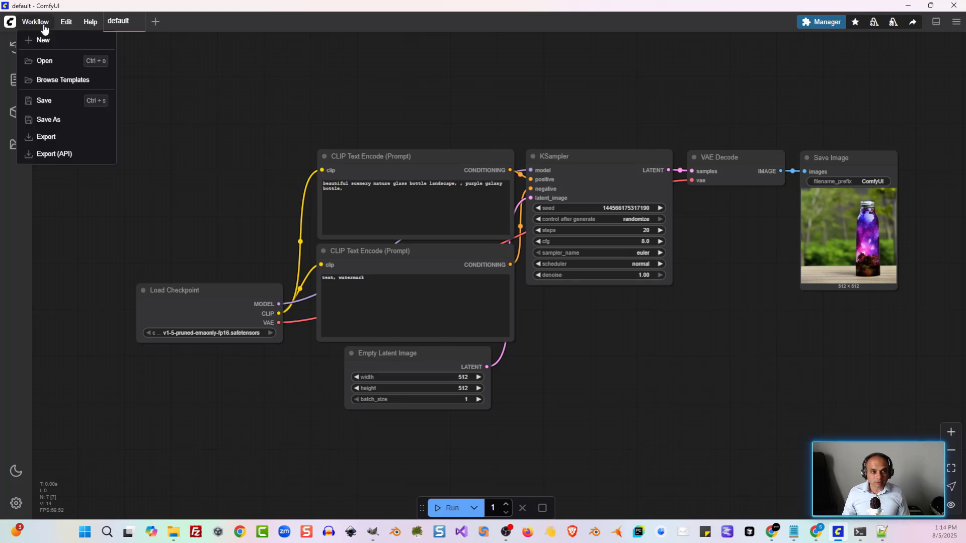
click(44, 100)
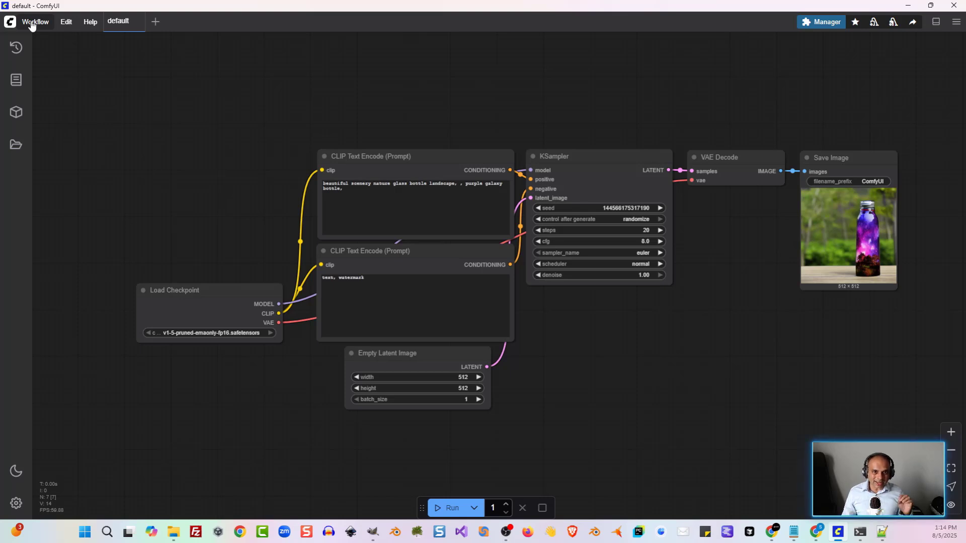
click(31, 24)
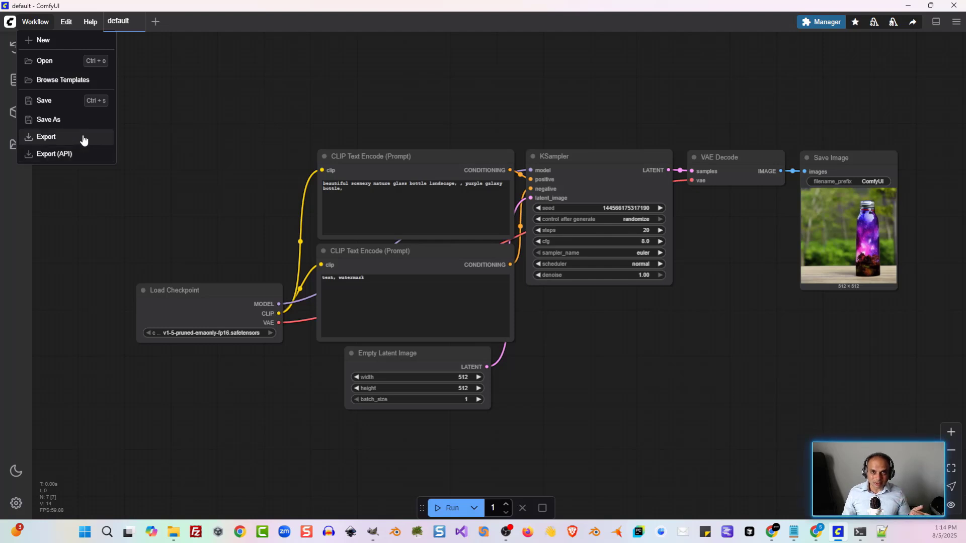
click(84, 138)
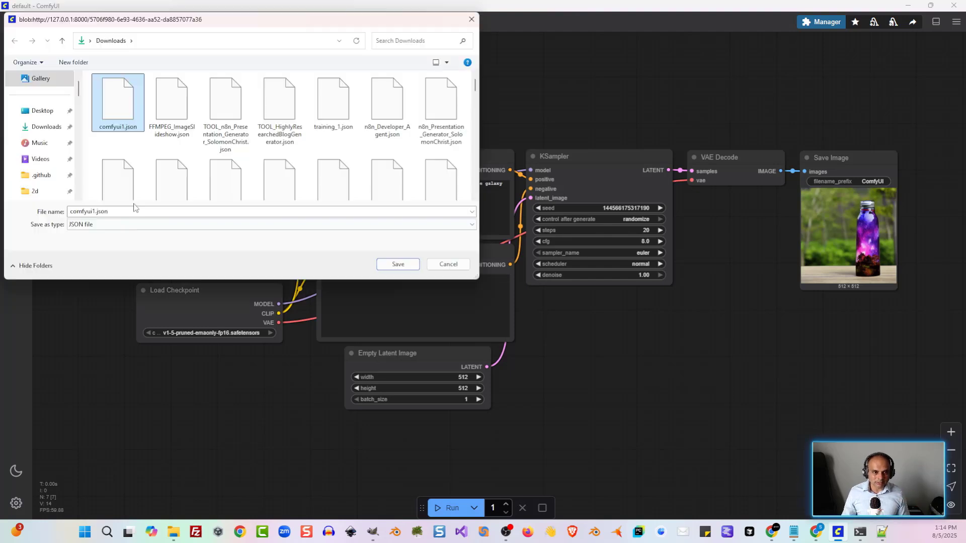
click(397, 264)
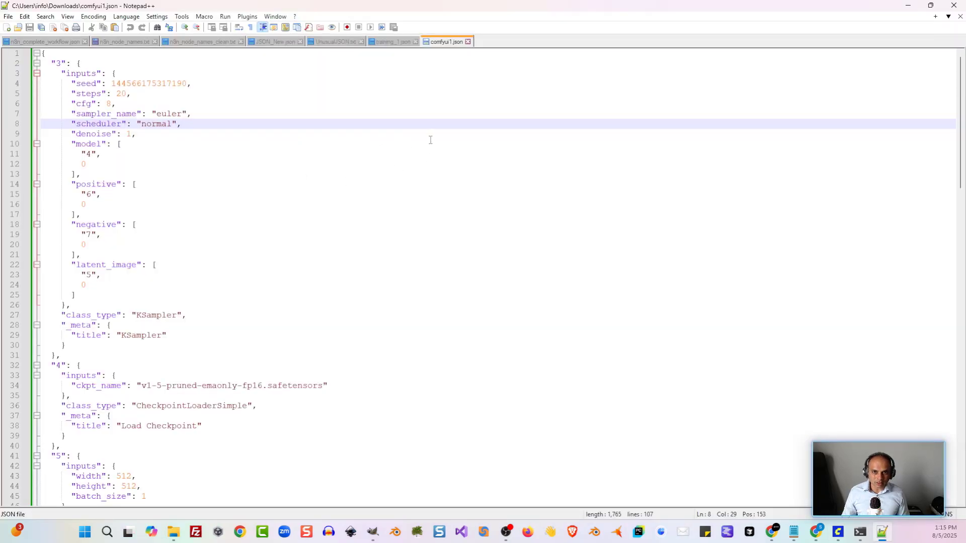
Select the entire comfyui1.json workflow contents in Notepad++
click(363, 195)
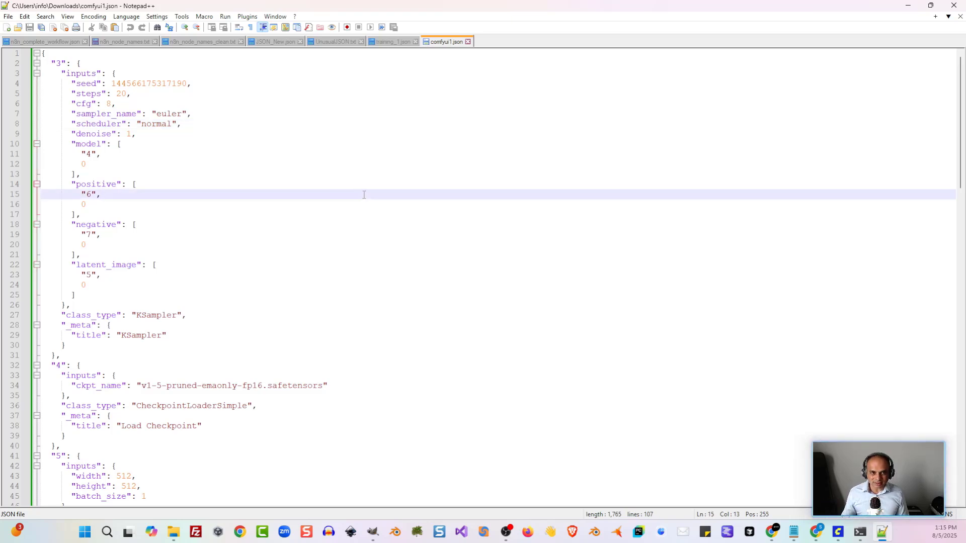
click(344, 212)
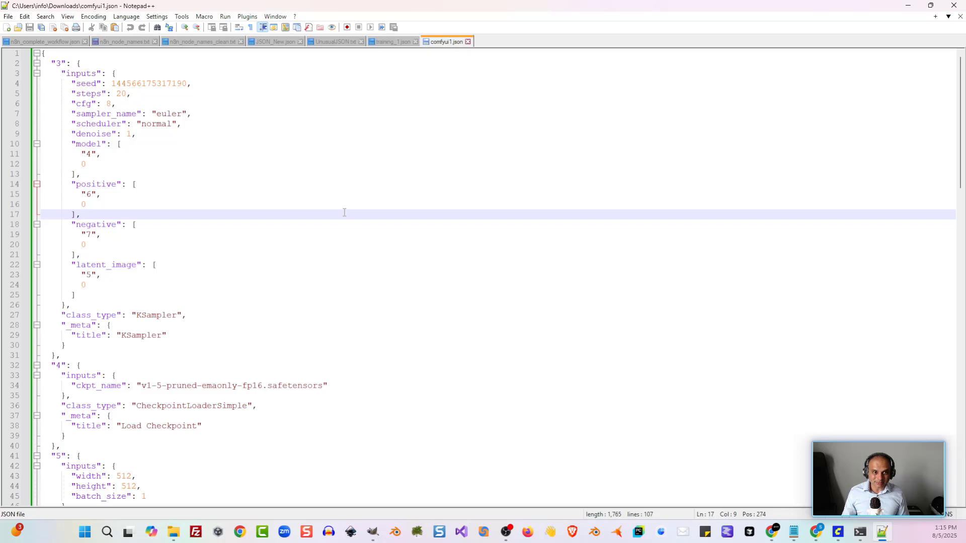
key(ctrl+a)
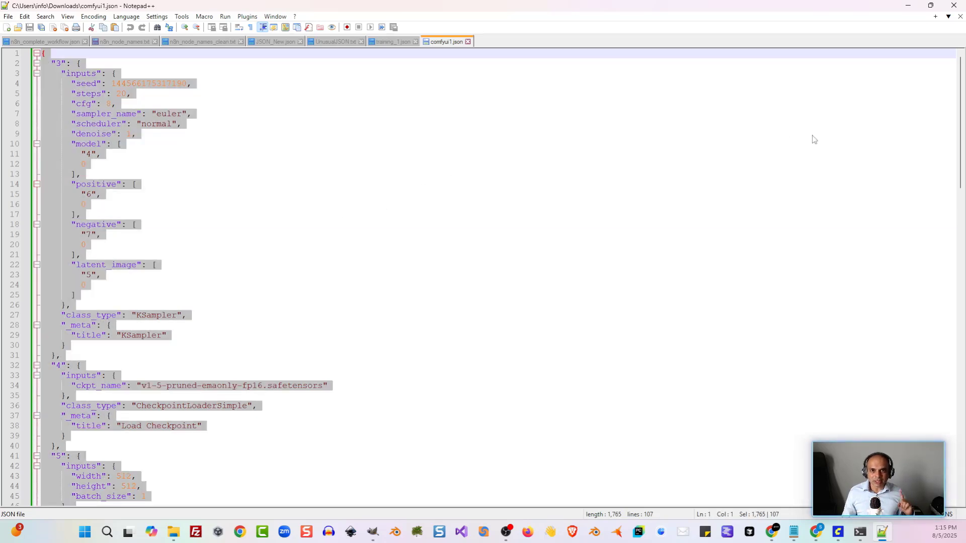
Paste the comfyui1.json workflow into the ComfyUI node's Workflow JSON expression, then close the panels
key(alt+Tab)
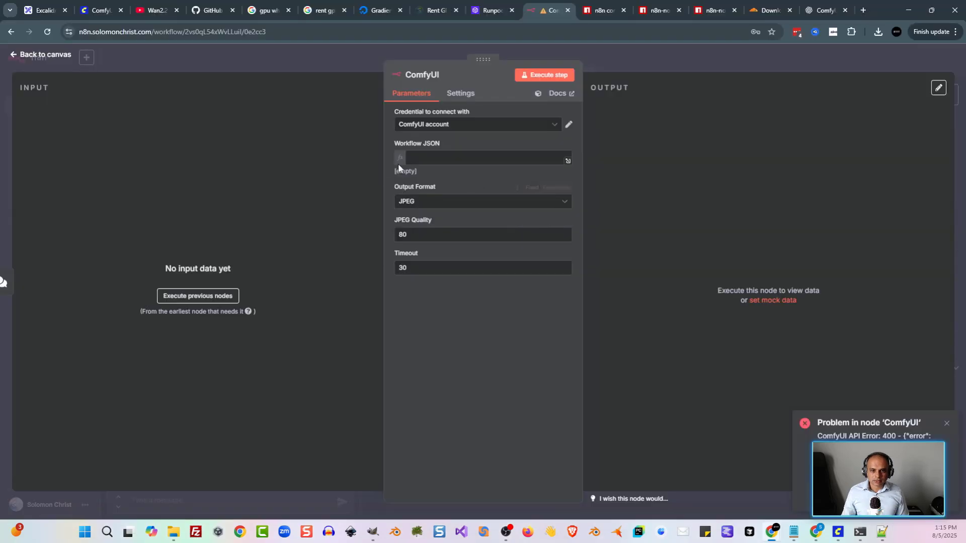
click(484, 160)
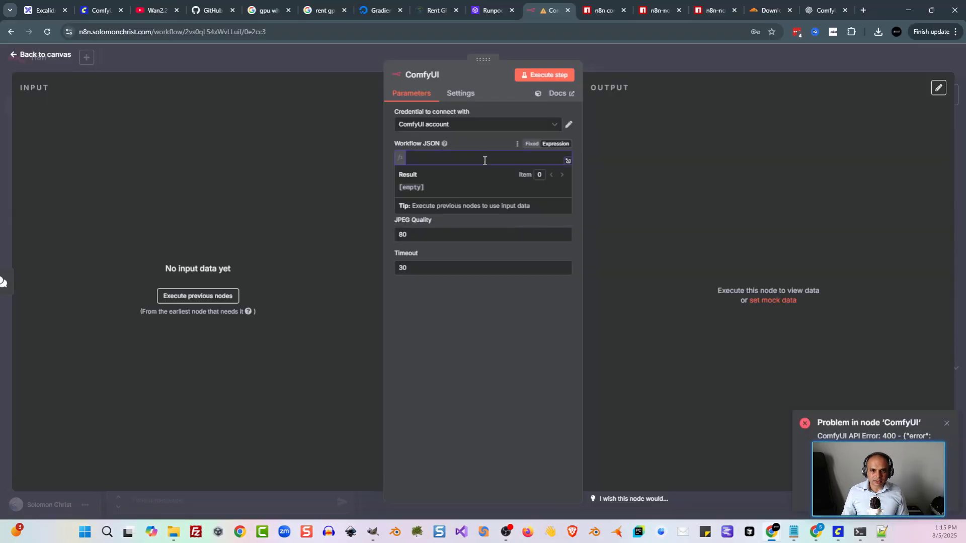
click(478, 144)
click(532, 144)
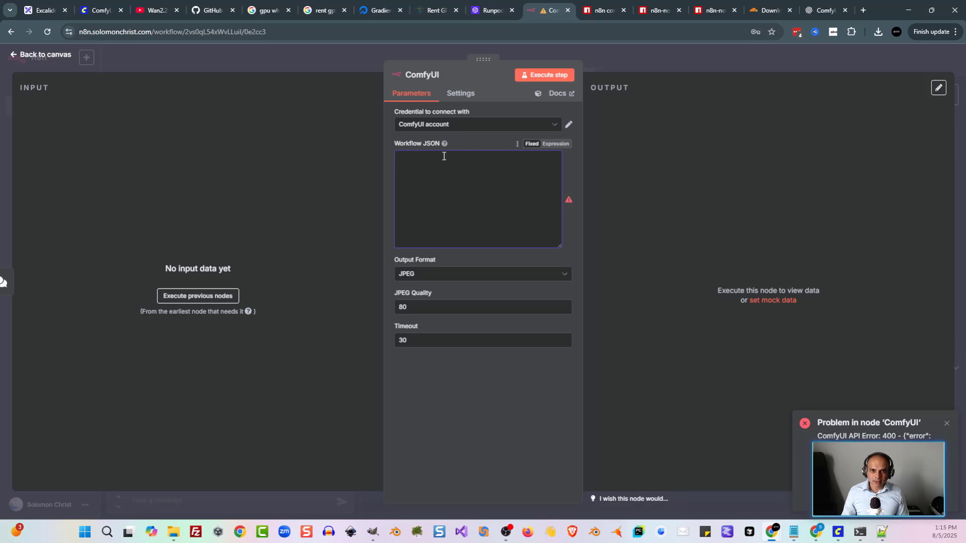
click(557, 145)
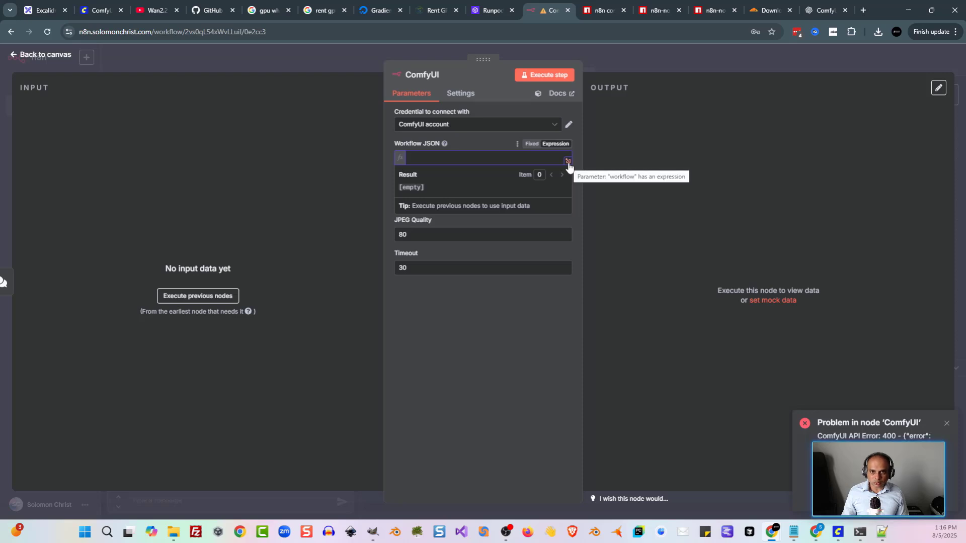
click(568, 161)
key(ctrl+v)
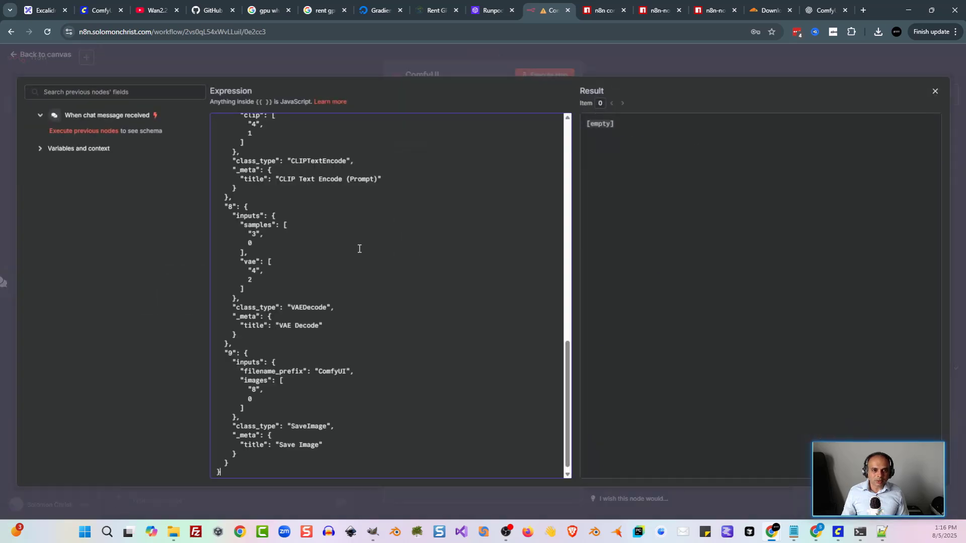
click(370, 63)
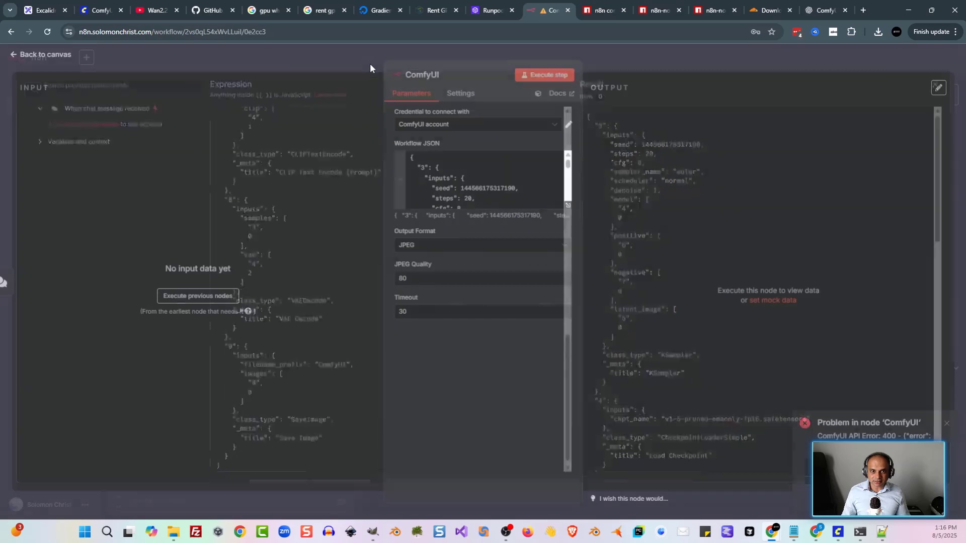
click(372, 64)
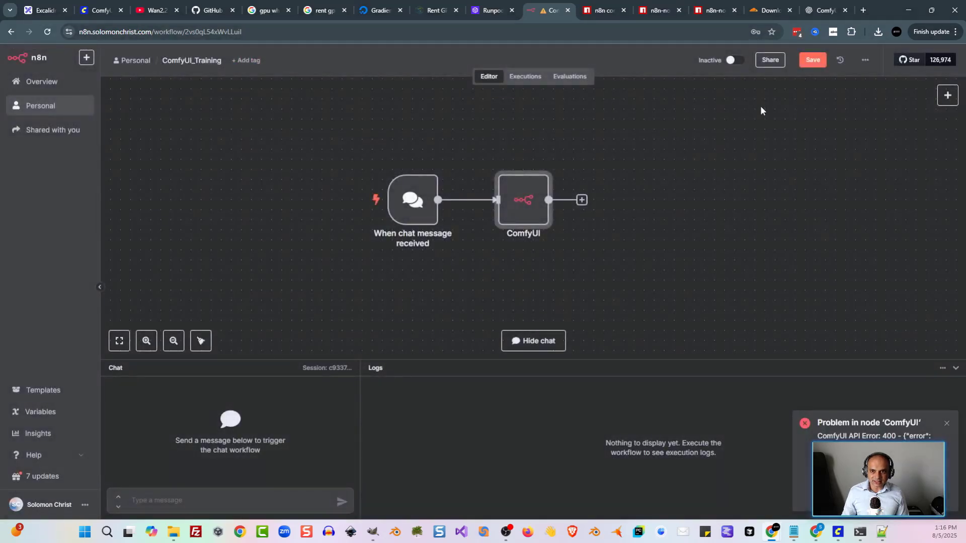
Save the workflow and send the chat message 'test' to run it
click(812, 61)
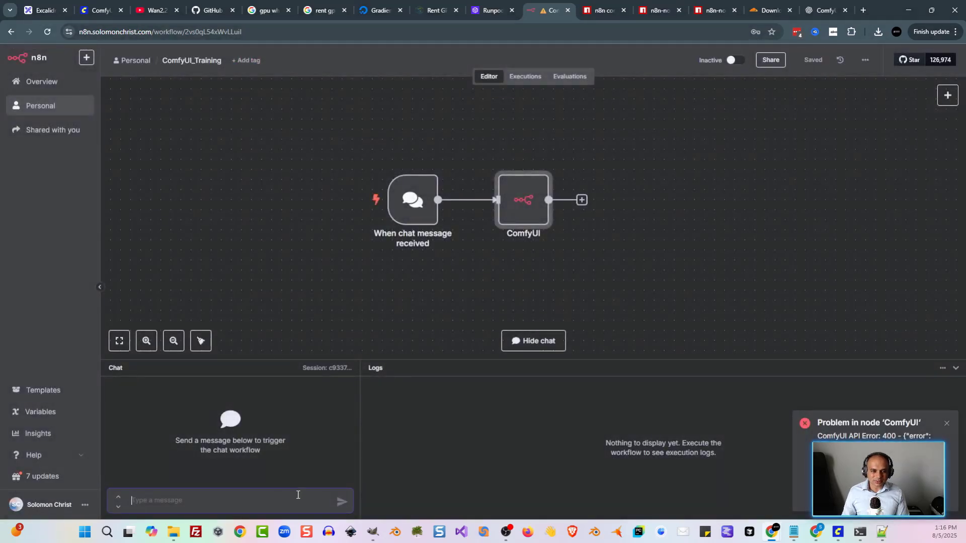
click(298, 495)
text(test)
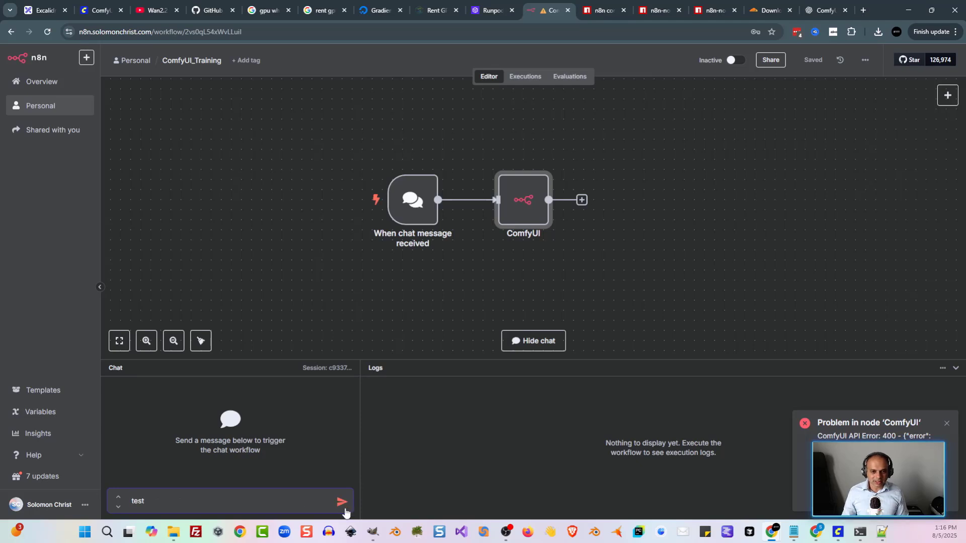
click(344, 507)
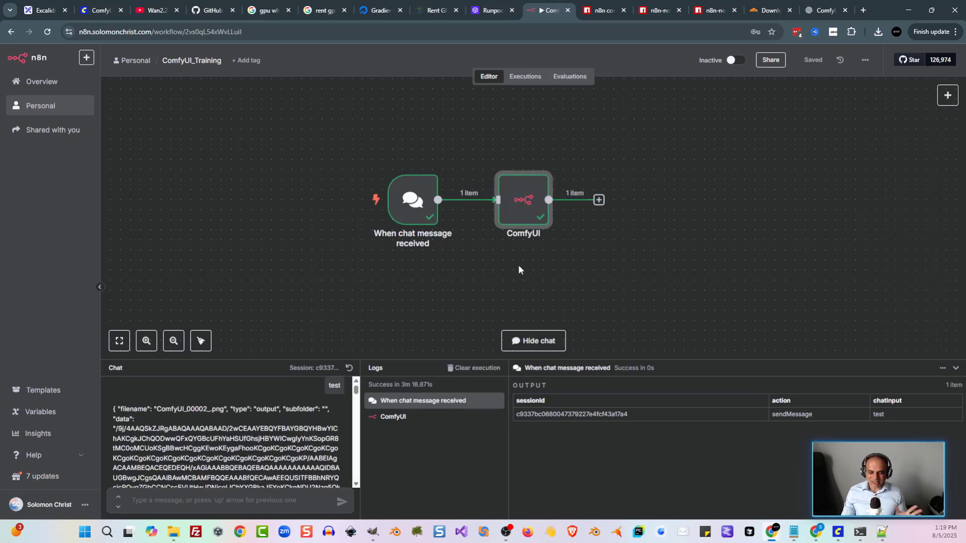
In the ComfyUI node, view the generated jar image and expand Workflow JSON in the full editor
double_click(529, 213)
click(646, 235)
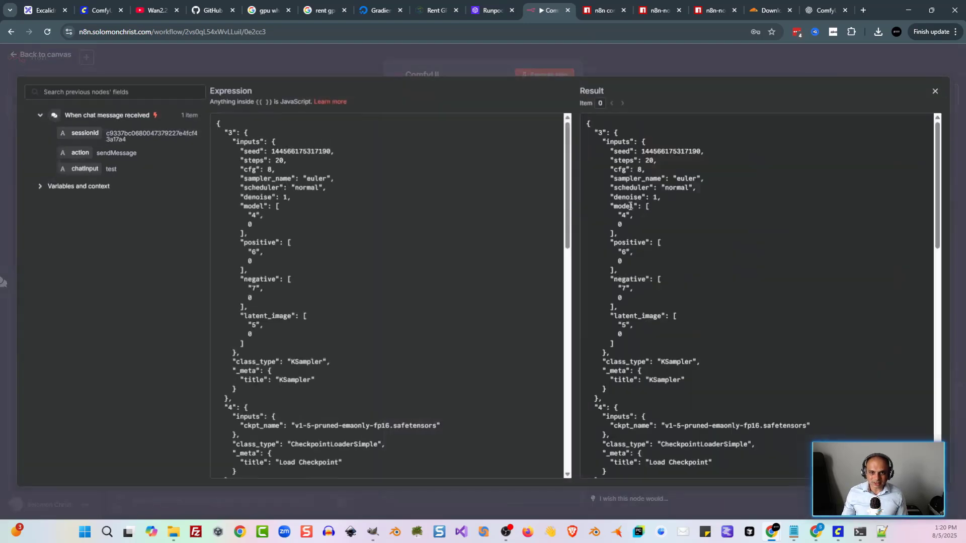
click(568, 205)
click(389, 248)
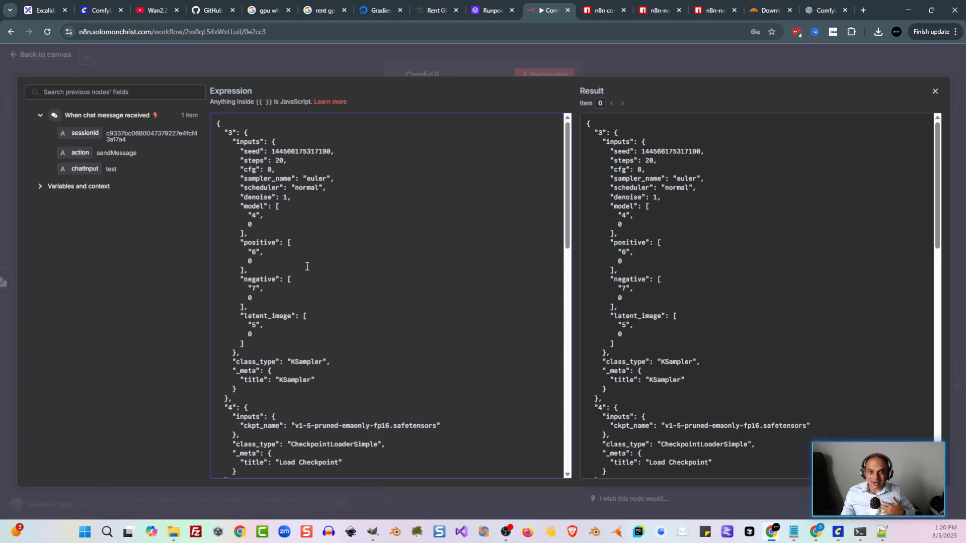
Replace node 6's fixed prompt text with {{ $json.chatInput }} by dragging in chatInput
scroll(307, 266, down, 7)
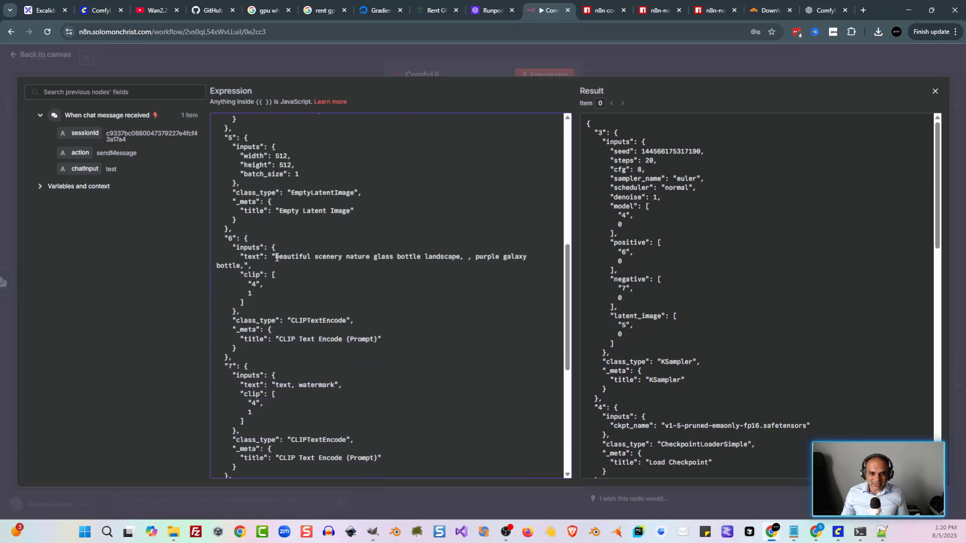
click(276, 258)
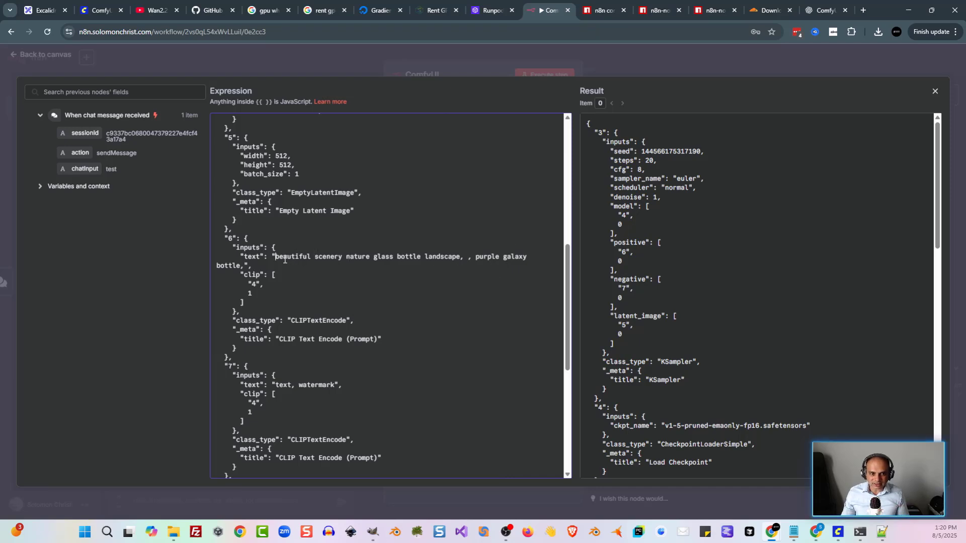
drag(275, 257, 245, 266)
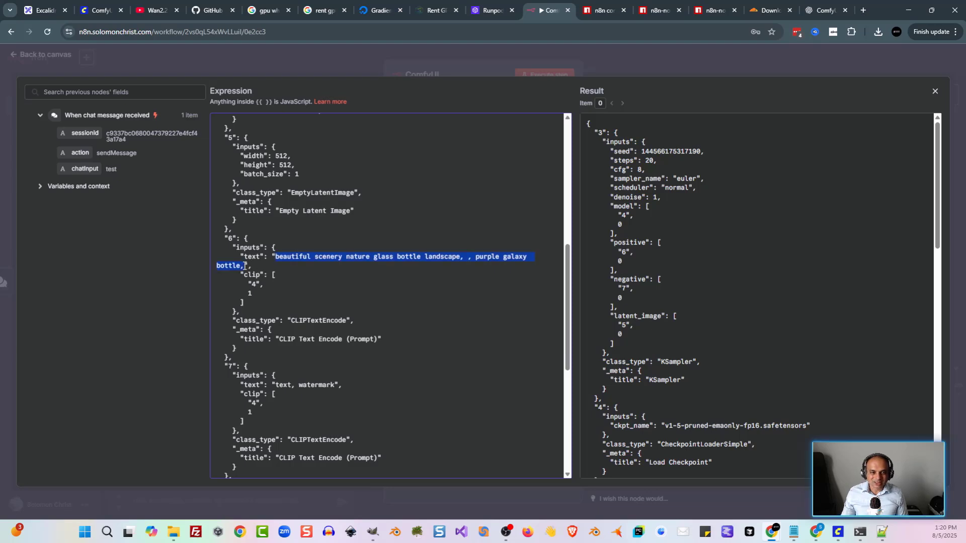
key(BackSpace)
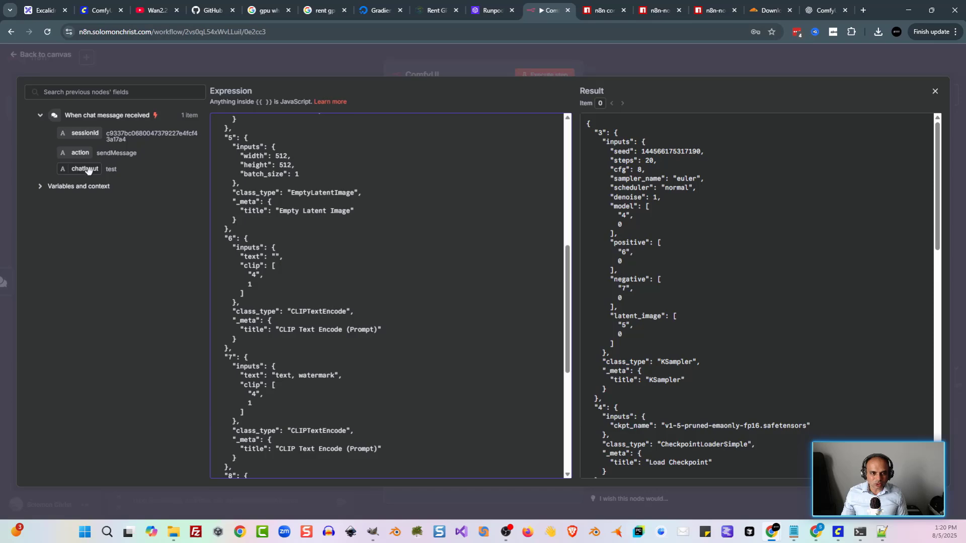
drag(87, 170, 276, 258)
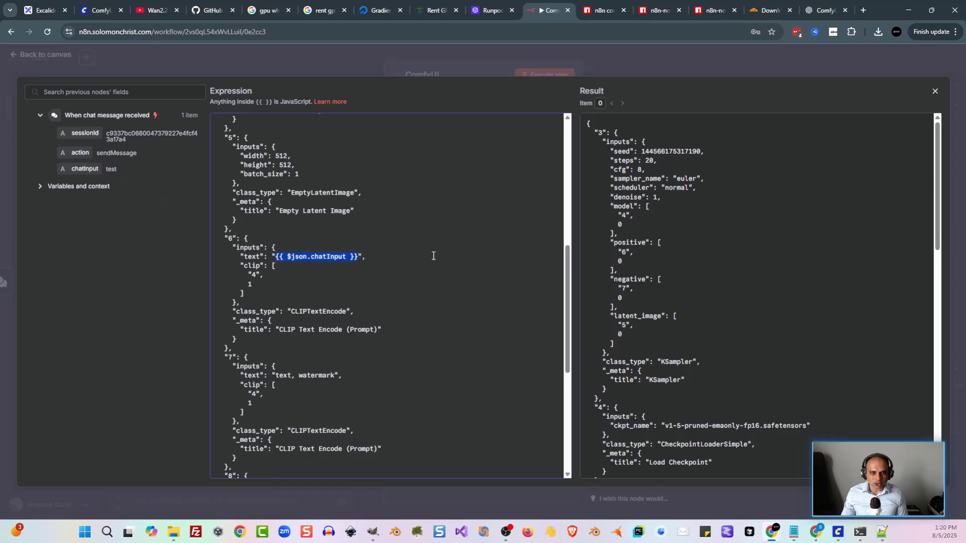
click(308, 60)
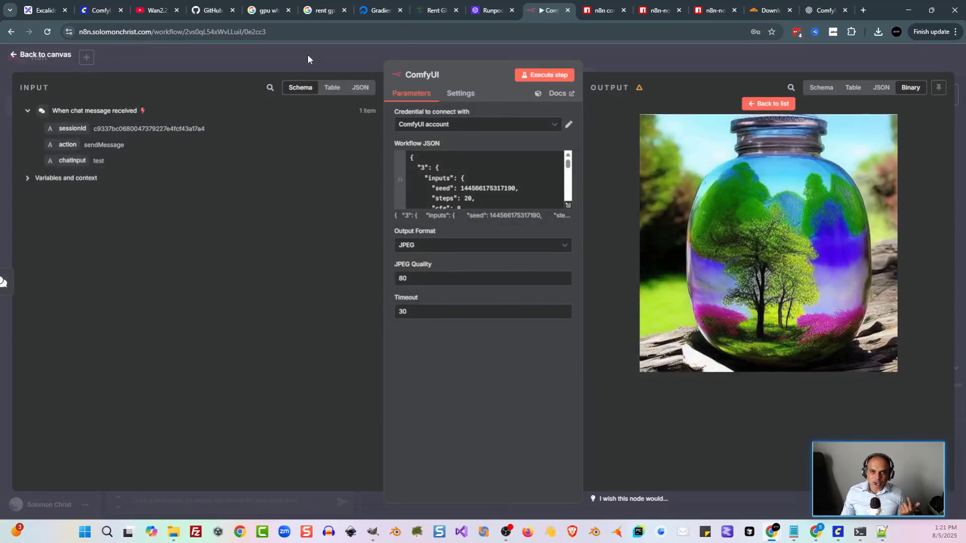
Reset the chat, send 'sports car', and view the generated image in the ComfyUI node
click(307, 59)
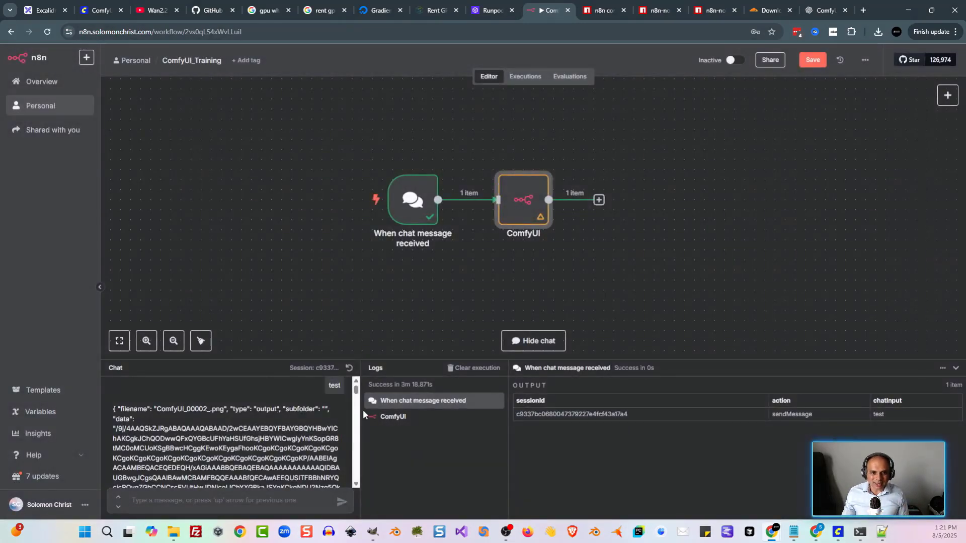
click(349, 368)
click(256, 499)
text(sports car)
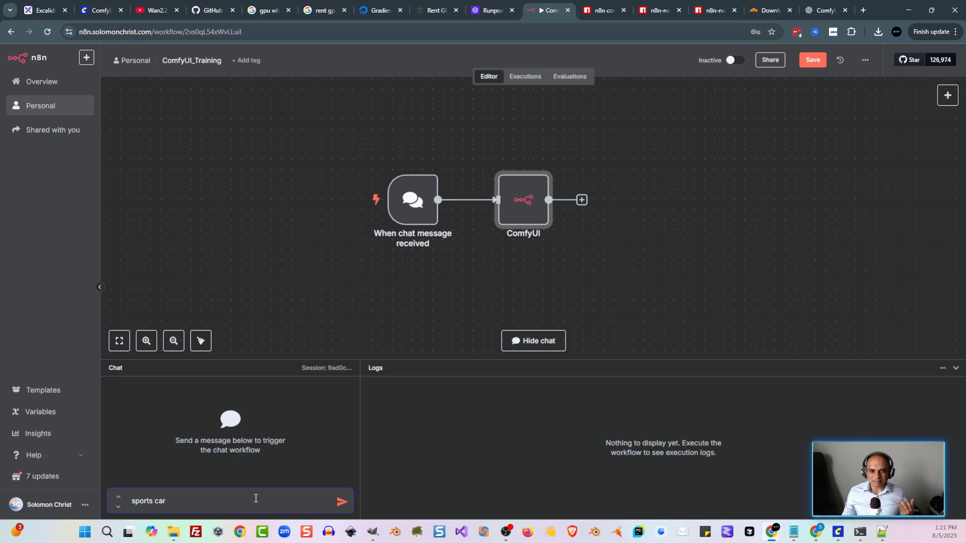
click(341, 501)
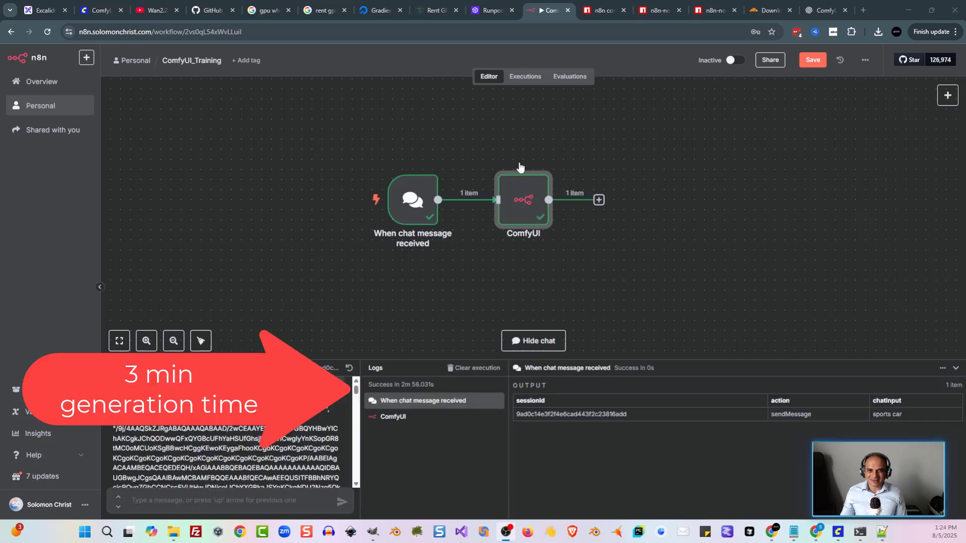
double_click(526, 208)
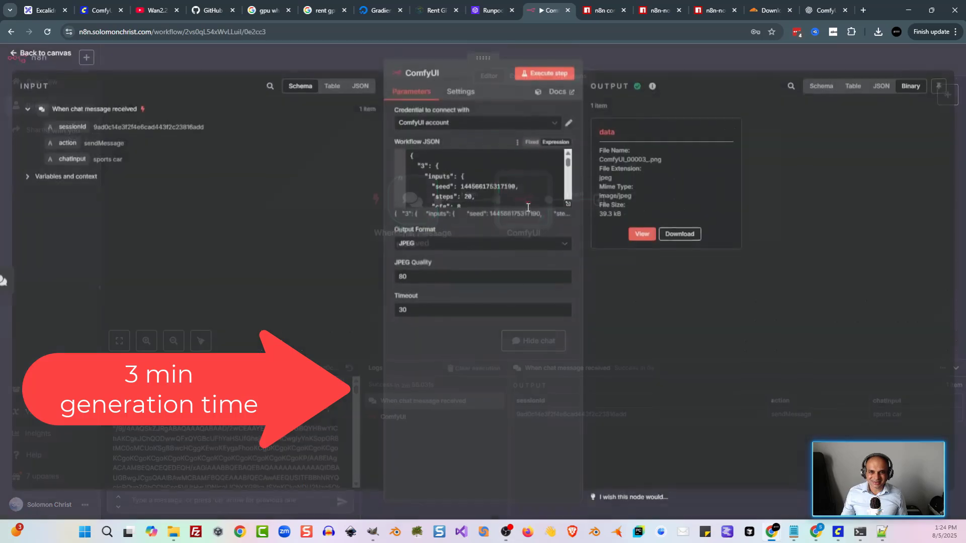
click(642, 234)
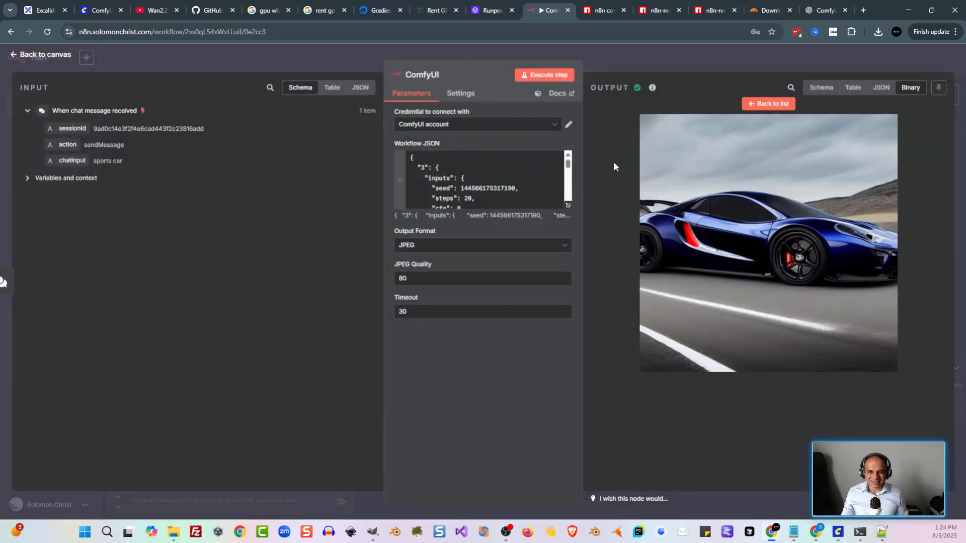
Return to the canvas and save the workflow
click(635, 61)
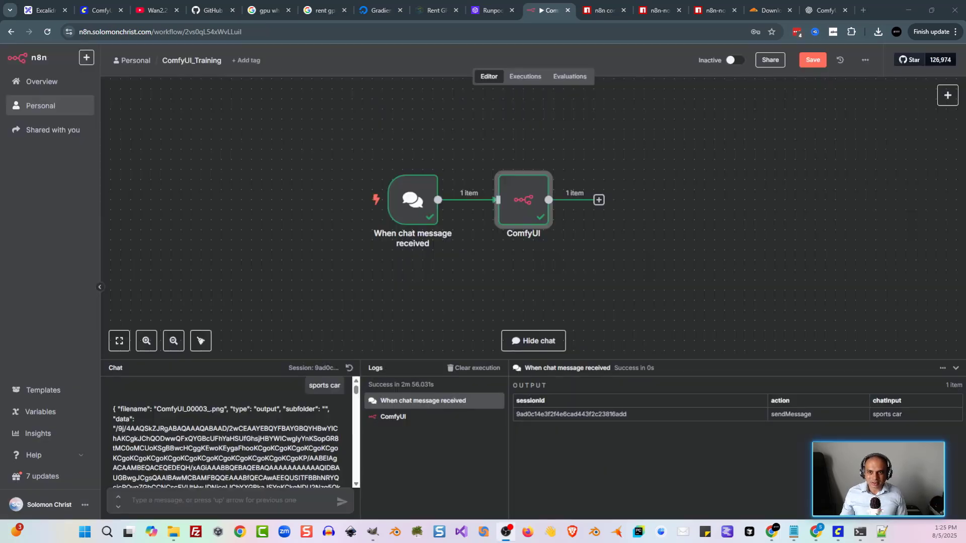
click(805, 59)
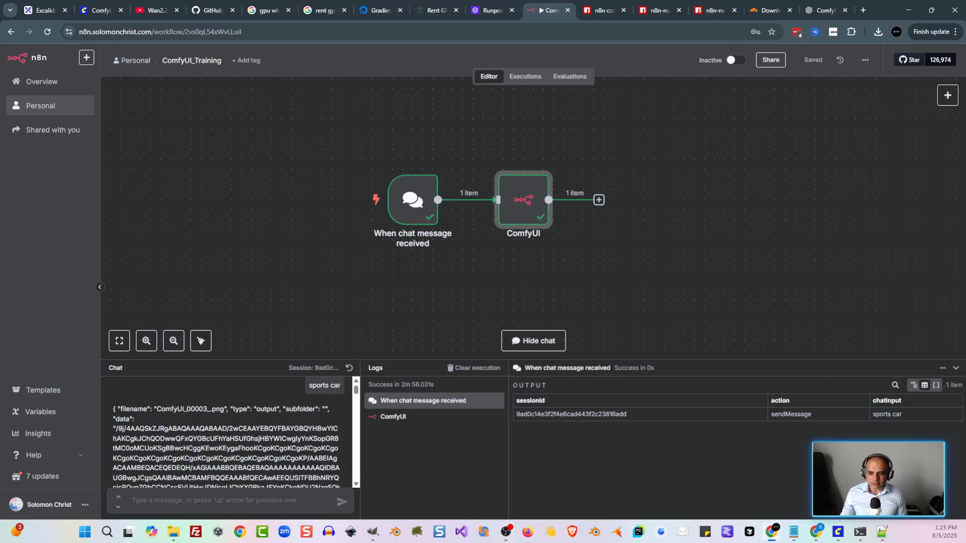
click(839, 533)
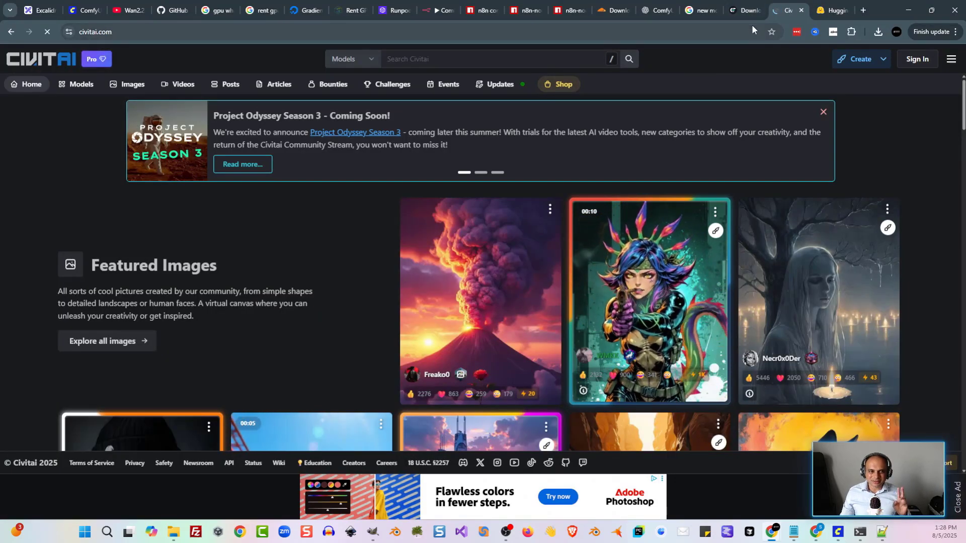
click(826, 11)
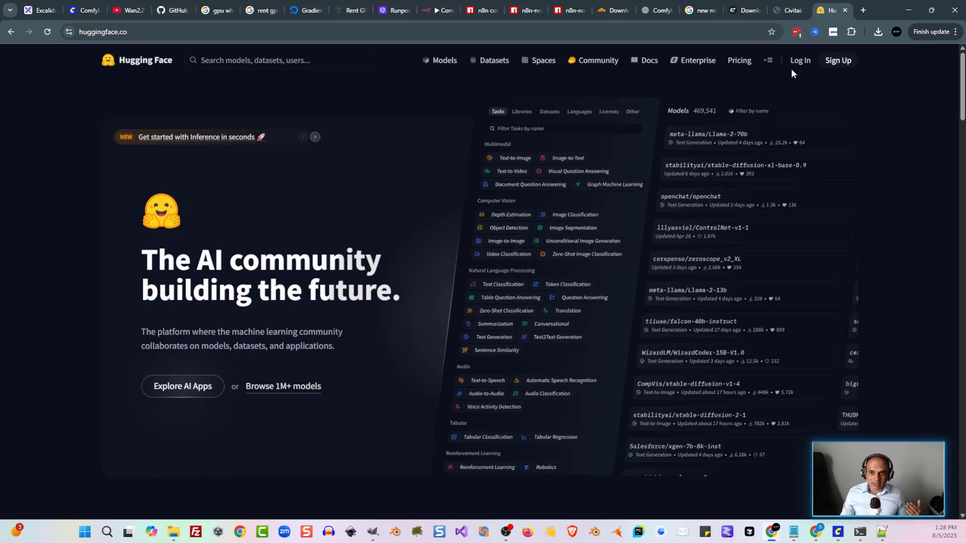
click(789, 12)
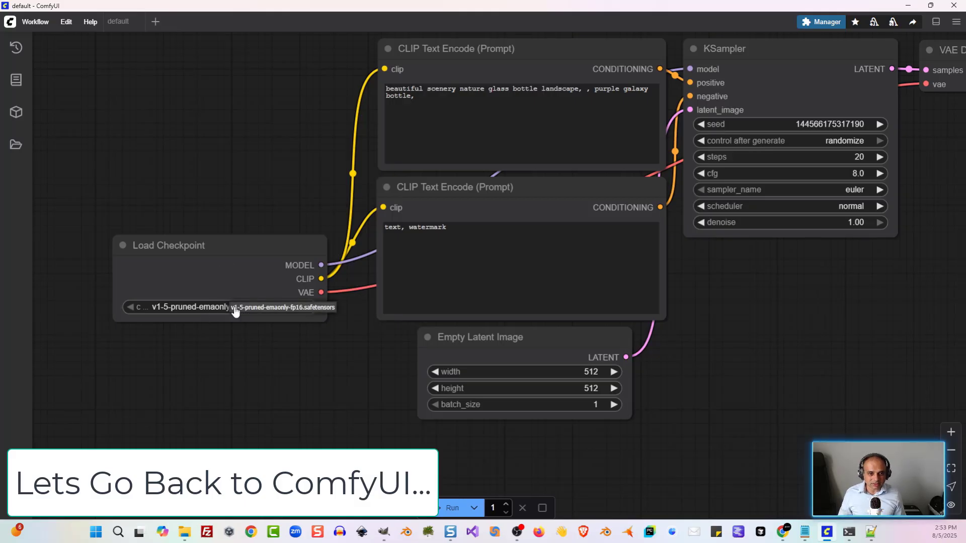
Browse the Model Manager's list of 481 downloadable models, then go back to the Manager menu
click(819, 23)
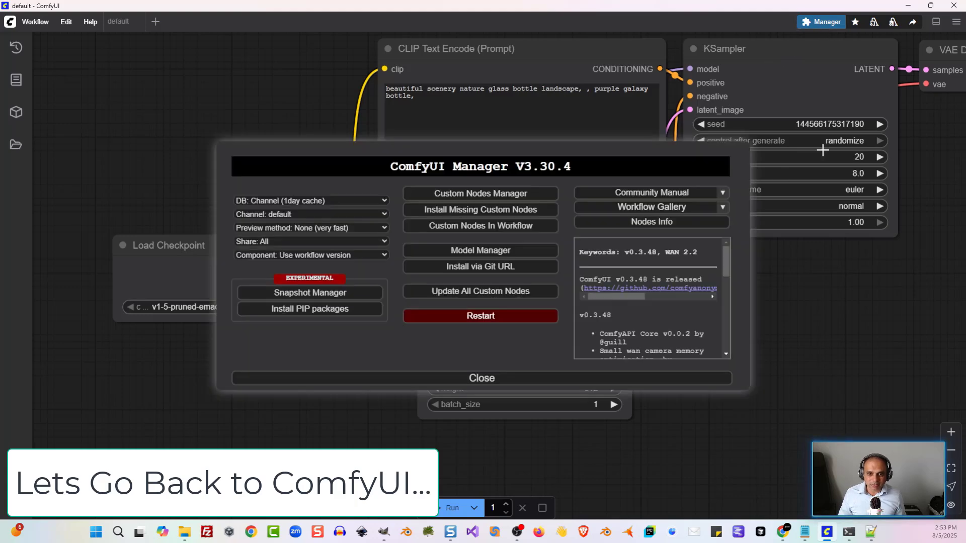
click(522, 257)
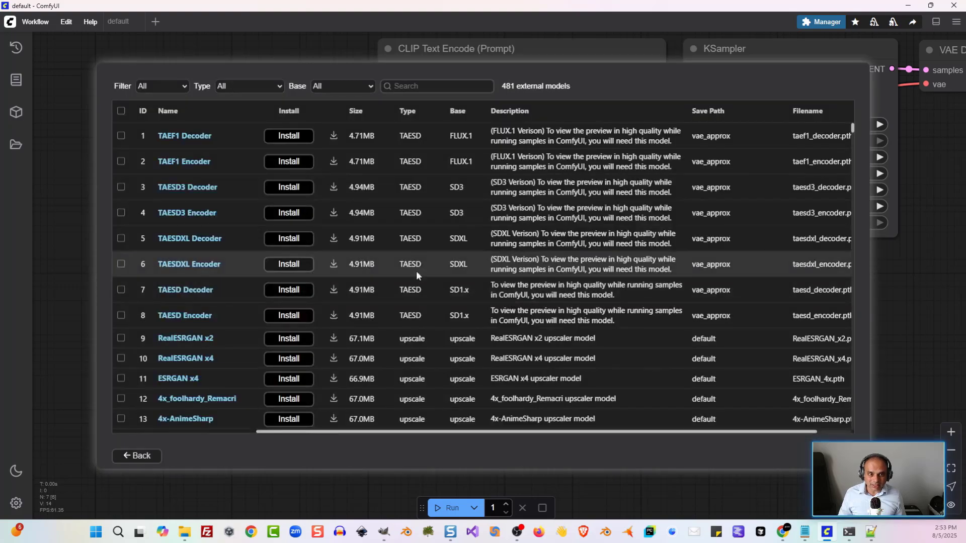
scroll(467, 282, down, 10)
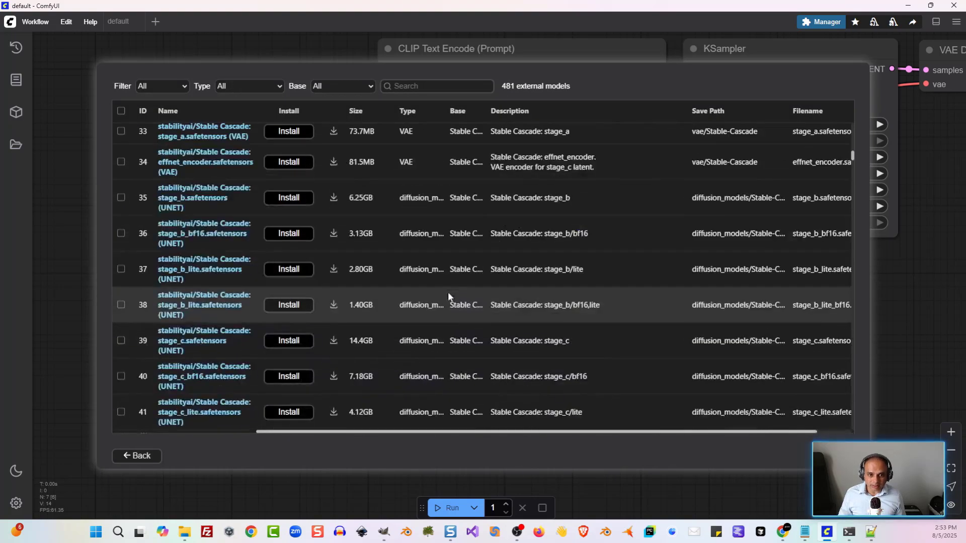
scroll(447, 291, up, 10)
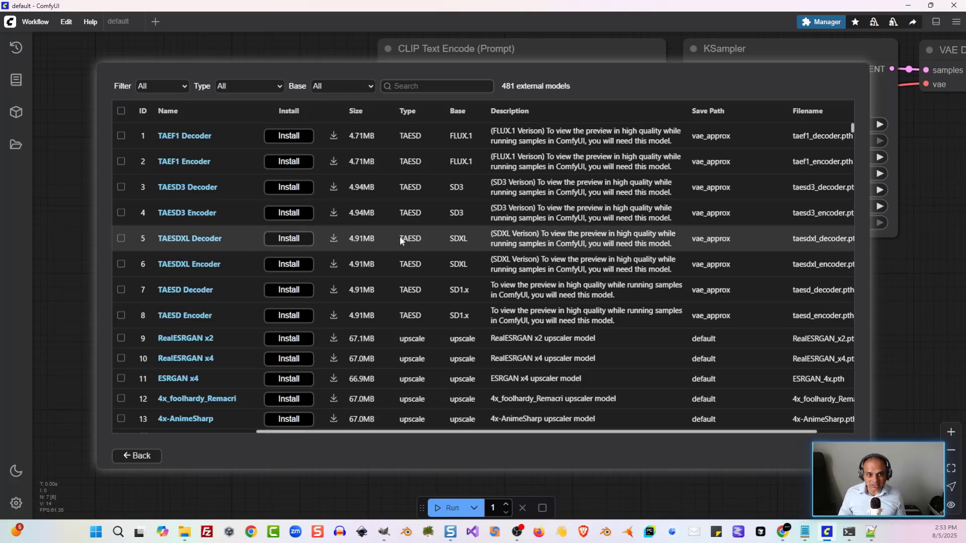
scroll(461, 213, down, 15)
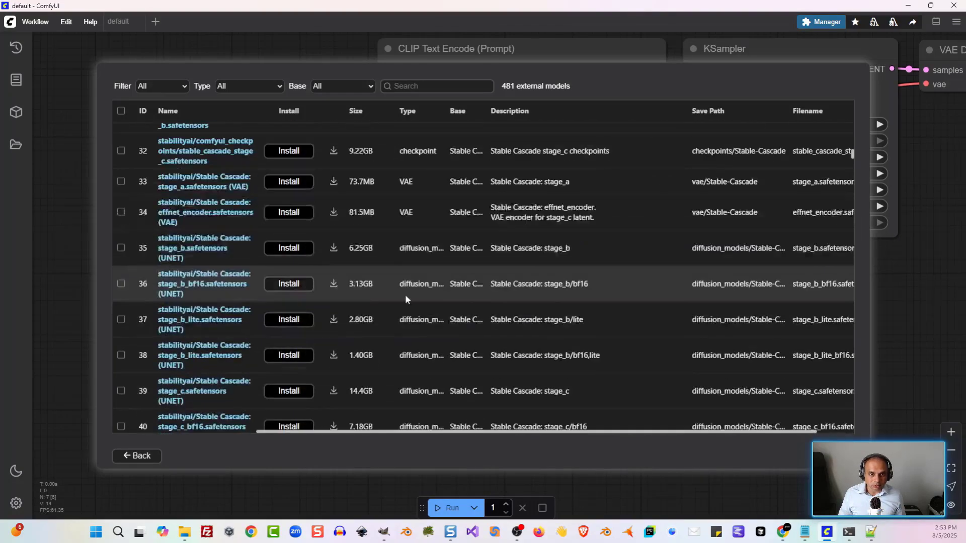
scroll(394, 297, down, 20)
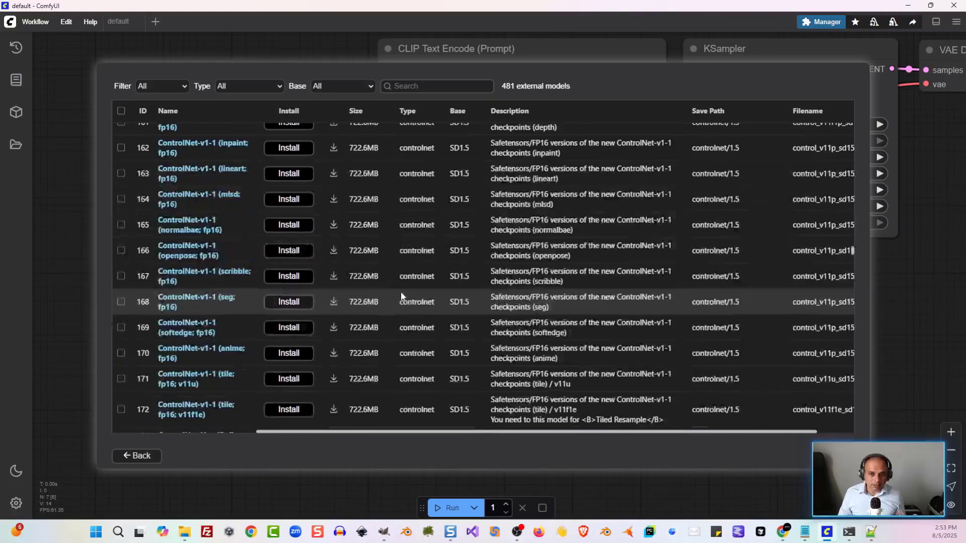
scroll(400, 292, down, 20)
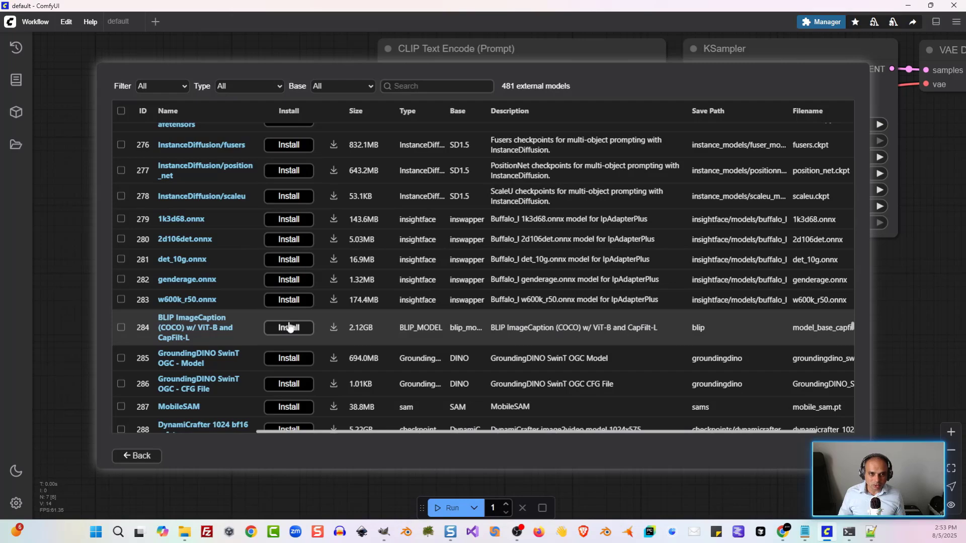
scroll(292, 322, up, 20)
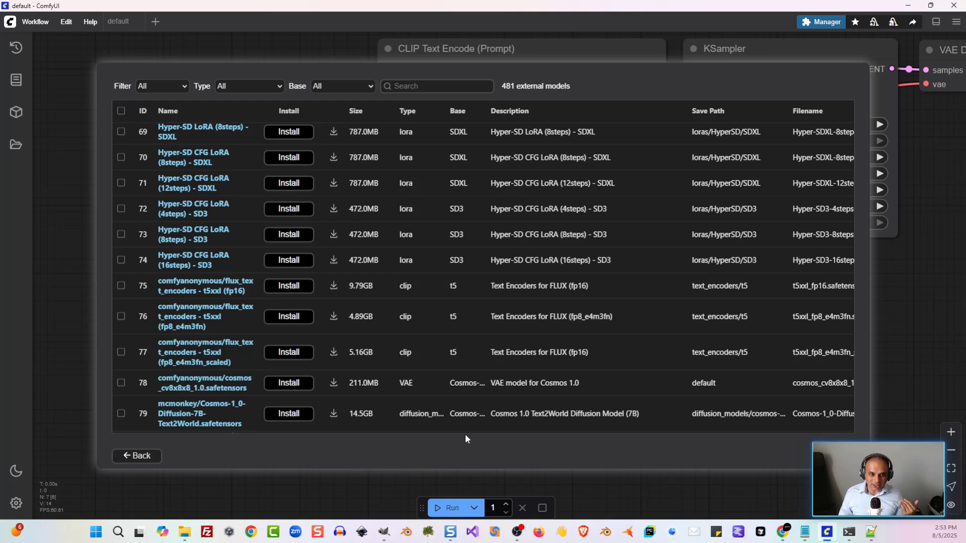
click(143, 455)
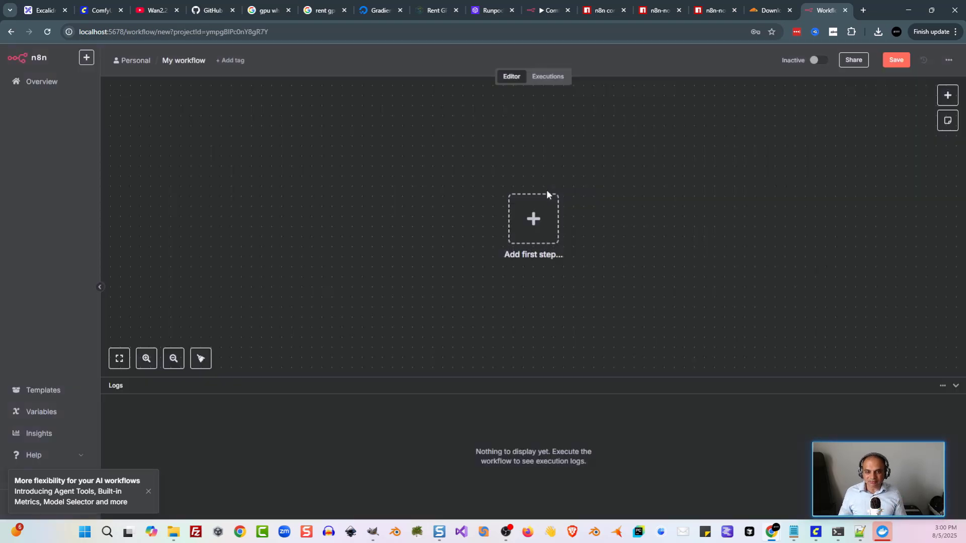
Add a 'When chat message received' trigger to the new workflow and save it
click(533, 217)
text(chat)
key(Return)
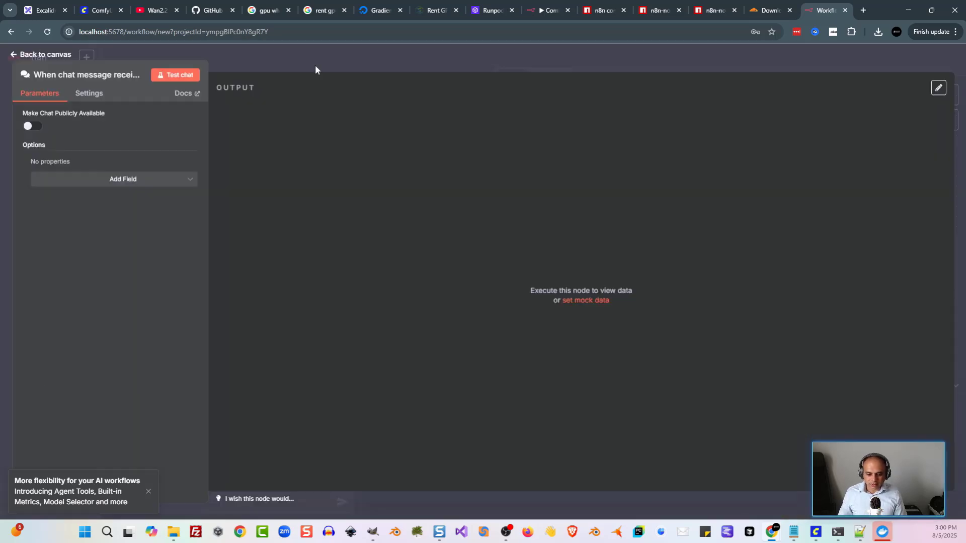
key(Escape)
key(ctrl+s)
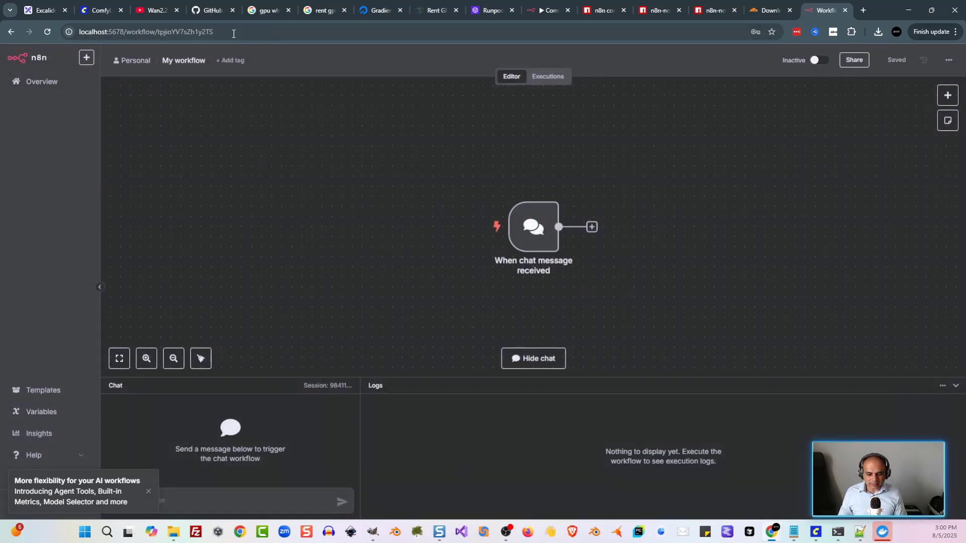
Rename the workflow to 'ComfyUI_Training' and dismiss the AI workflows announcement
click(181, 60)
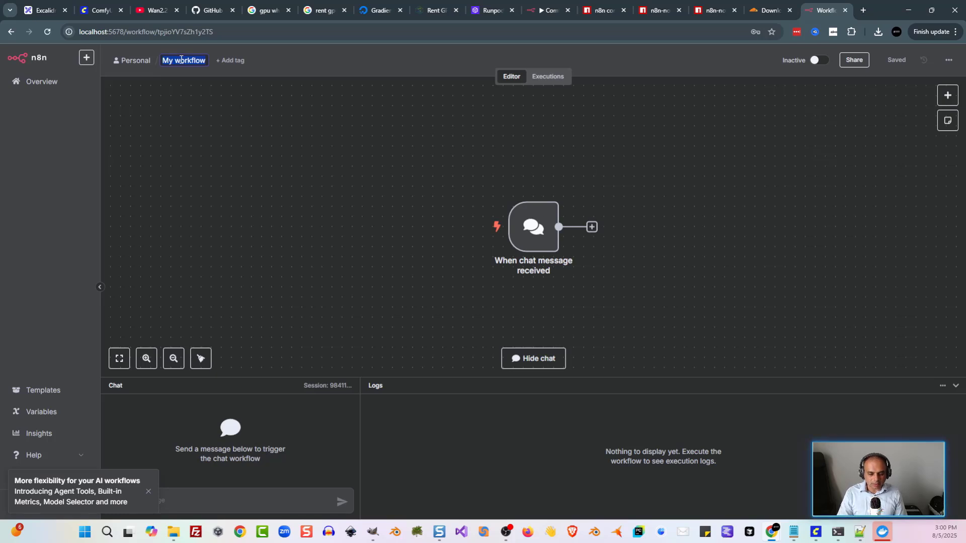
text(ComfyUI_Training)
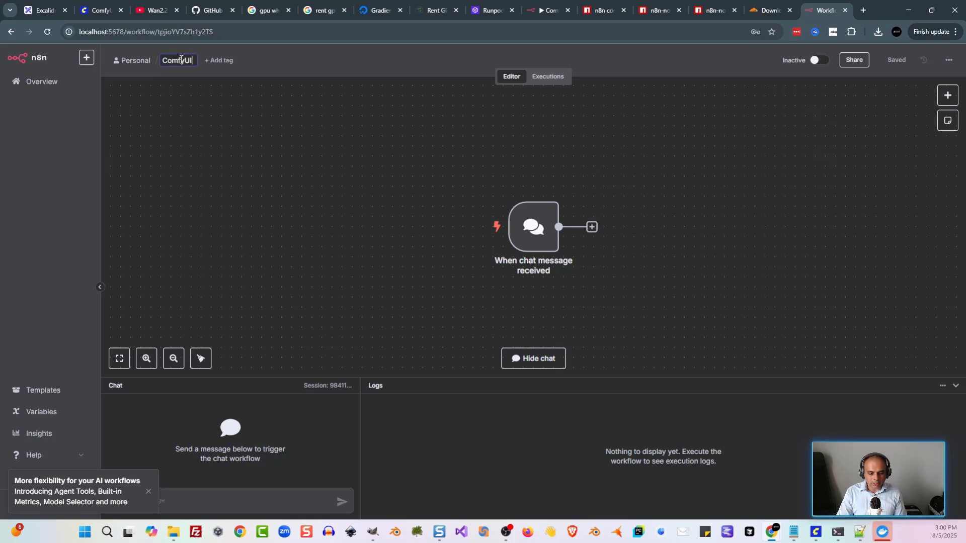
key(Return)
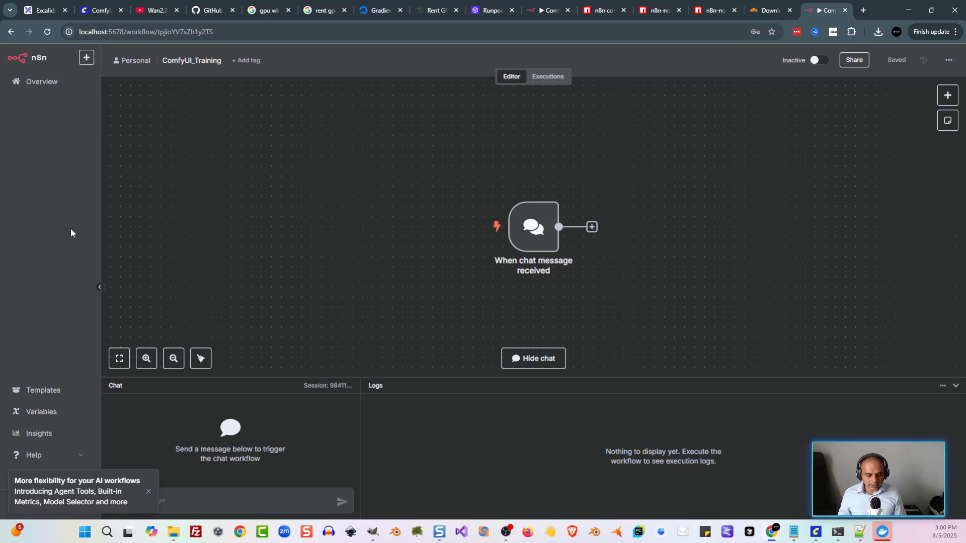
click(149, 492)
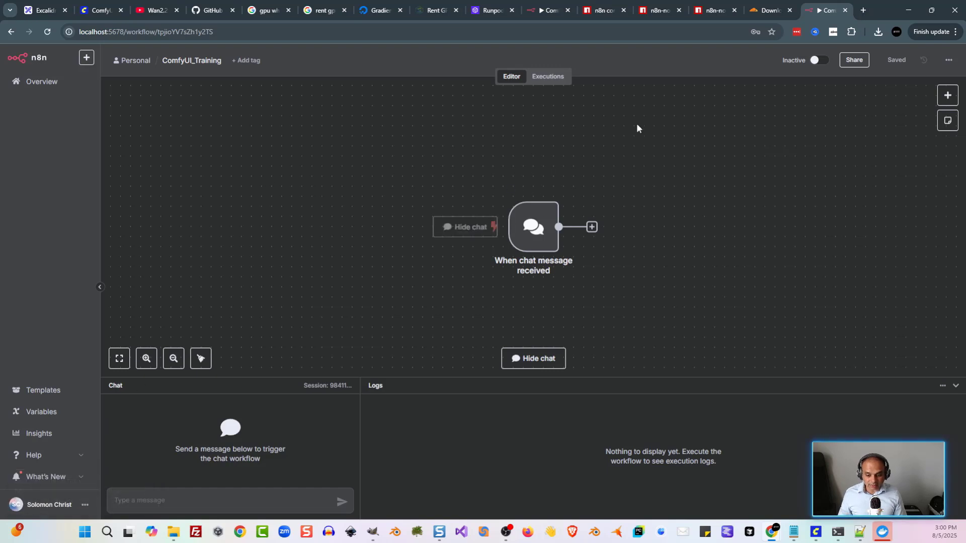
Copy the n8n-nodes-comfyui package name from the npm search results
click(601, 13)
drag(144, 161, 270, 170)
key(ctrl+c)
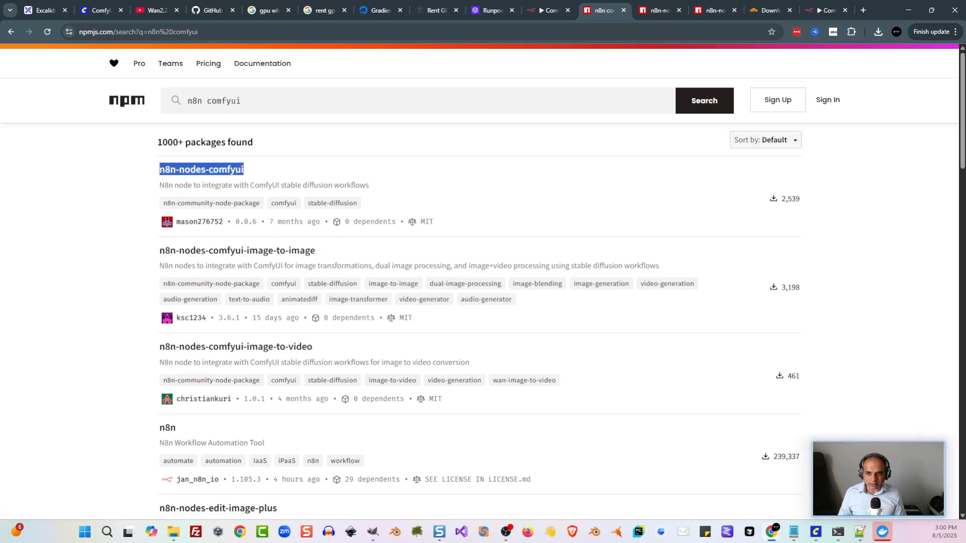
click(811, 15)
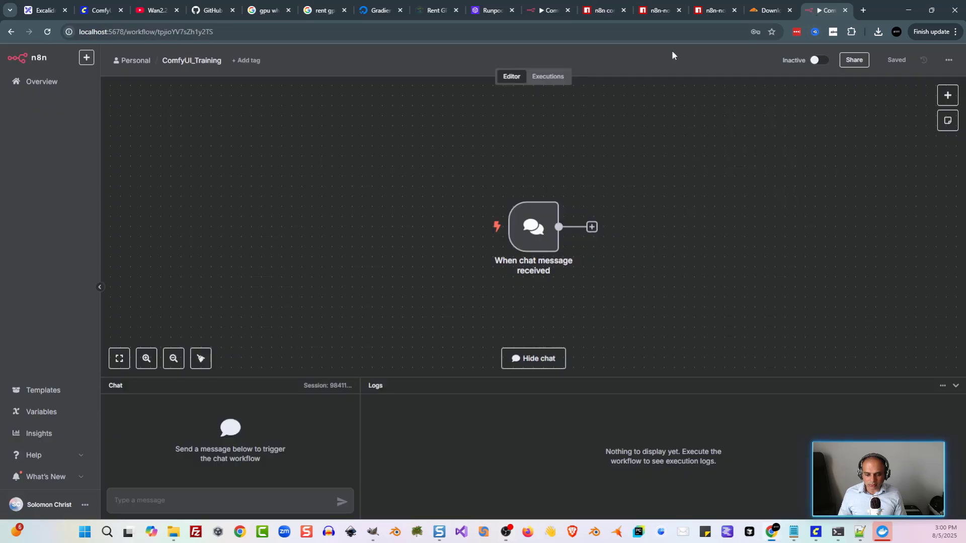
Install the n8n-nodes-comfyui community package from Settings > Community nodes, accepting the risk notice
click(85, 505)
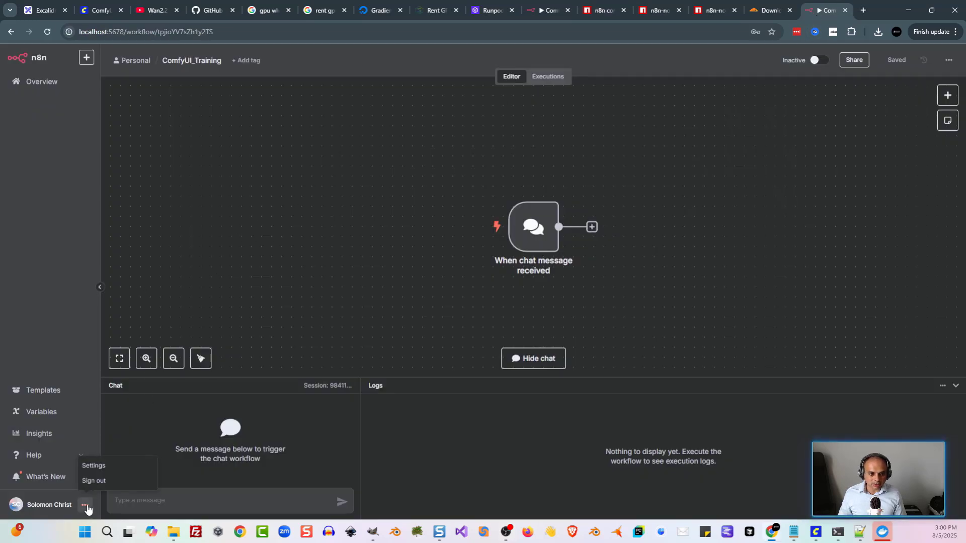
click(95, 466)
click(82, 280)
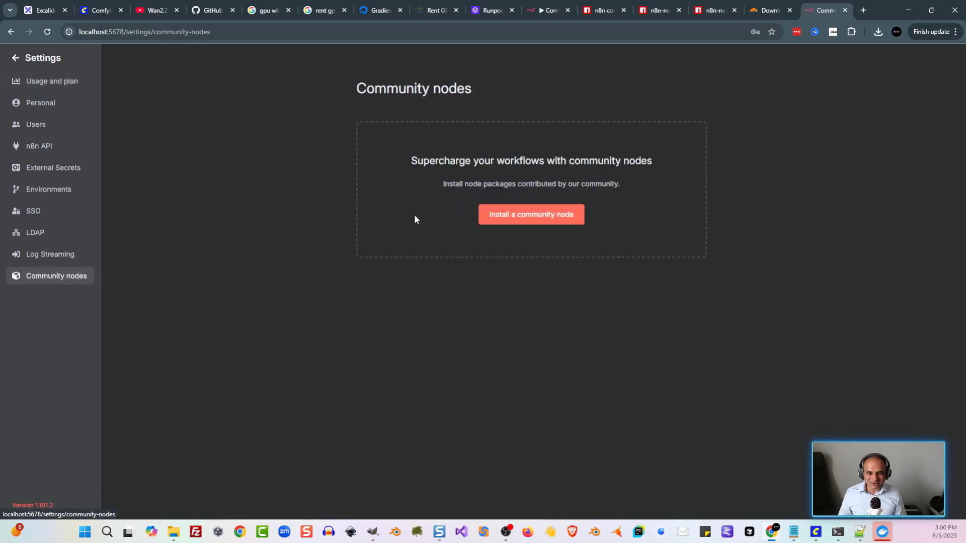
click(522, 220)
key(ctrl+v)
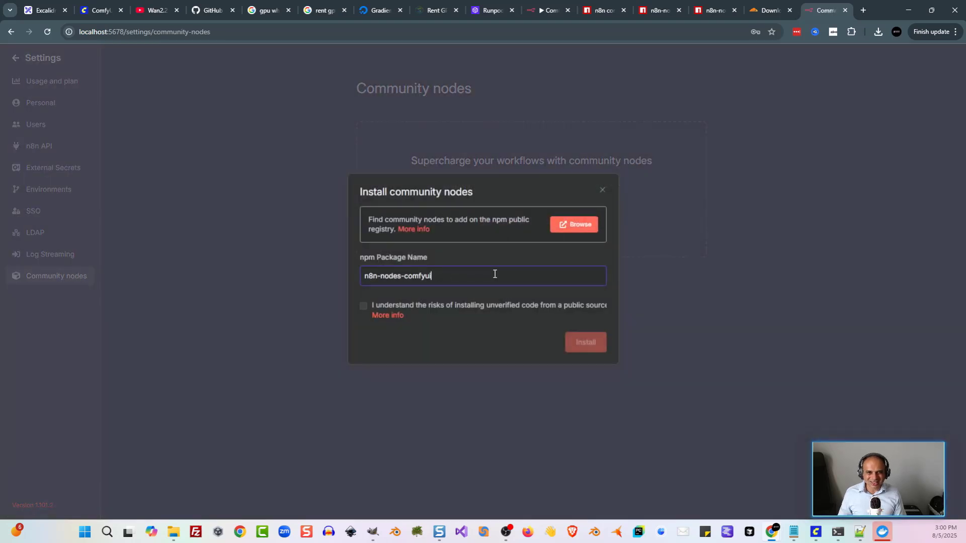
click(363, 306)
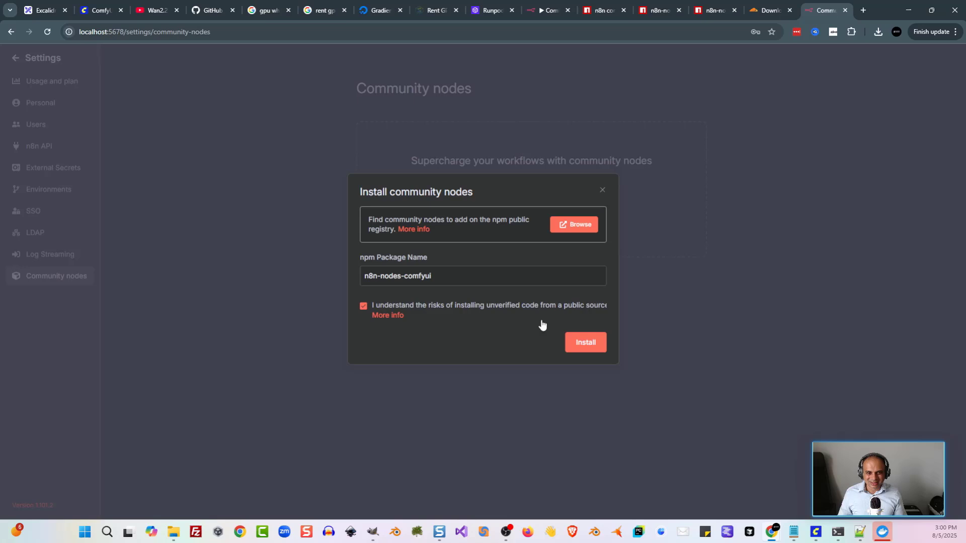
click(582, 348)
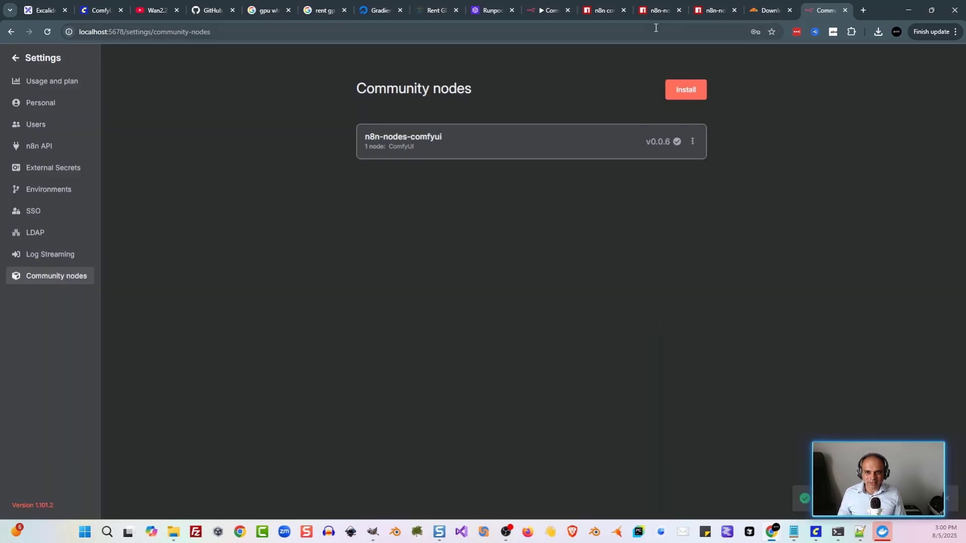
Install the n8n-nodes-comfyui-image-to-image package likewise, then return to the workflow
click(605, 11)
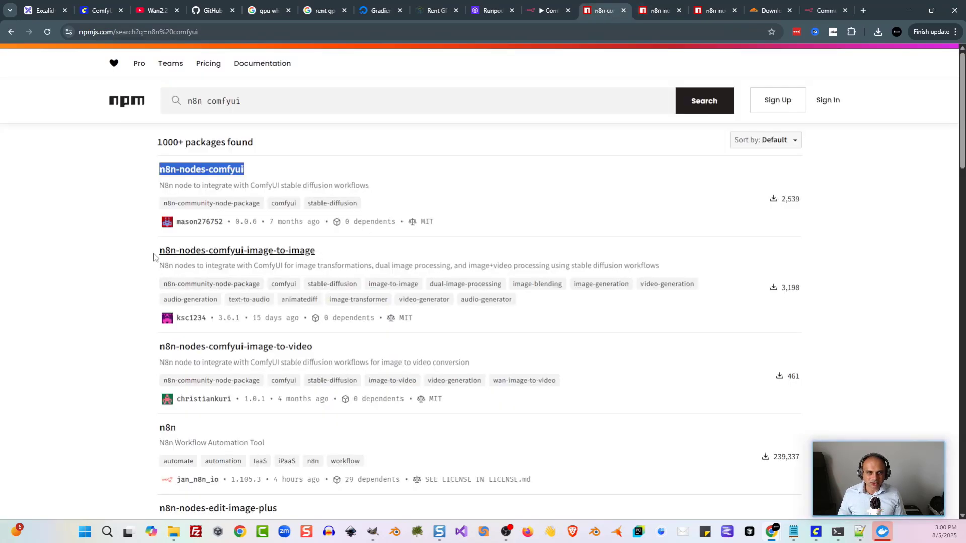
drag(154, 255, 364, 253)
key(ctrl+c)
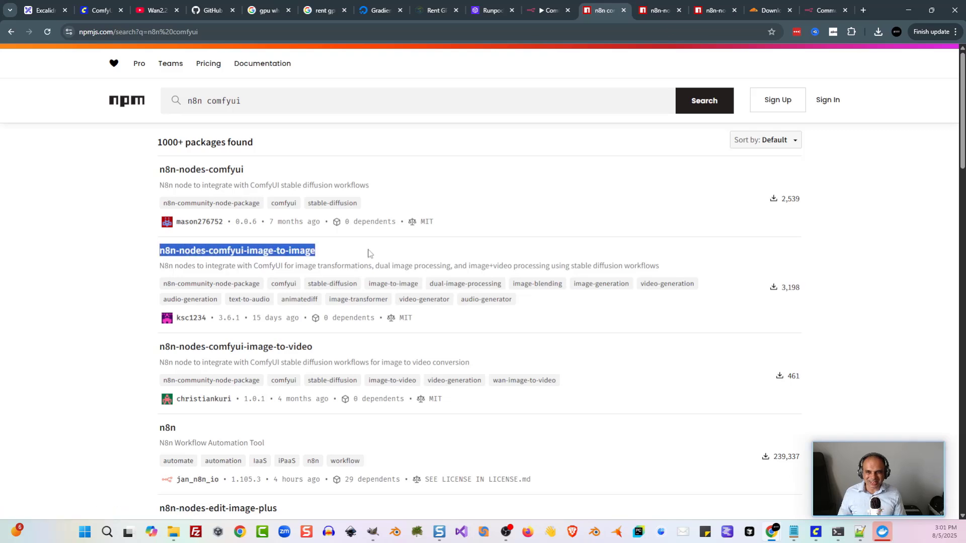
click(825, 10)
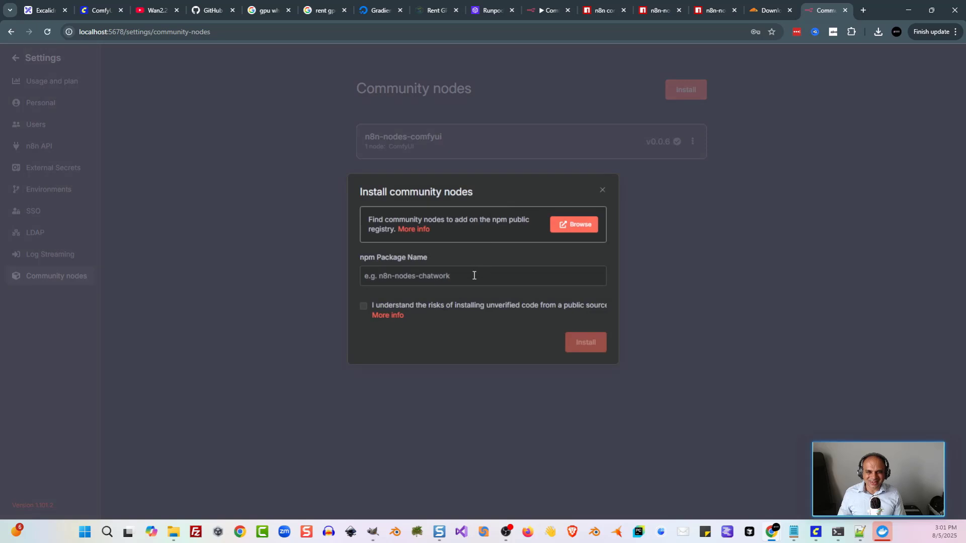
click(474, 275)
key(ctrl+v)
click(363, 306)
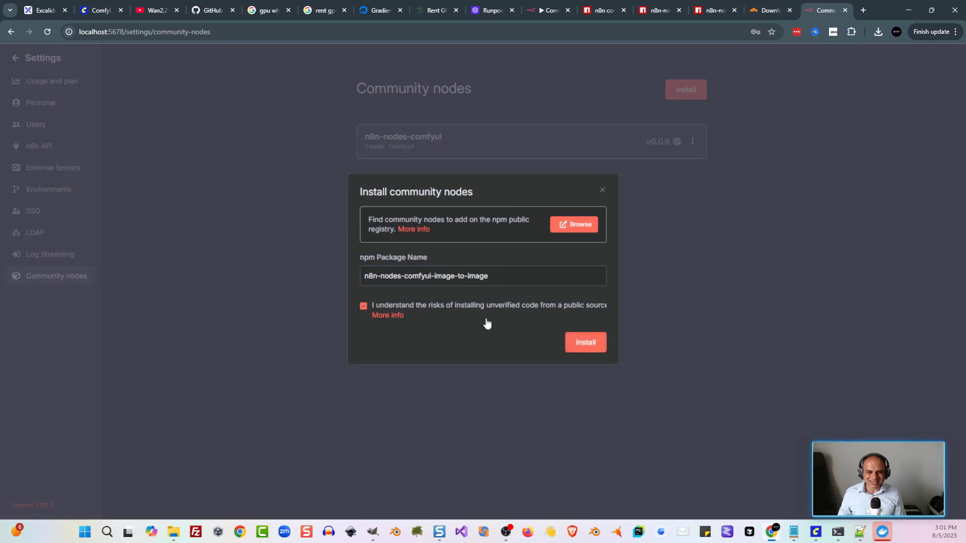
click(579, 344)
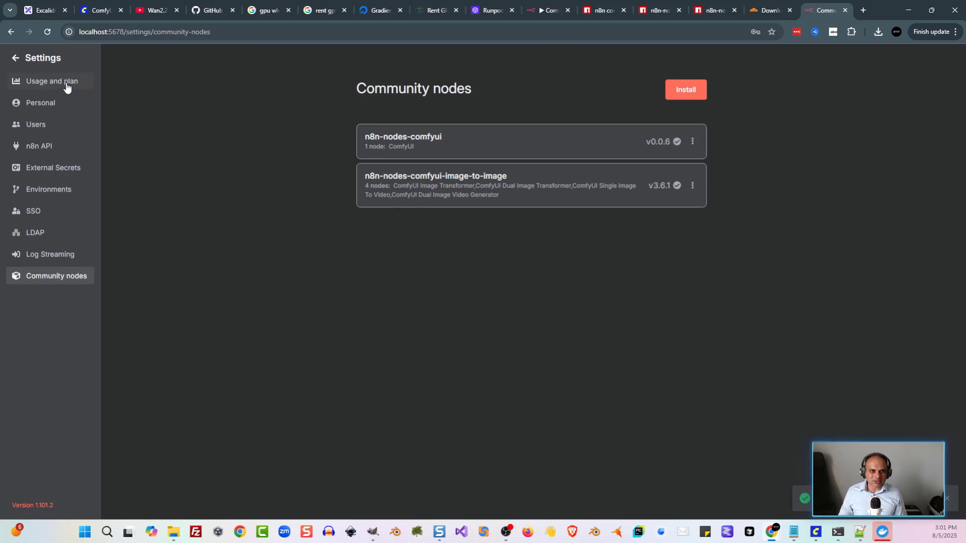
click(13, 62)
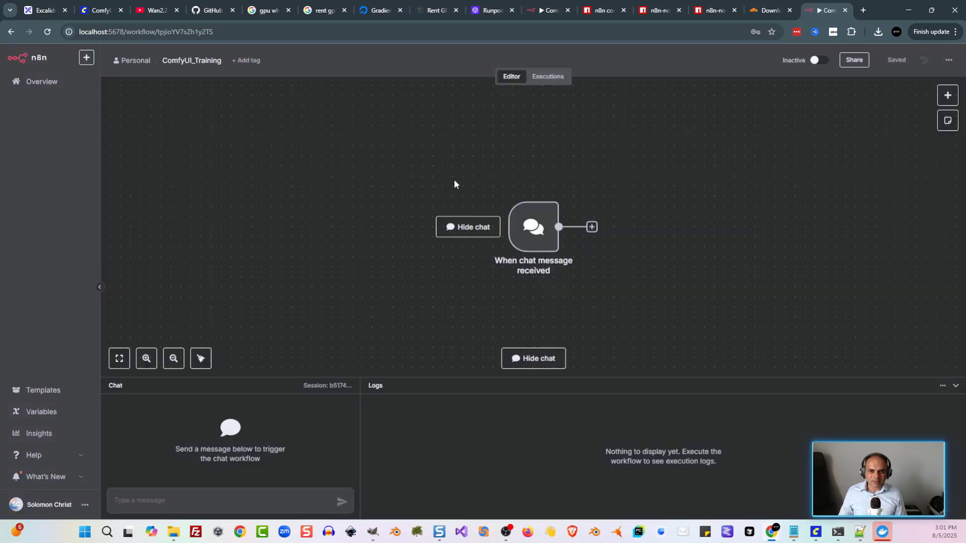
Add a ComfyUI node after the chat trigger by searching 'comf', then open its parameters
key(Tab)
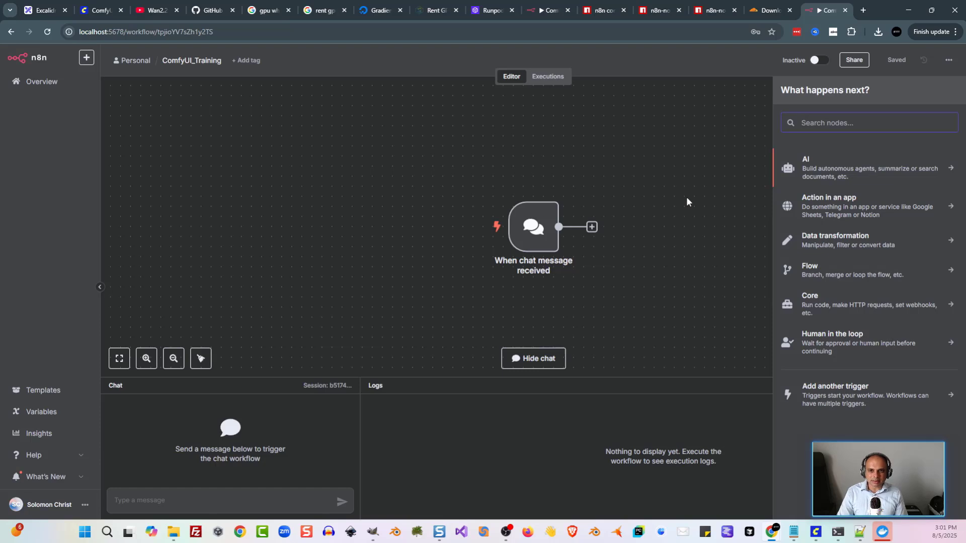
text(comf)
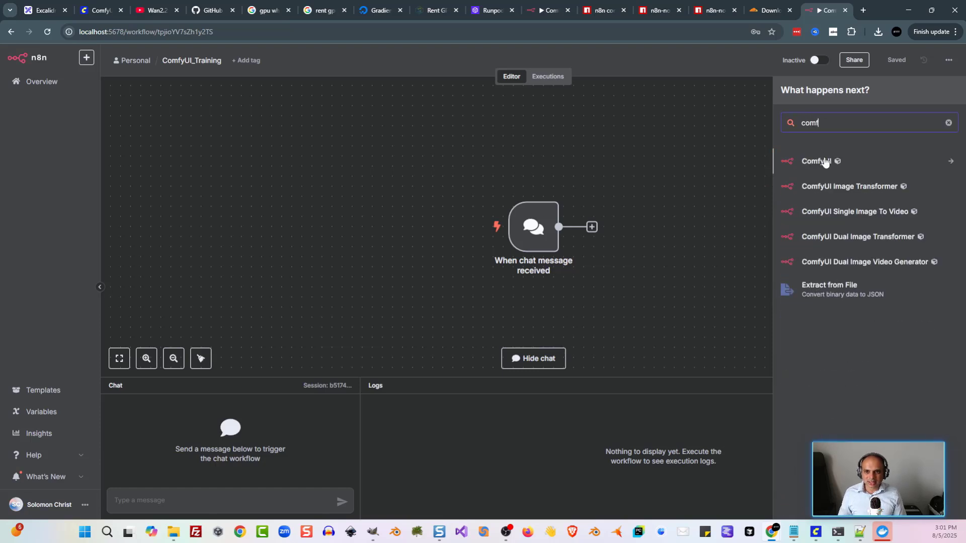
click(821, 161)
click(818, 219)
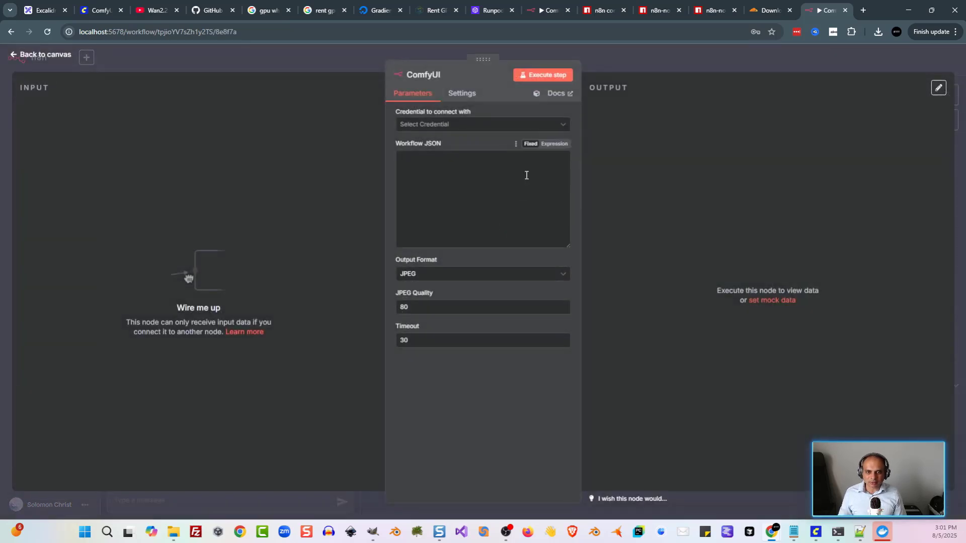
click(344, 70)
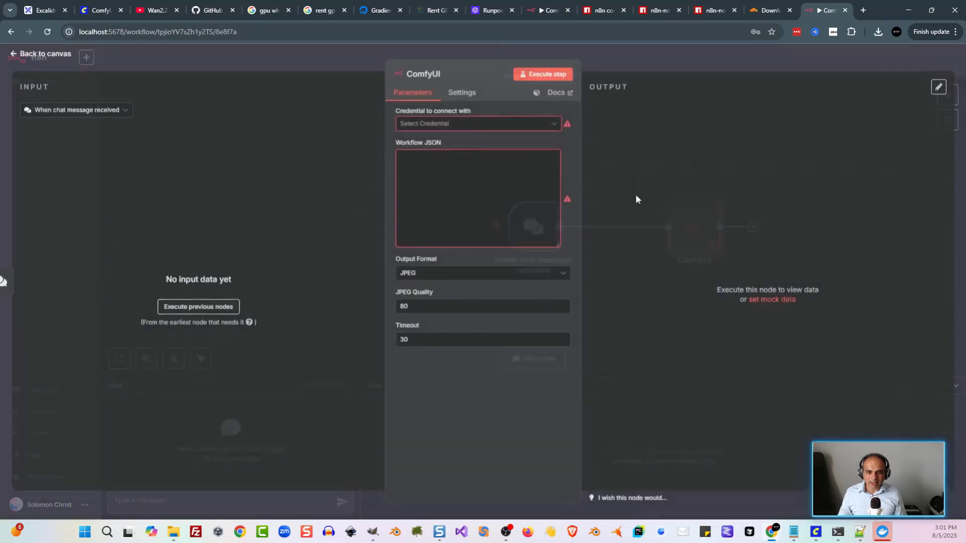
double_click(694, 231)
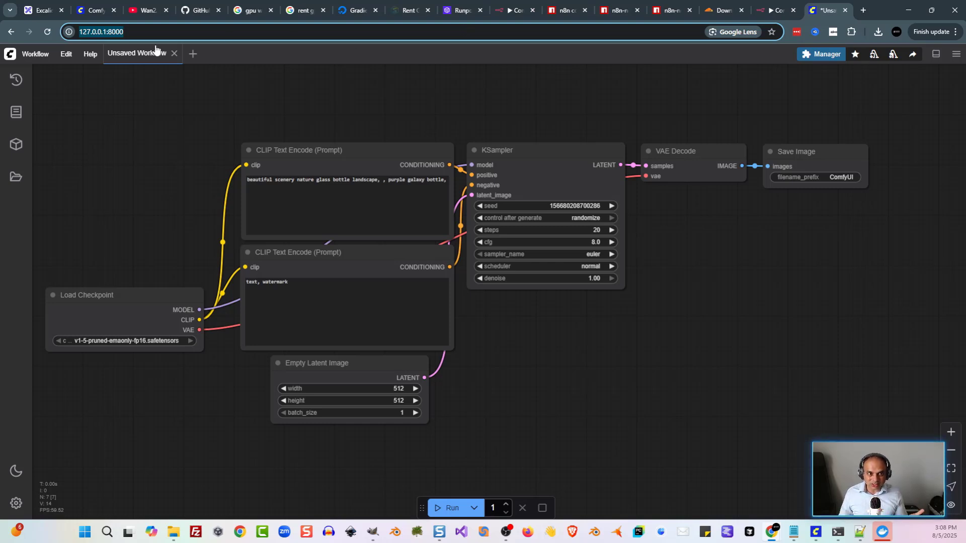
Read the ComfyUI server address 127.0.0.1:8000, then return to n8n's ComfyUI account credential
click(139, 32)
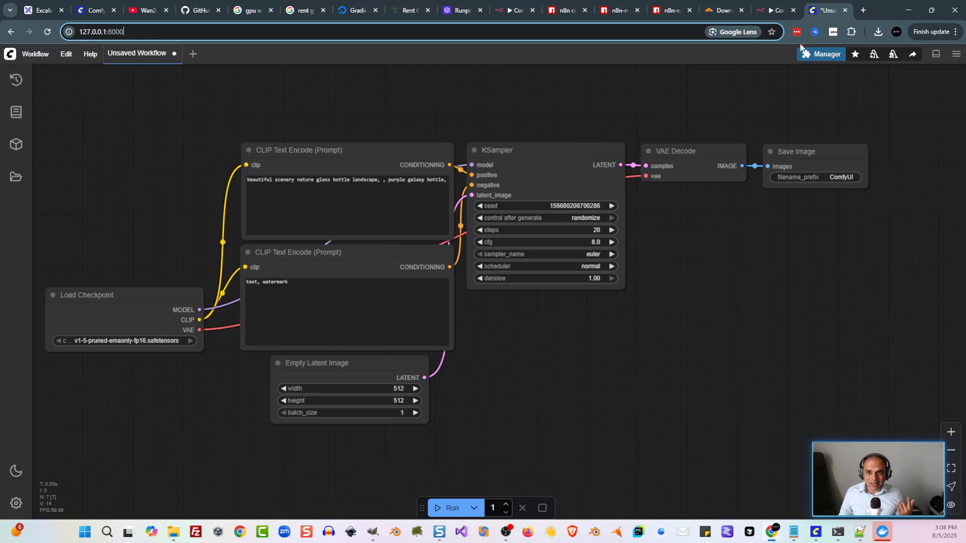
click(776, 15)
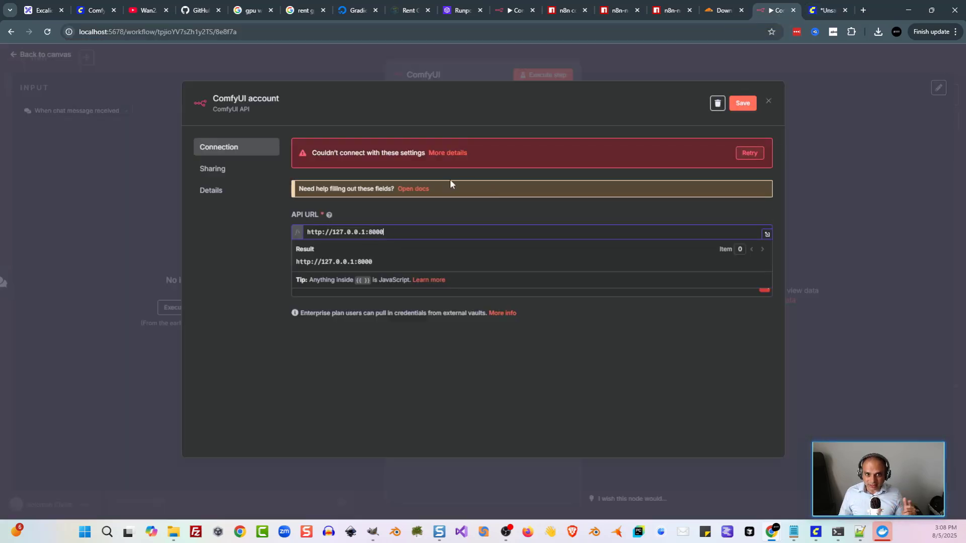
click(749, 153)
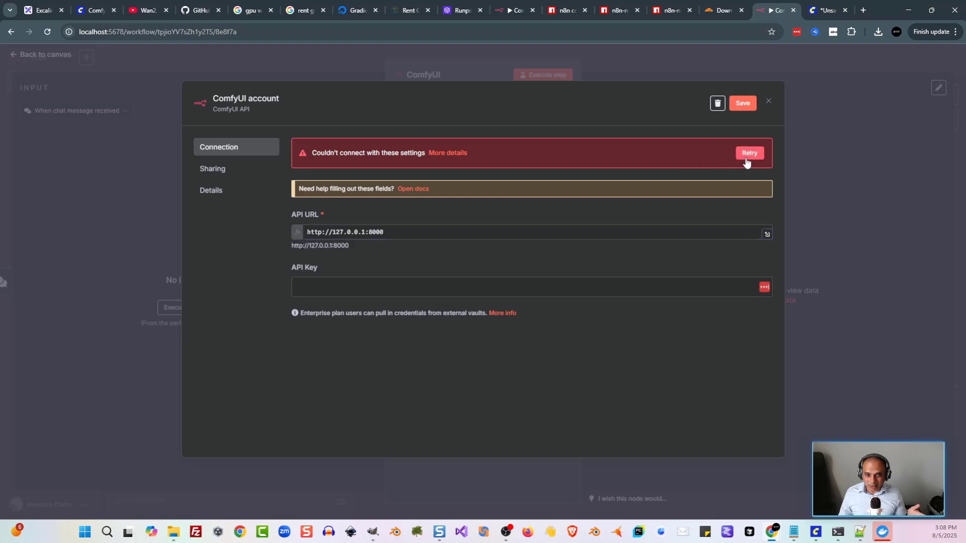
click(381, 232)
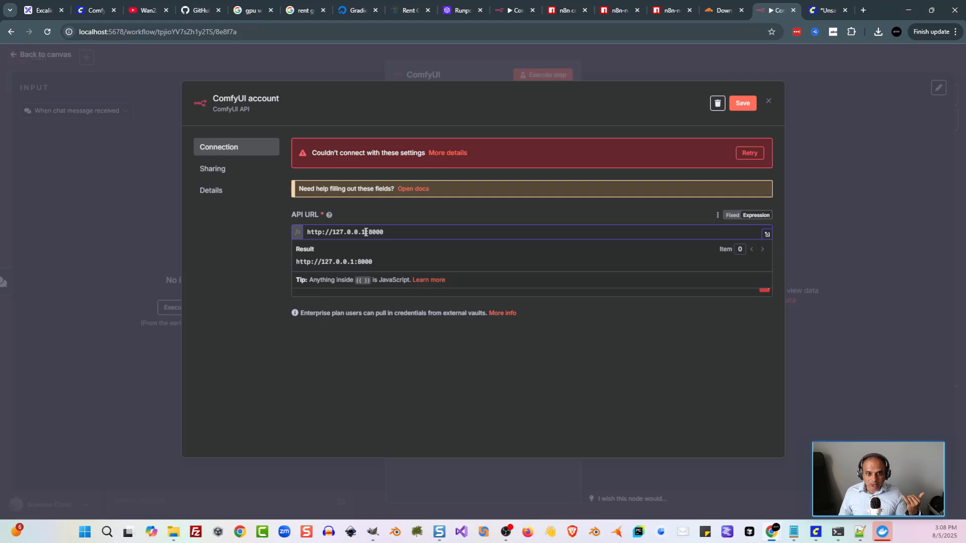
drag(366, 232, 305, 232)
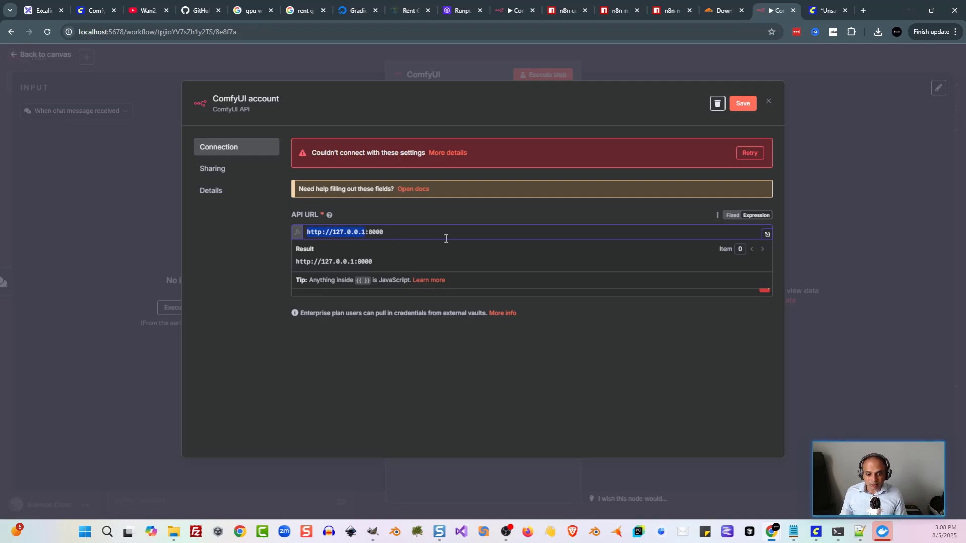
text(http://host.docker.internal)
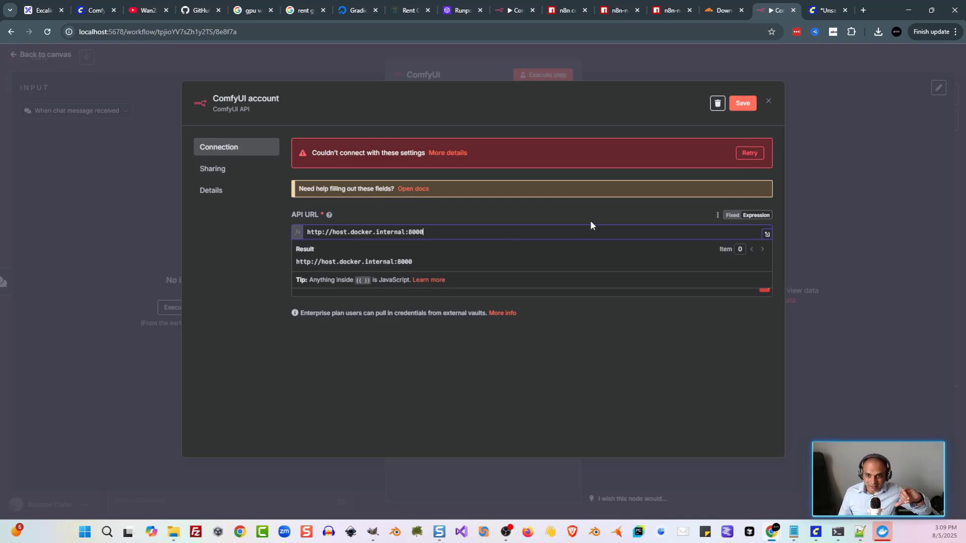
click(750, 154)
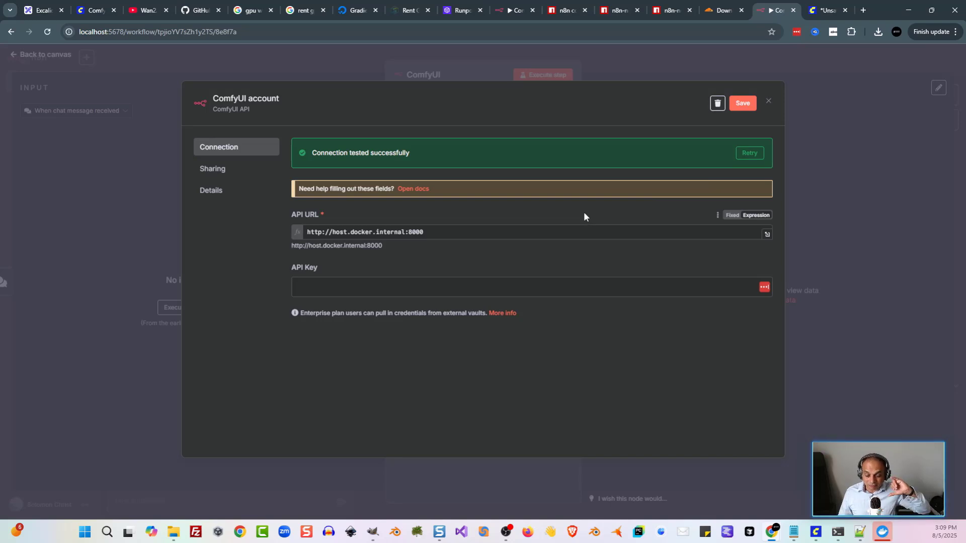
click(749, 108)
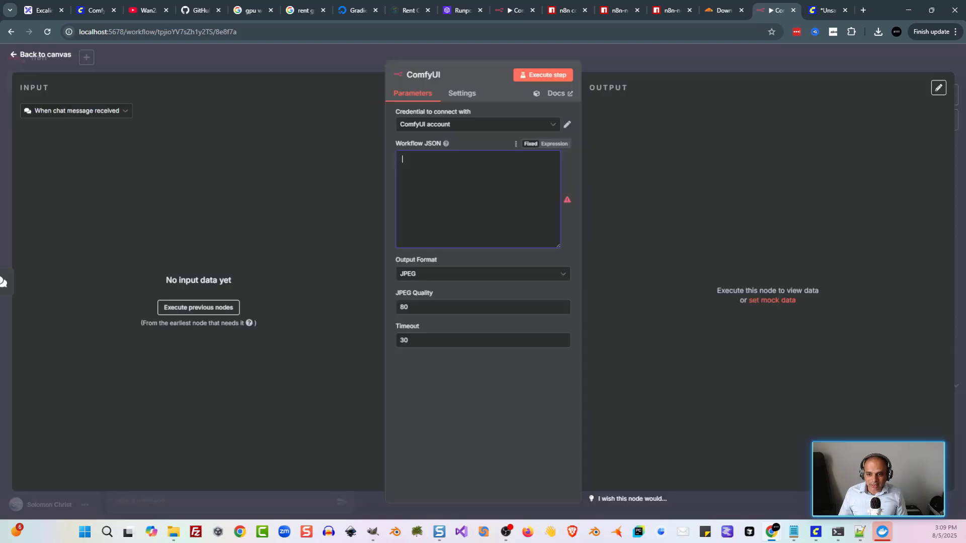
Select all of comfyui1.json in Notepad++, then minimize Notepad++
click(859, 532)
click(408, 269)
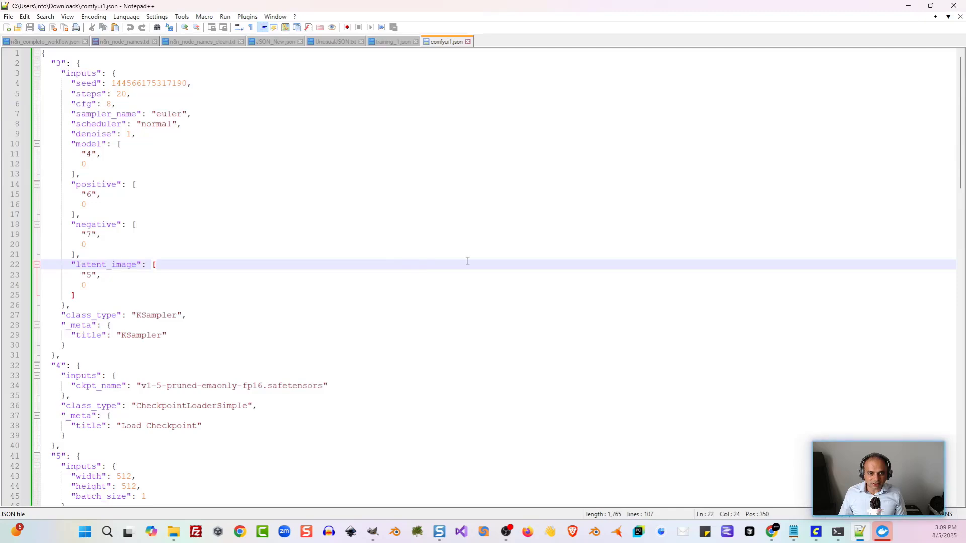
key(ctrl+a)
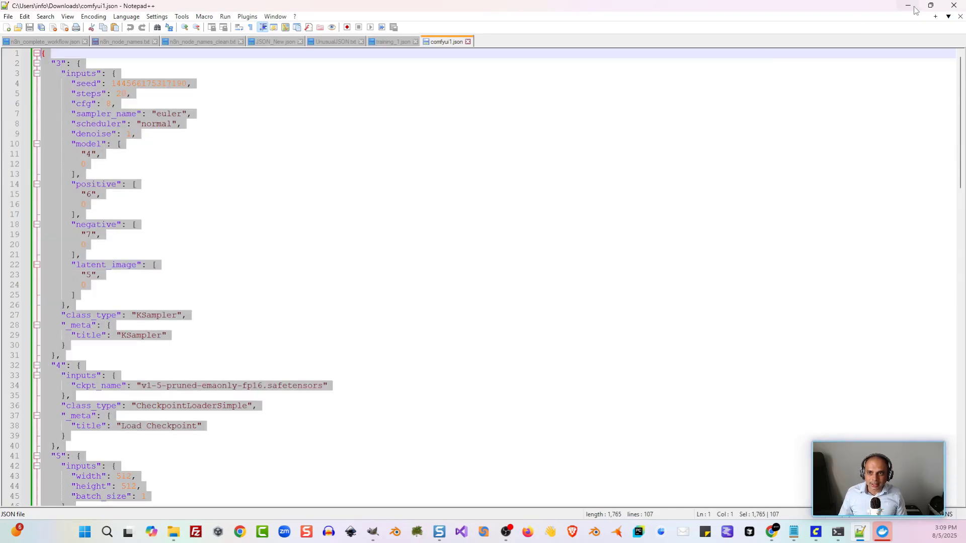
click(909, 6)
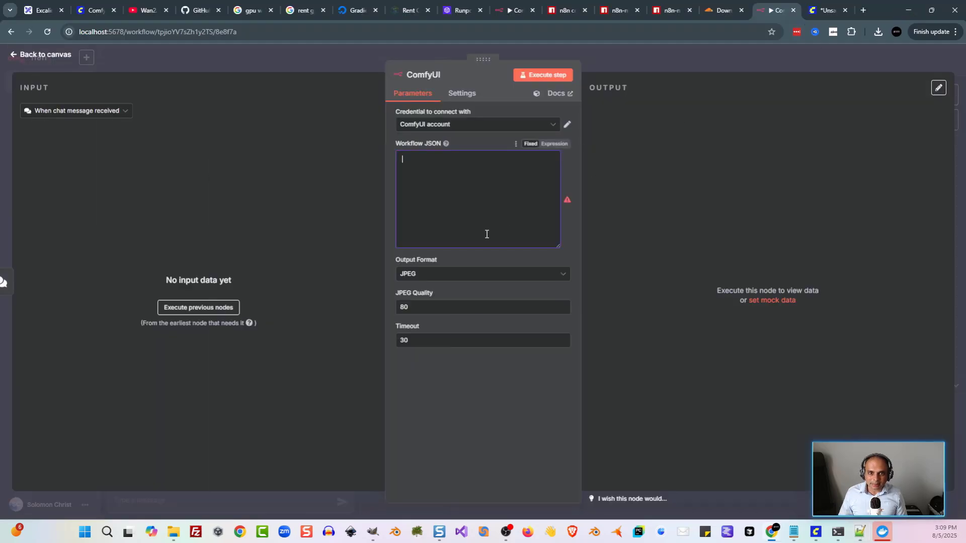
Paste the ComfyUI workflow JSON into the node's Workflow JSON field as an expression
click(504, 191)
click(554, 144)
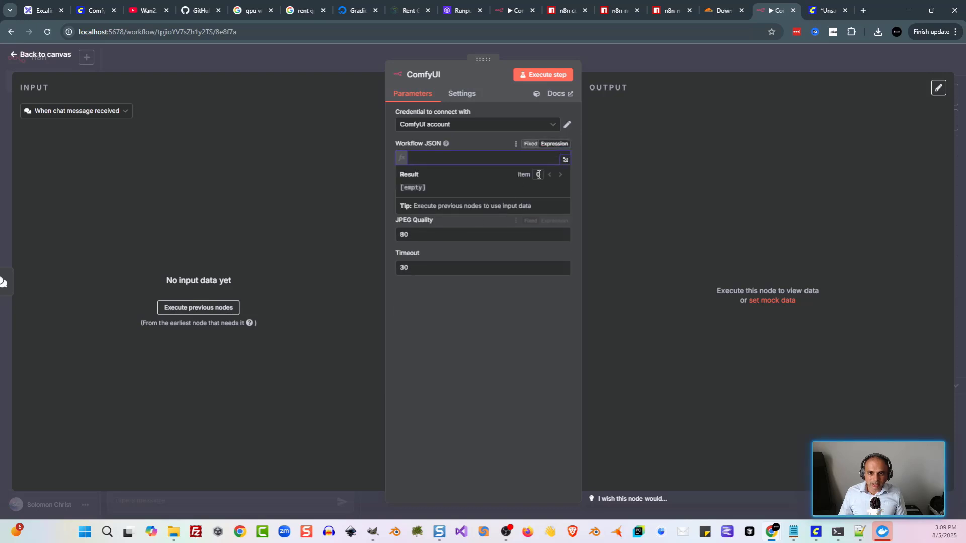
click(566, 166)
key(ctrl+v)
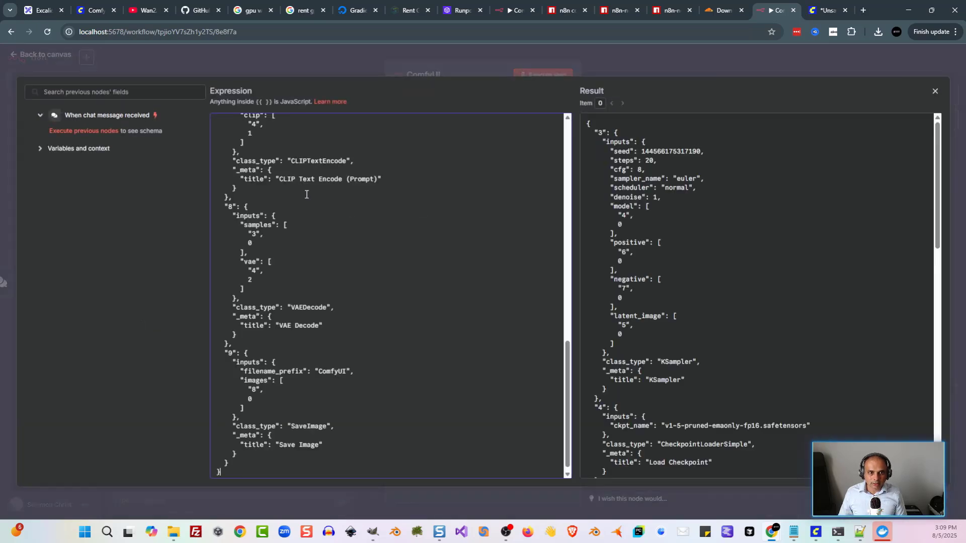
click(182, 60)
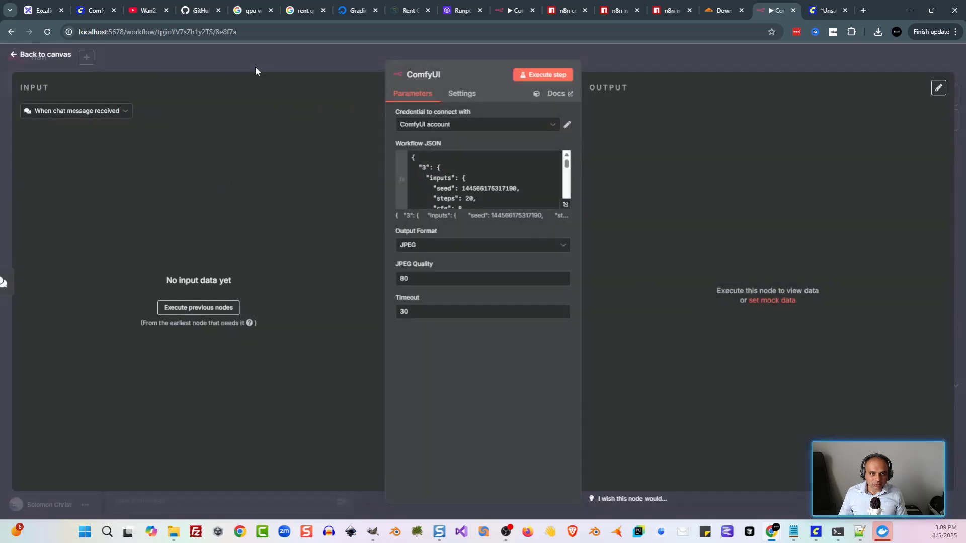
click(303, 55)
Send a 'test' chat message, stop the run, and reopen the ComfyUI node
click(333, 504)
text(test)
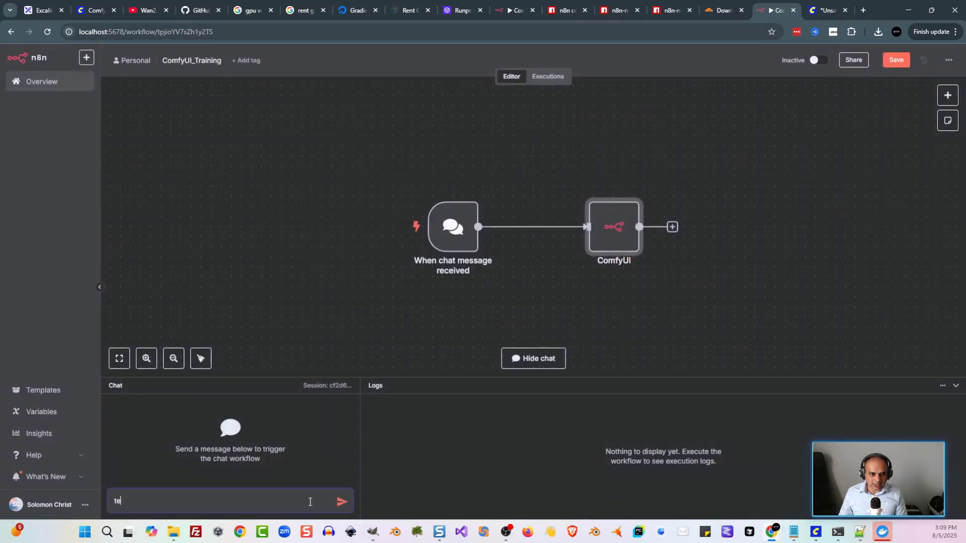
click(344, 502)
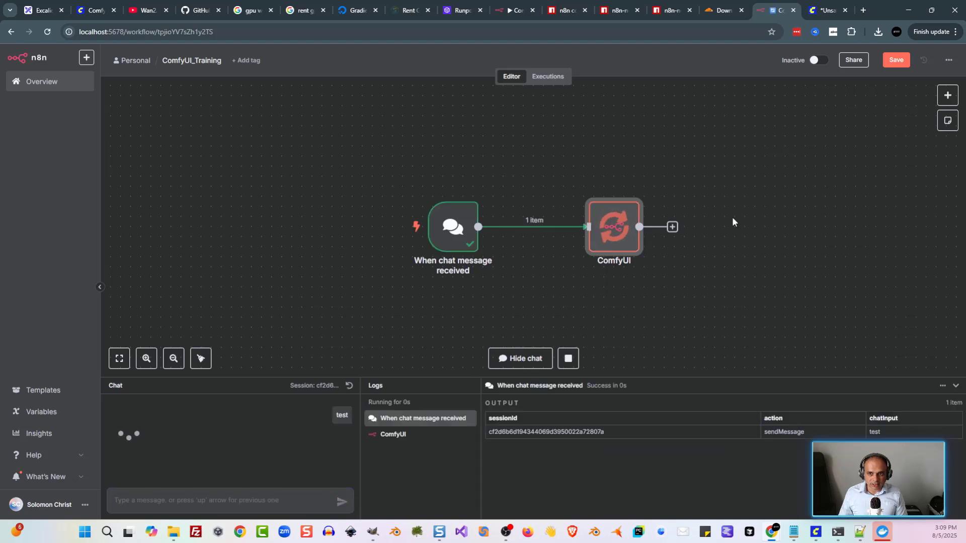
click(576, 366)
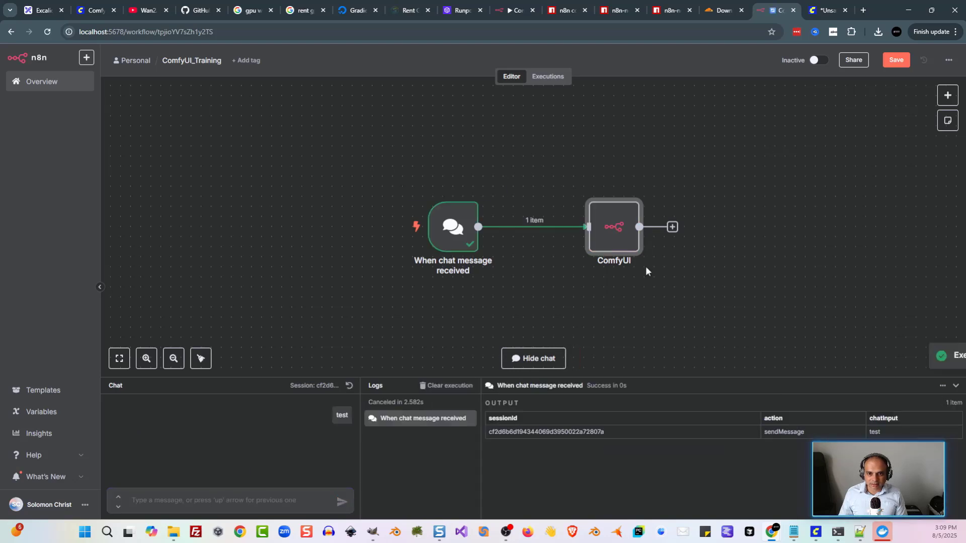
double_click(616, 230)
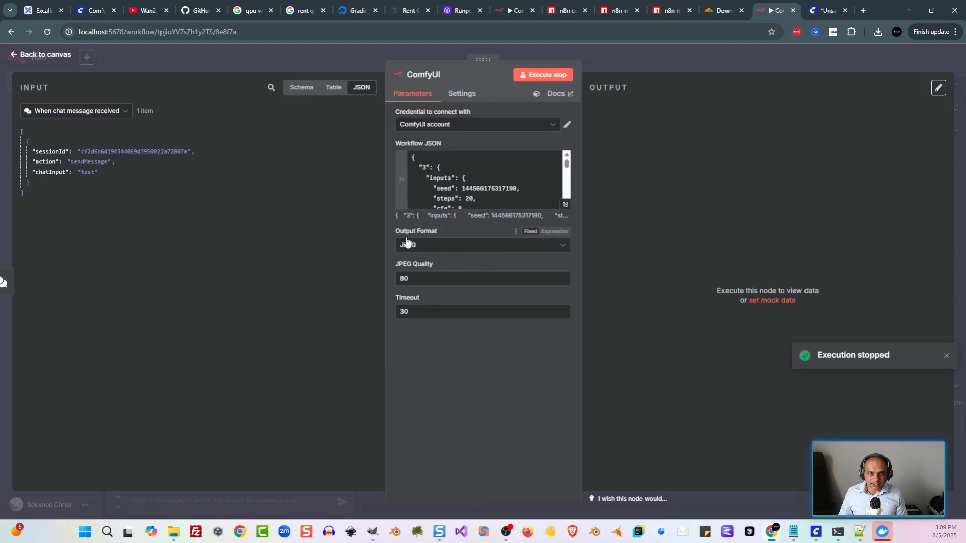
Replace node 6's fixed positive prompt in the workflow JSON with {{ $json.chatInput }}
click(562, 207)
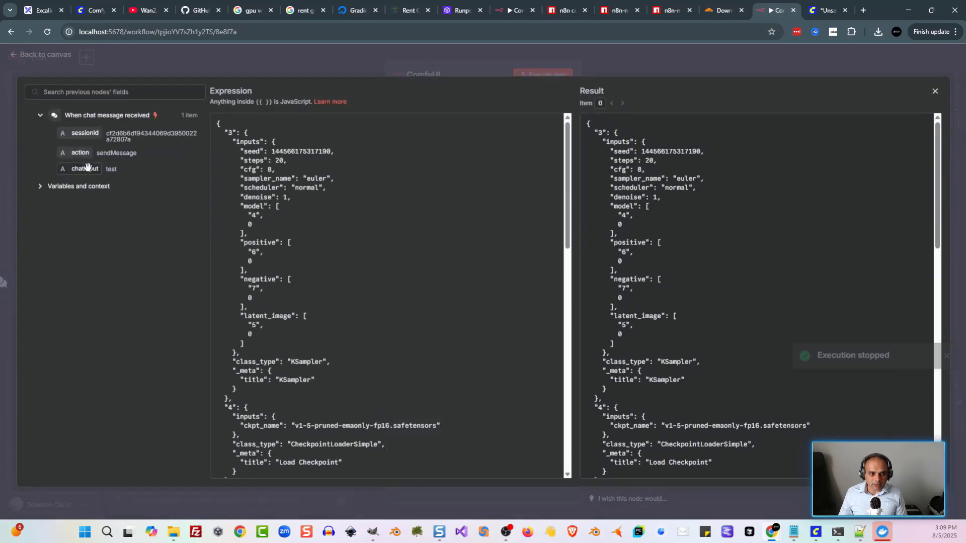
scroll(328, 290, down, 2)
scroll(328, 290, down, 5)
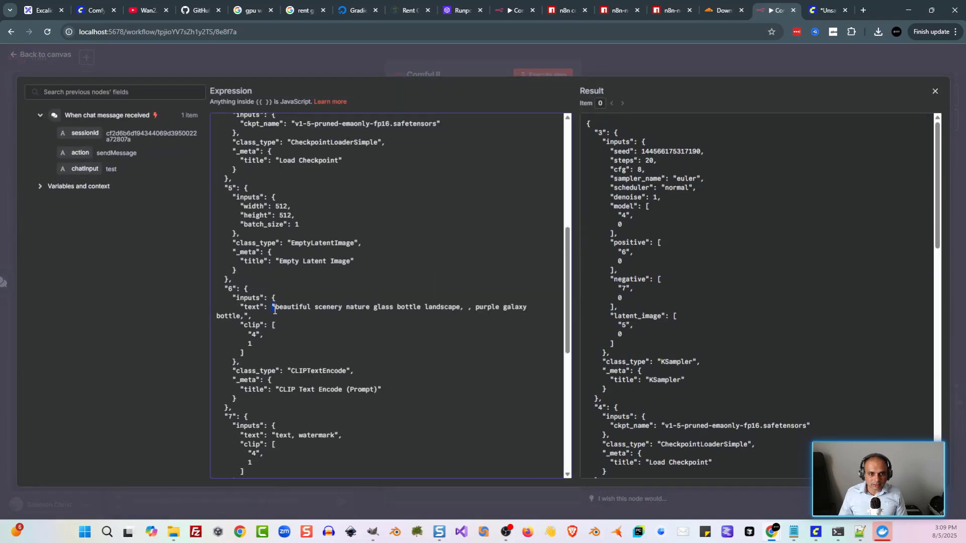
drag(275, 308, 254, 318)
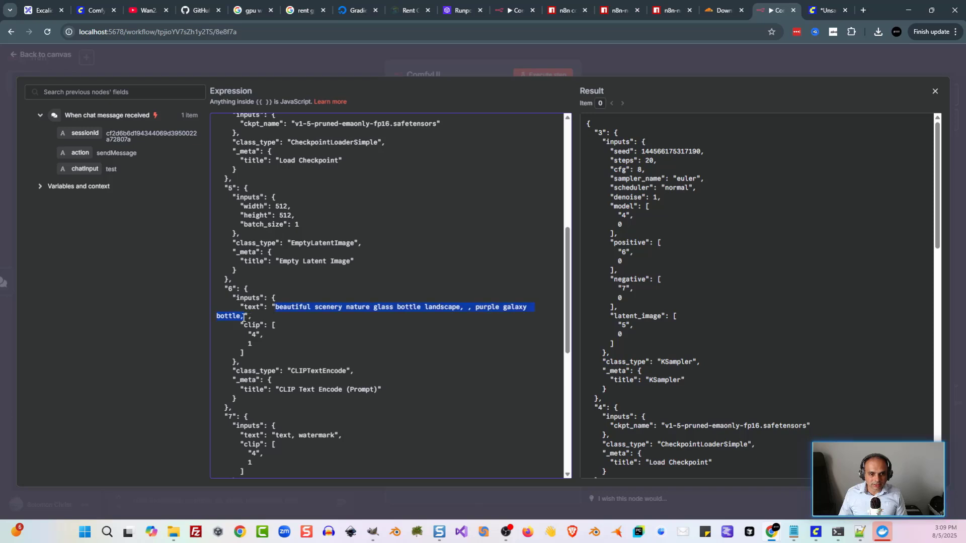
key(BackSpace)
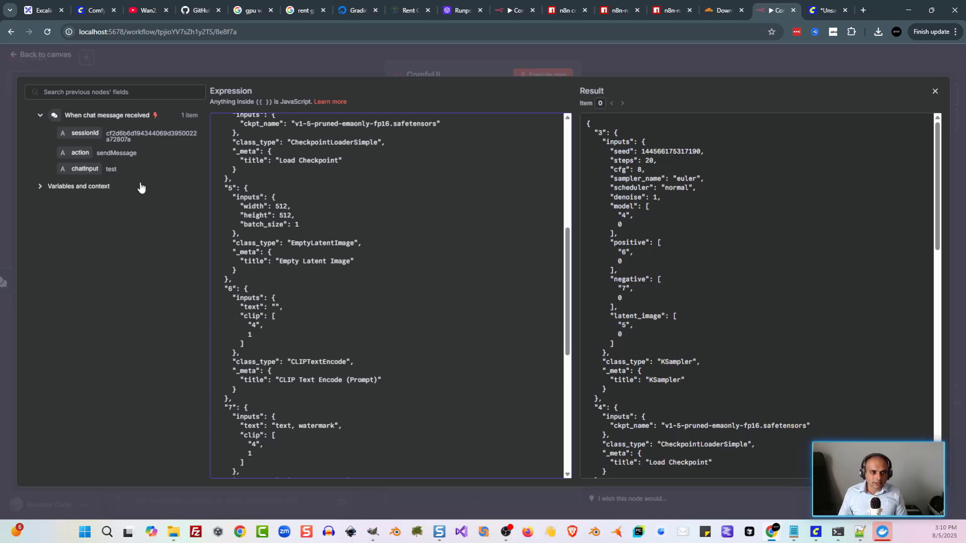
drag(84, 167, 274, 307)
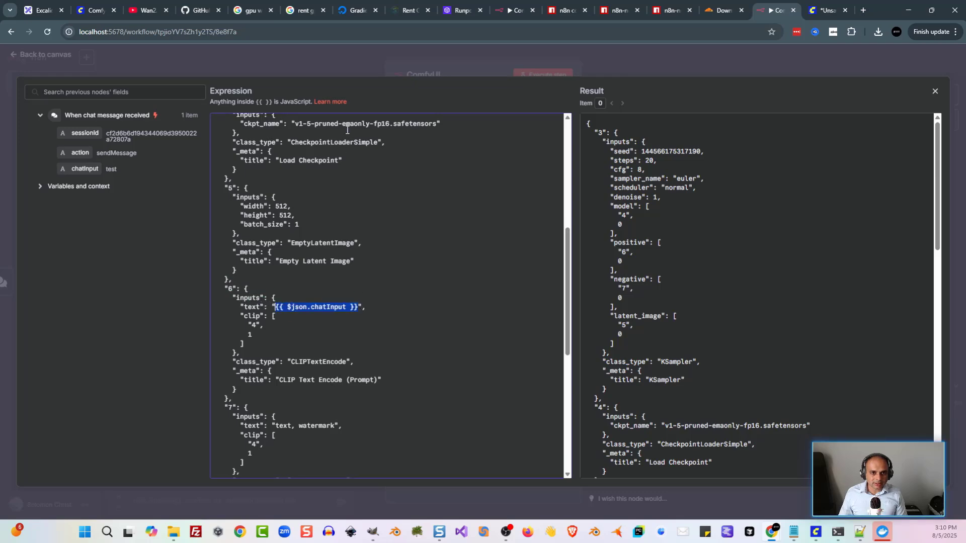
click(373, 75)
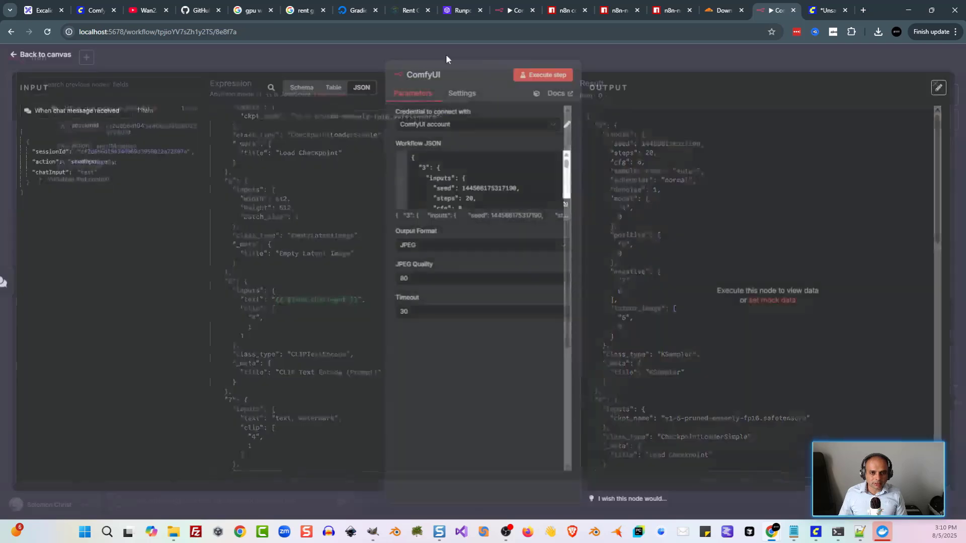
click(159, 61)
Save the workflow, reset the chat session, and enter the prompt 'create a motorcycle'
click(894, 60)
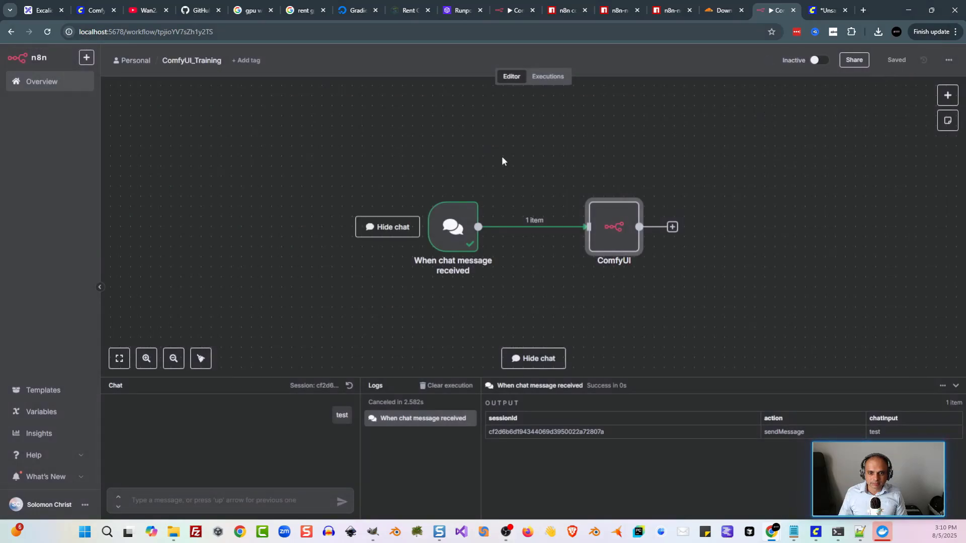
click(349, 386)
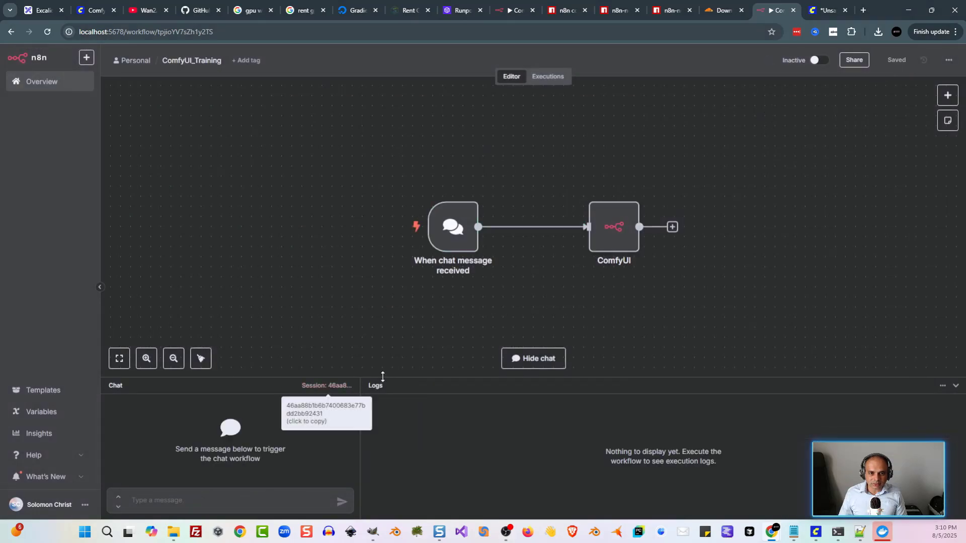
click(320, 493)
text(create a mo)
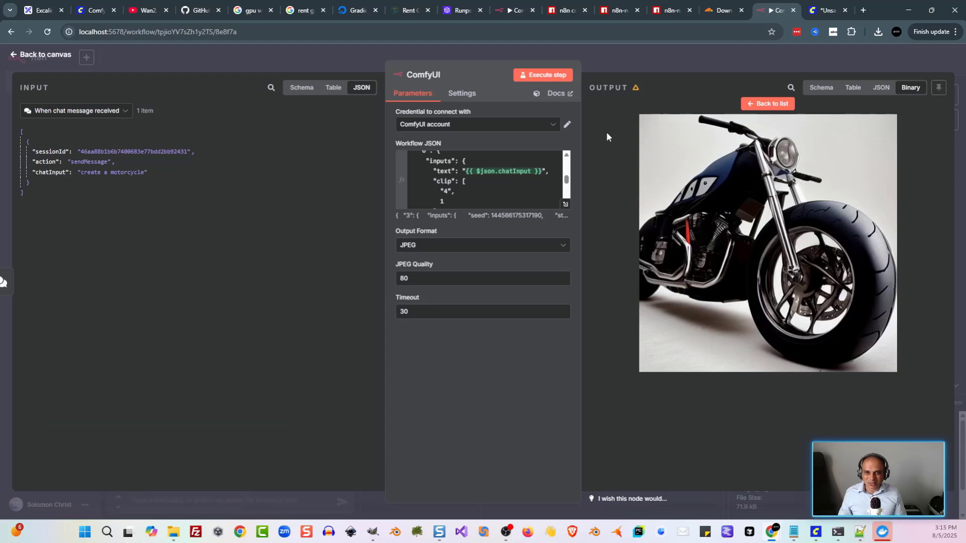
click(642, 57)
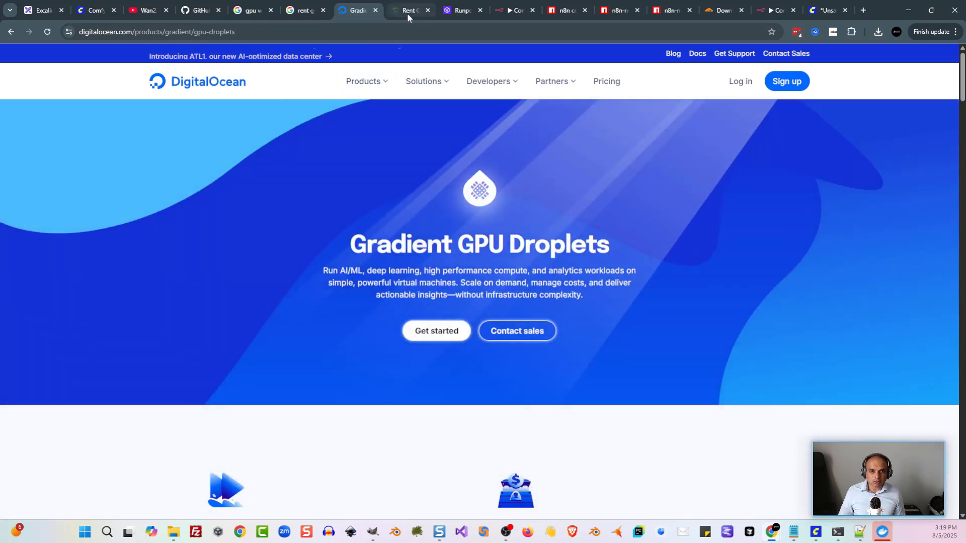
Switch from the SimplePod.ai page to the RunPod homepage
click(407, 13)
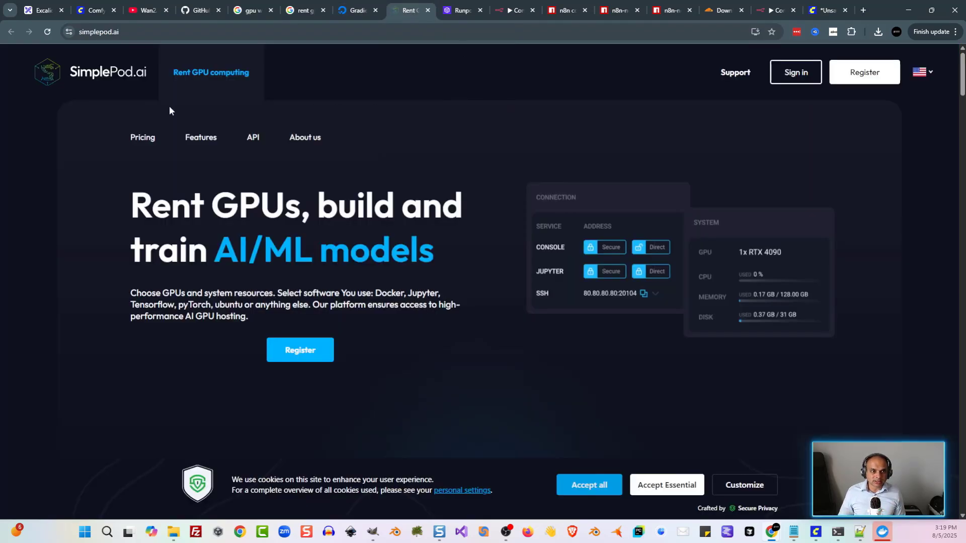
click(456, 13)
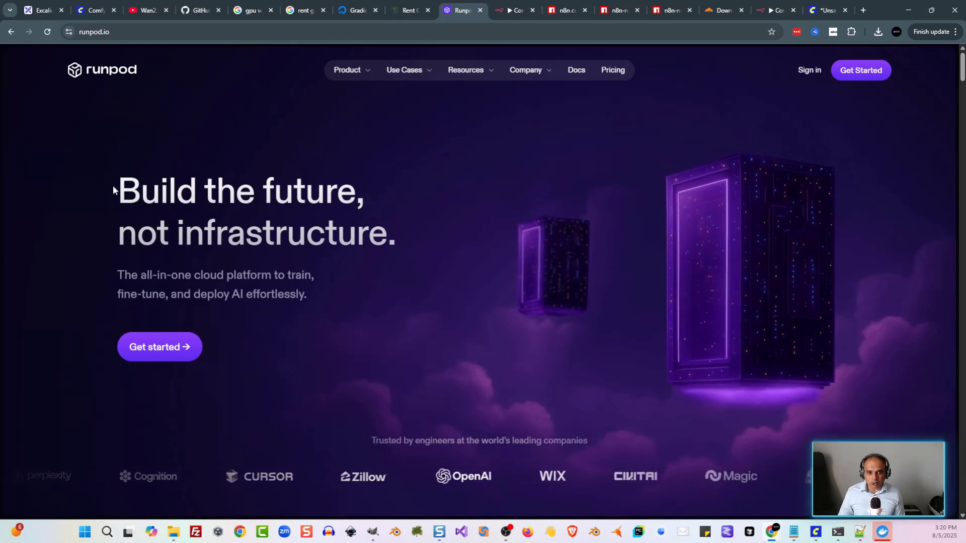
Browse RunPod's GPU Cloud Pricing table from H200 at $3.99/hr down to RTX A5000 at $0.27/hr
scroll(370, 186, down, 8)
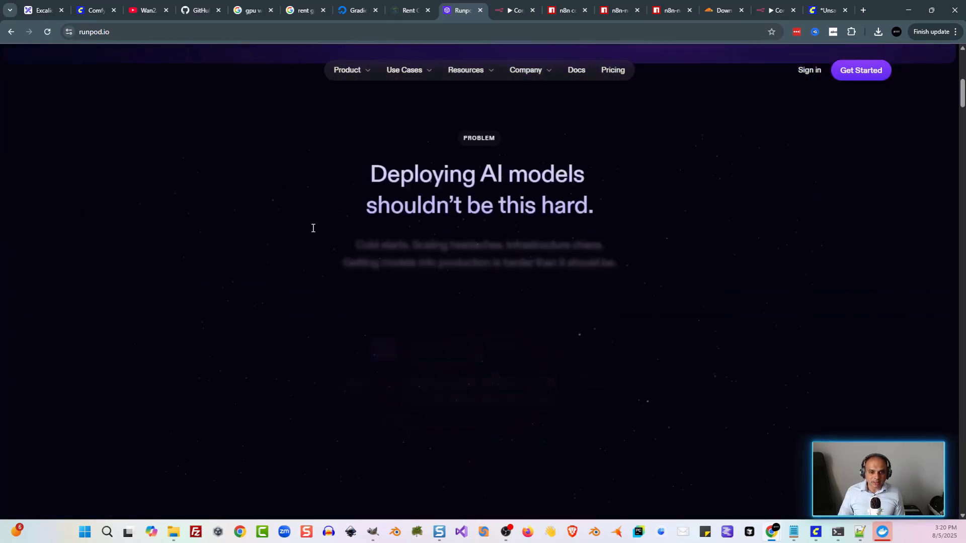
click(612, 71)
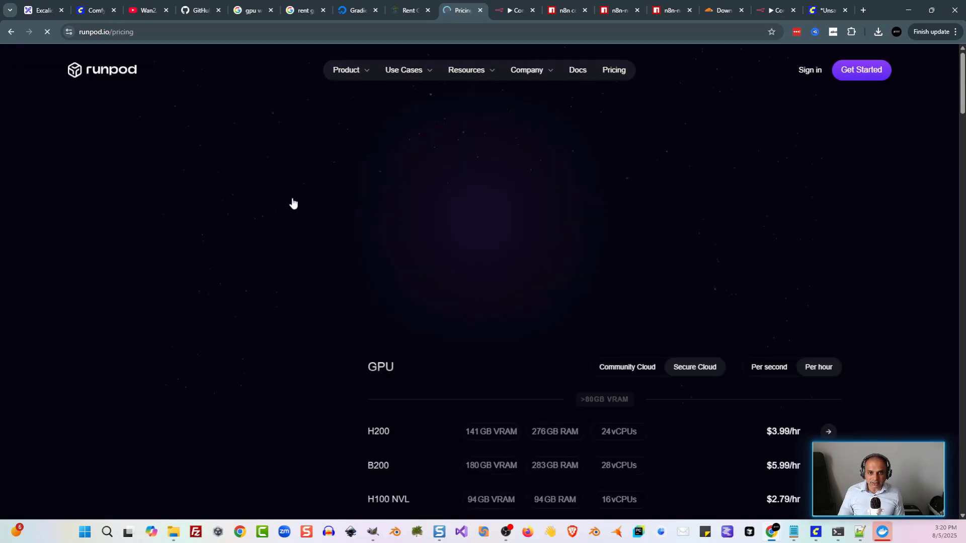
scroll(302, 264, down, 3)
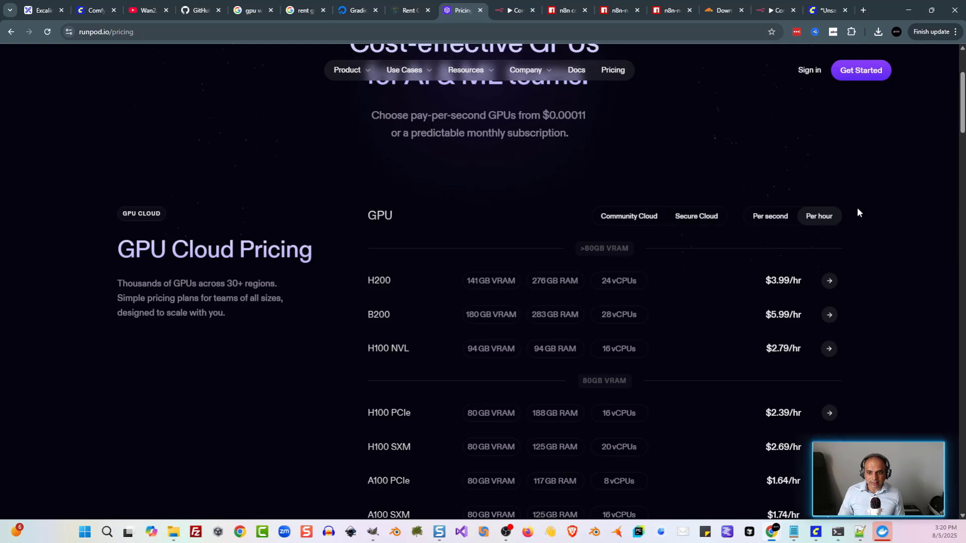
scroll(902, 266, down, 4)
scroll(835, 297, down, 5)
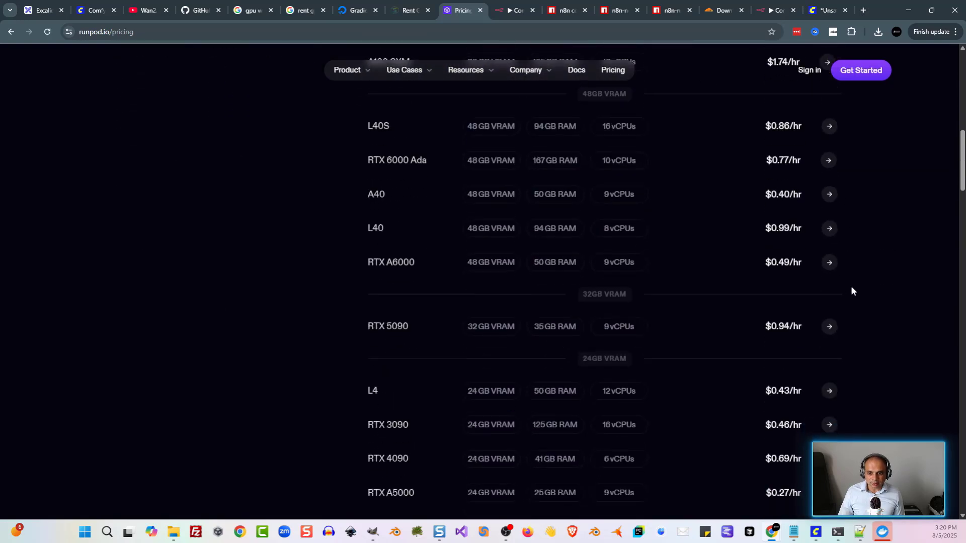
scroll(851, 312, down, 3)
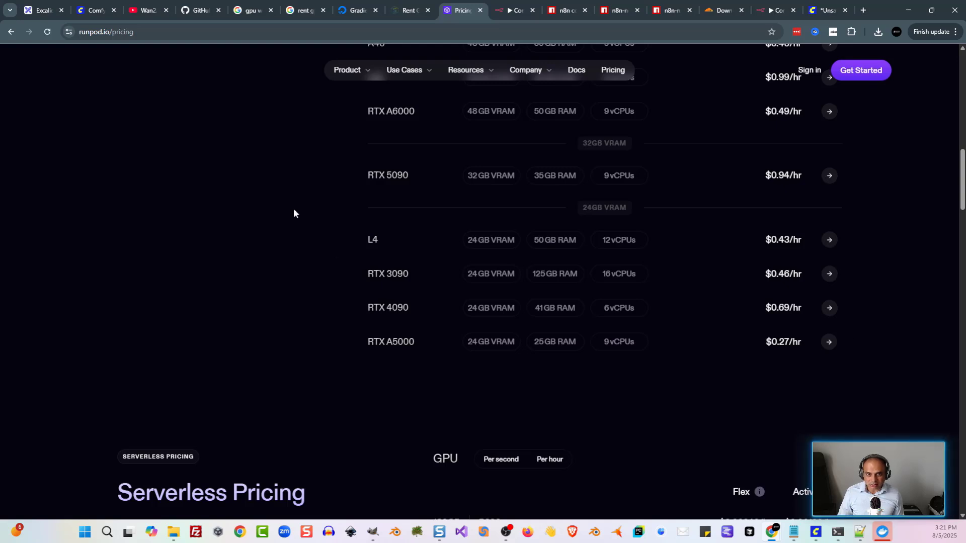
Compare SimplePod.ai GPU prices, RTX A2000 at 0.05$/hour versus RTX PRO 6000 at 1.50$/hour
click(408, 10)
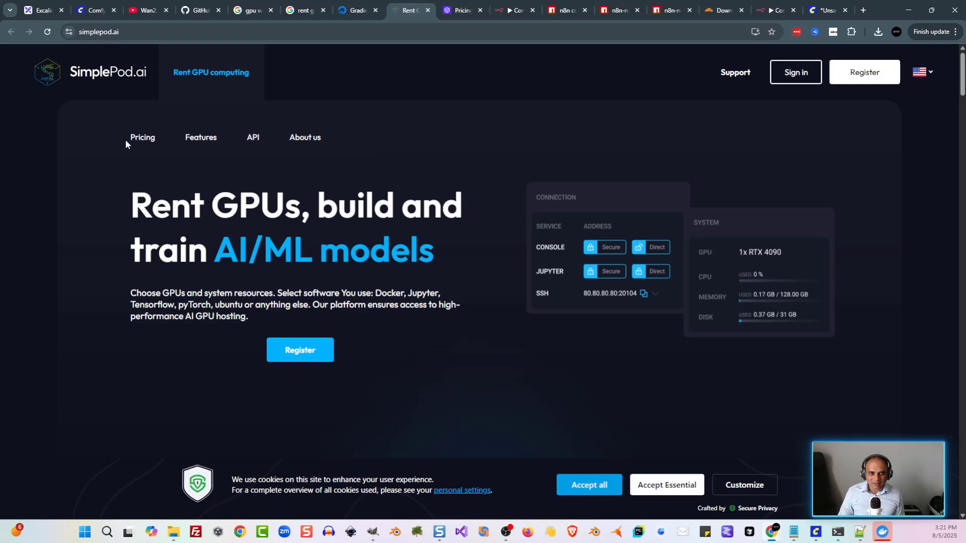
click(144, 139)
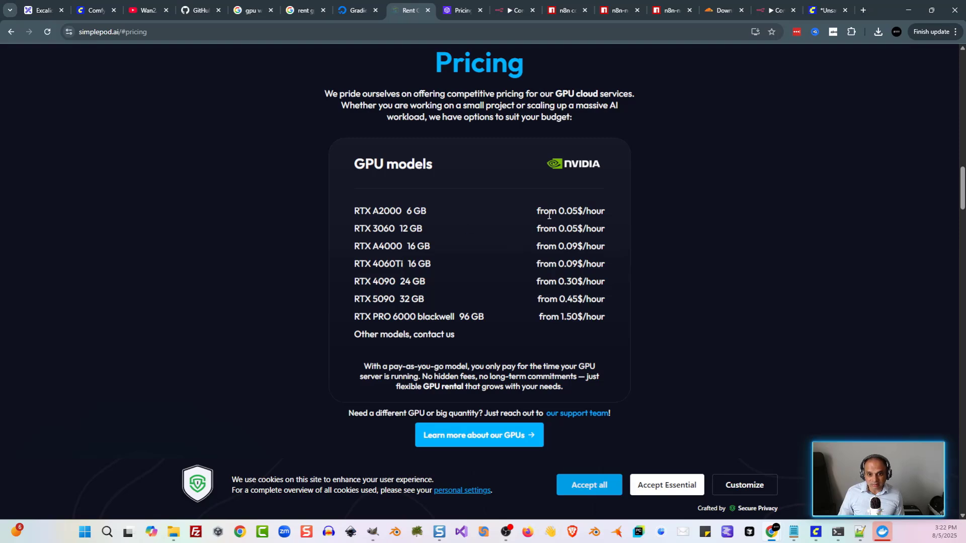
drag(526, 211, 602, 213)
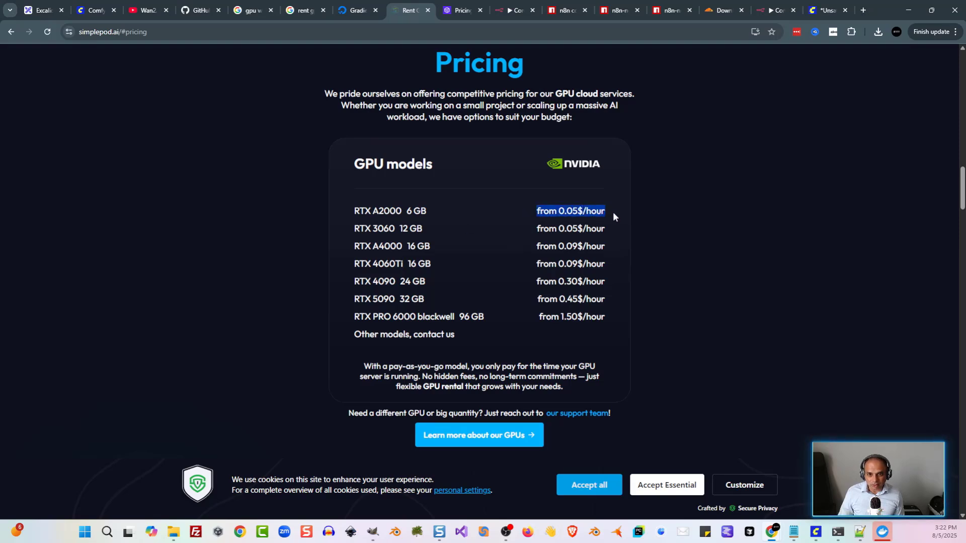
drag(521, 317, 603, 321)
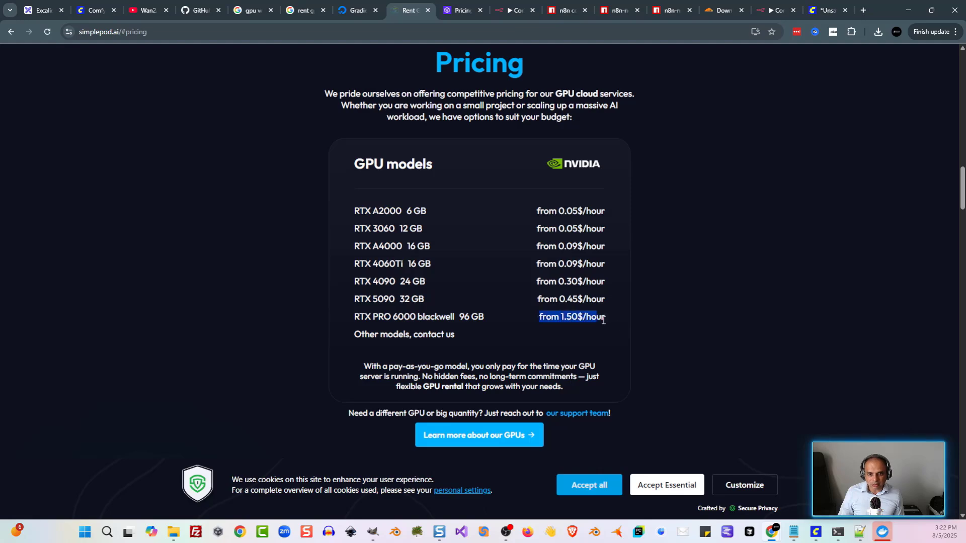
click(618, 321)
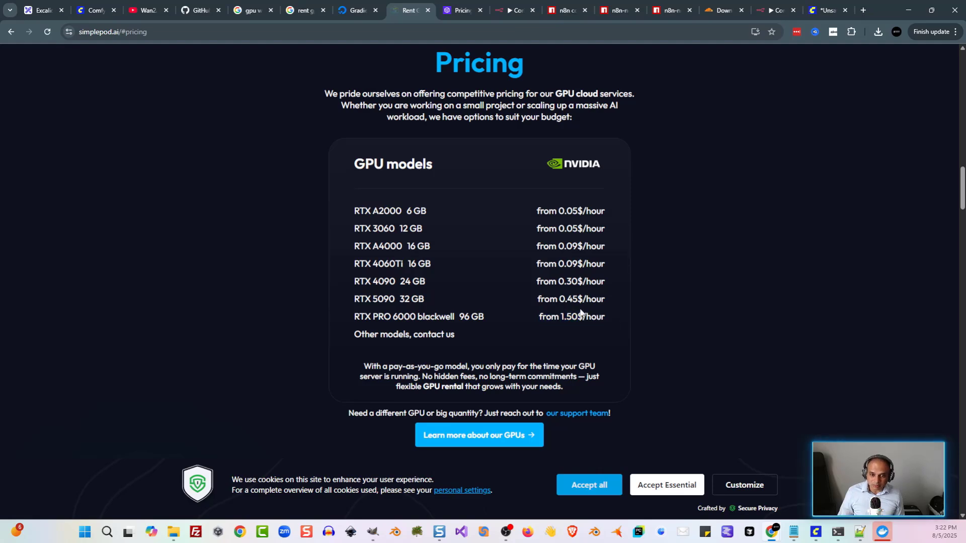